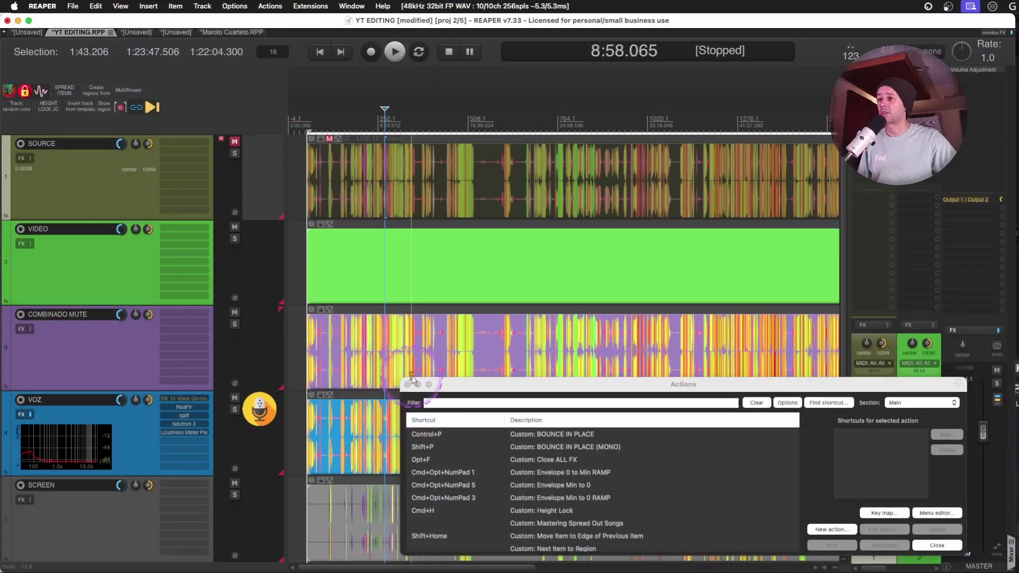
left_click(732, 396)
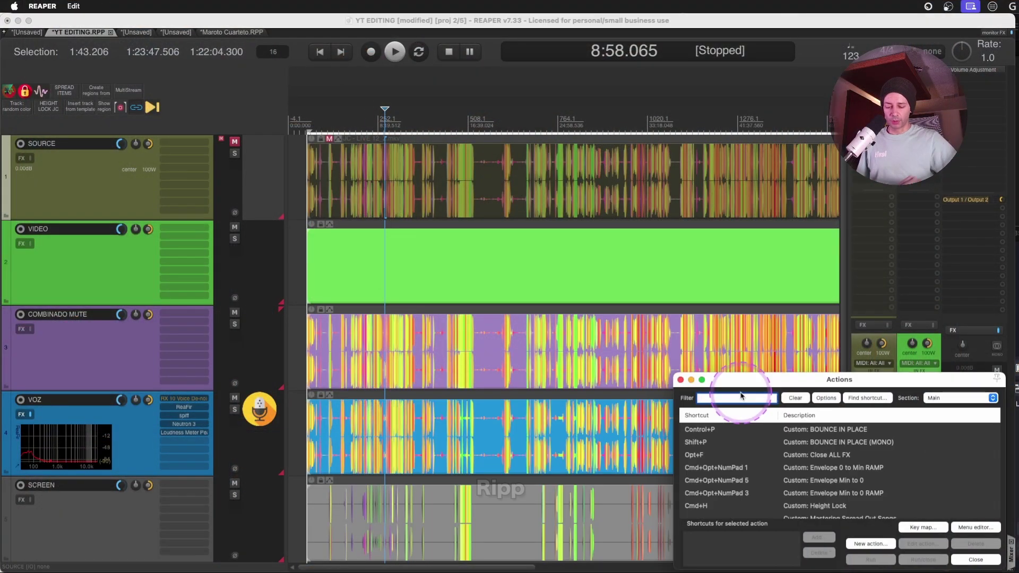
type("r")
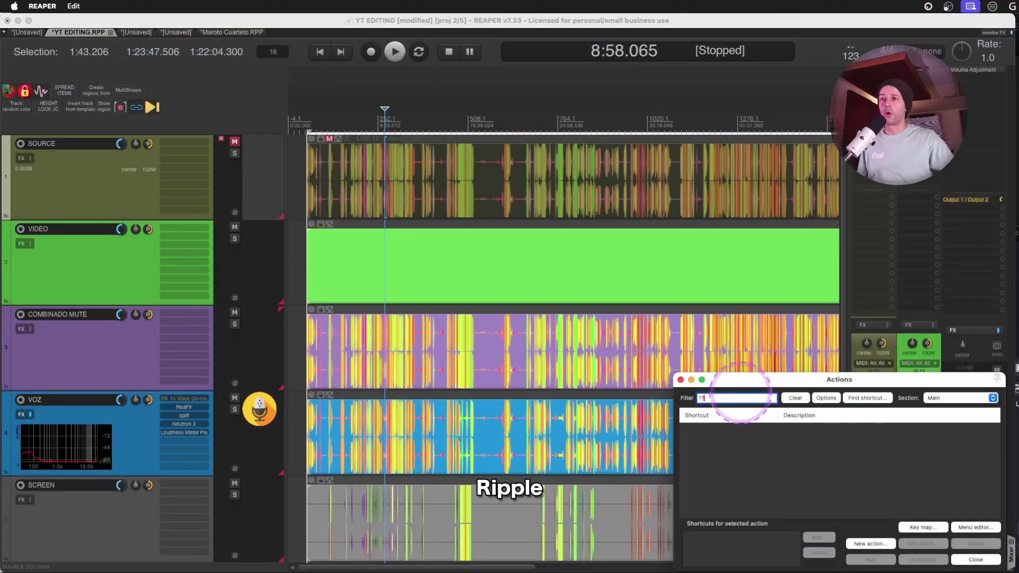
key("Escape")
key("super+shift+/")
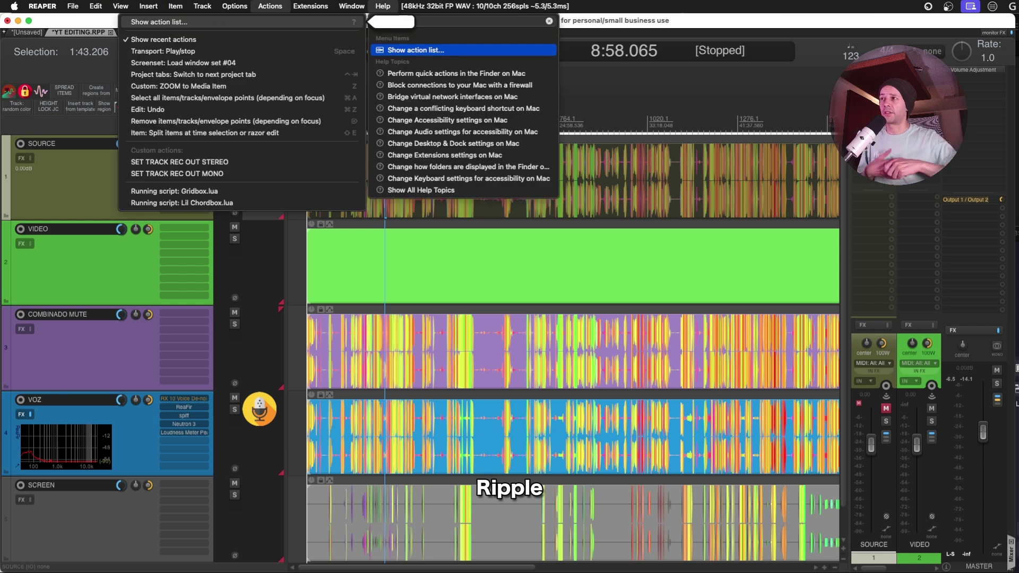
key("Return")
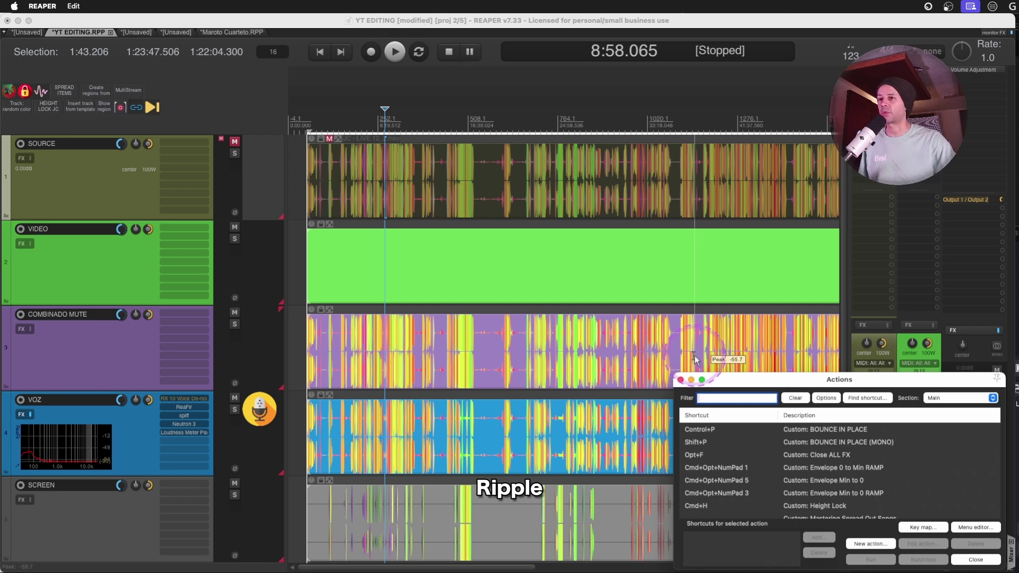
Look up the action assigned to Cmd+Shift+R in the action list and run it to cycle the ripple editing mode.
left_click(868, 398)
key("super+shift+r")
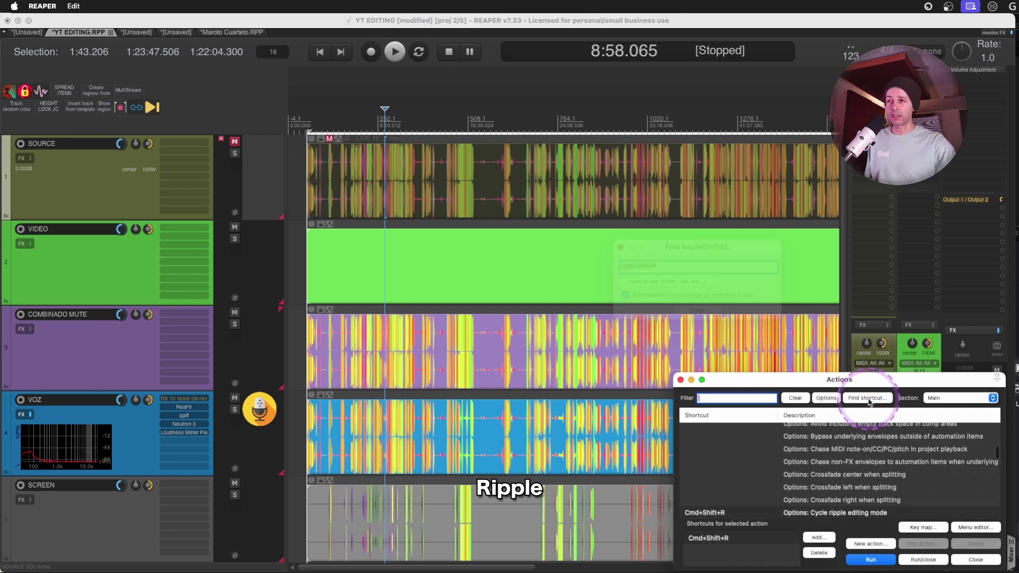
left_click(241, 109)
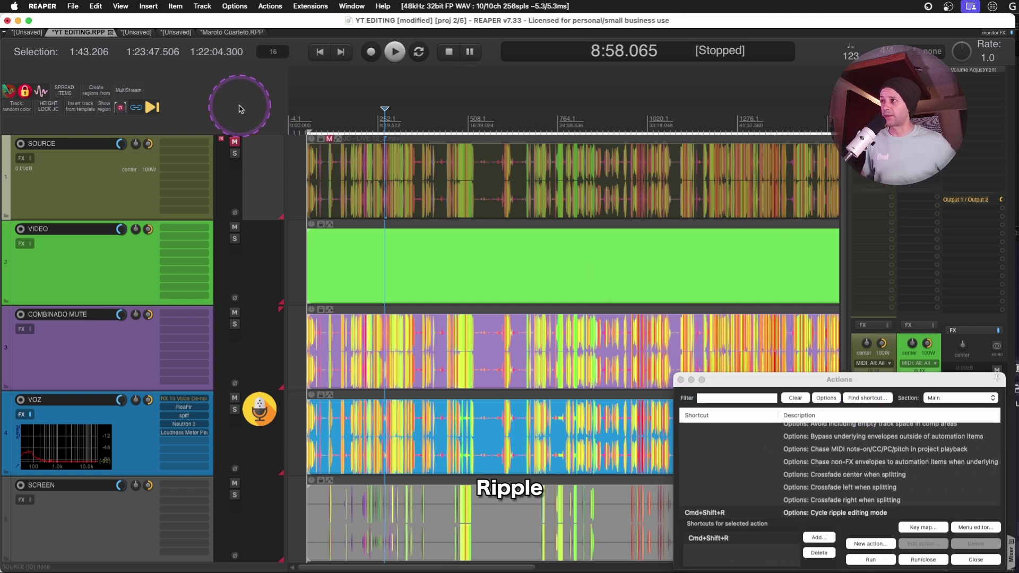
key("super+shift+r")
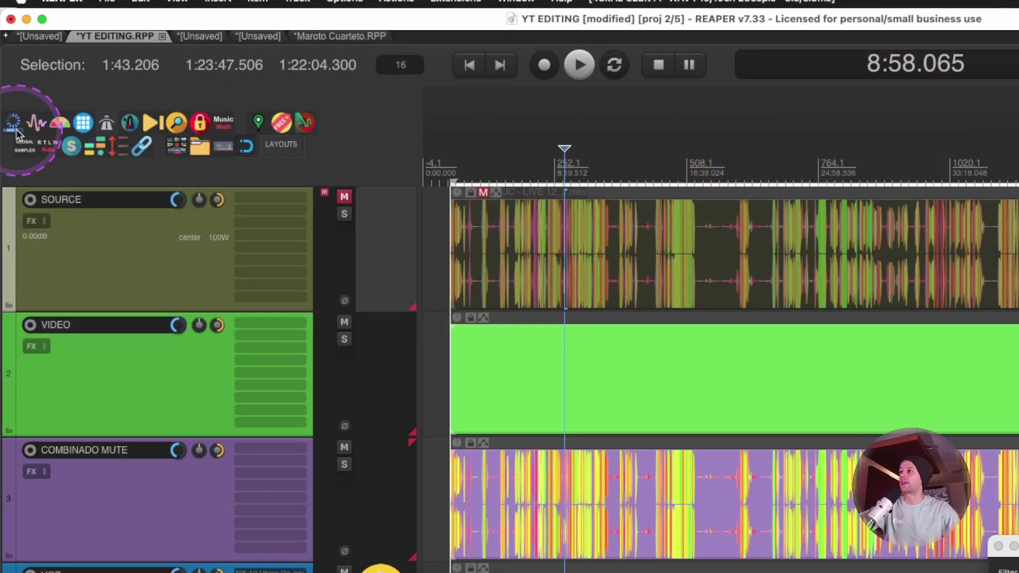
left_click(306, 125)
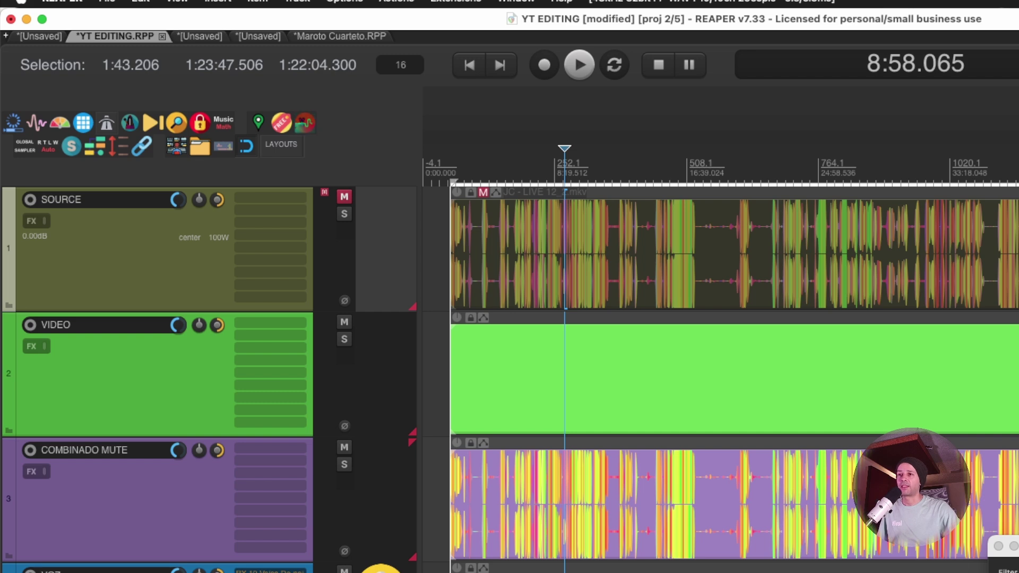
Filter the action list by "ripple editing" and switch through the ripple editing modes, including per-track.
left_click_drag(1016, 538, 245, 181)
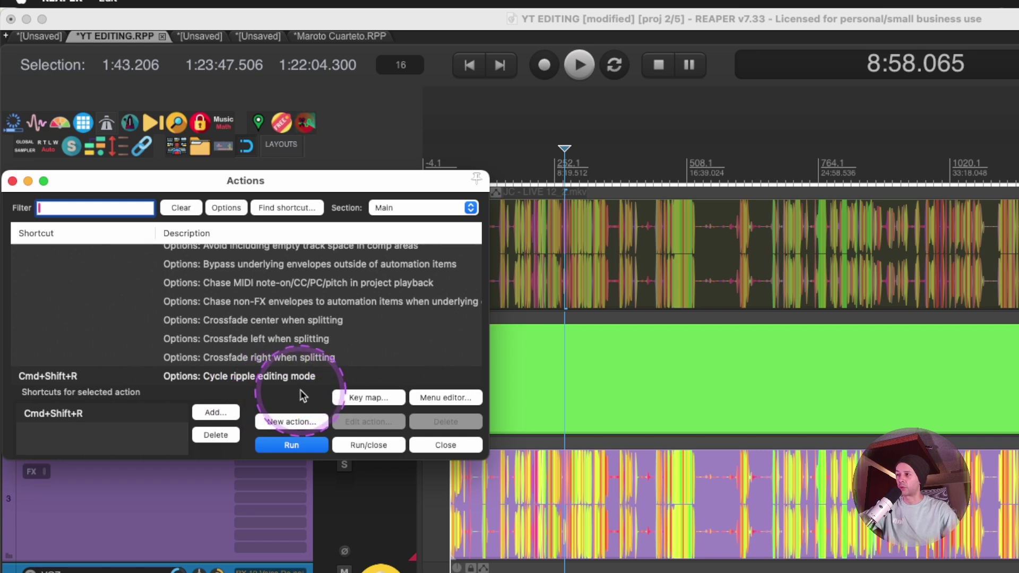
type("ripple editing")
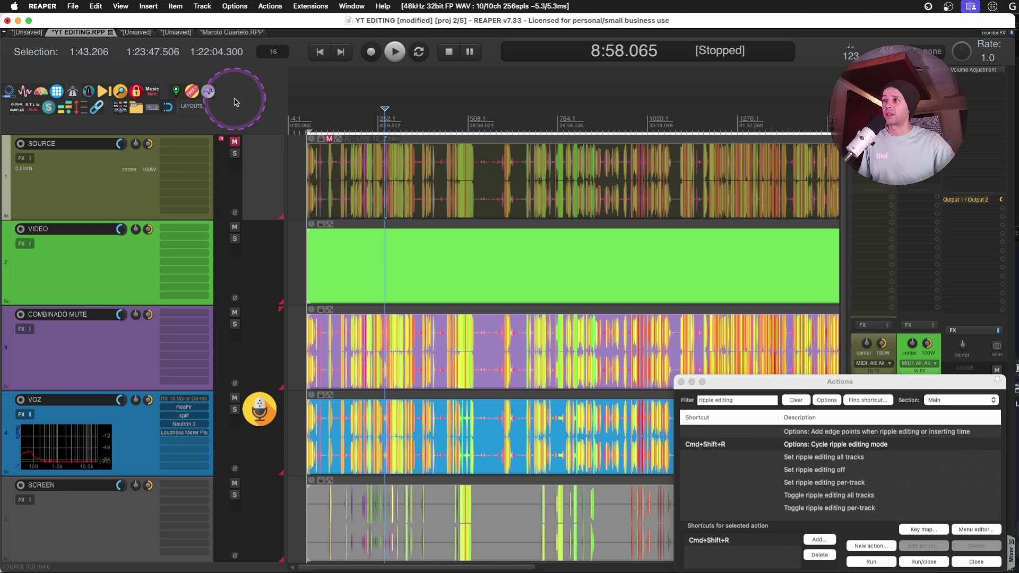
left_click(210, 93)
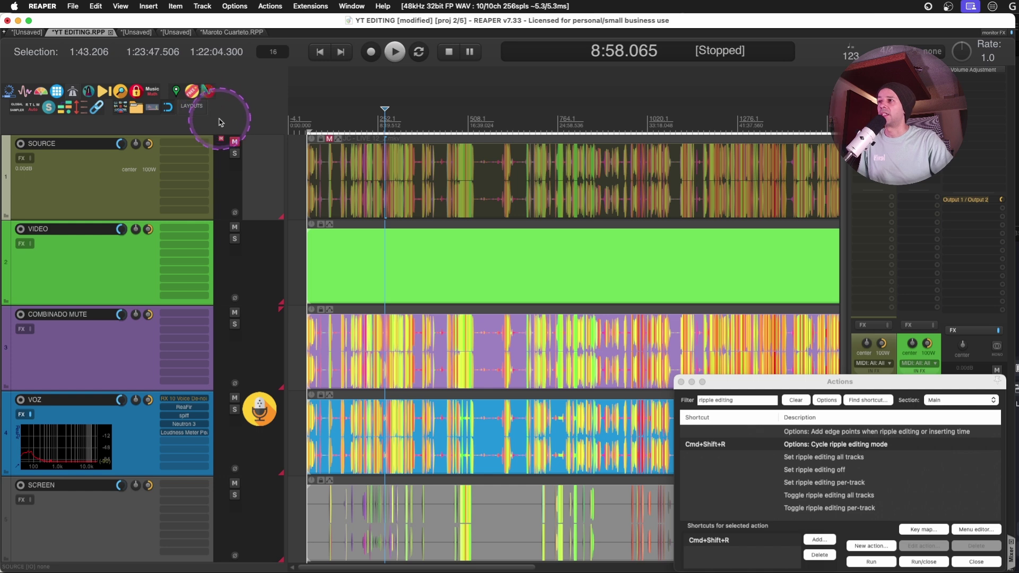
left_click(209, 94)
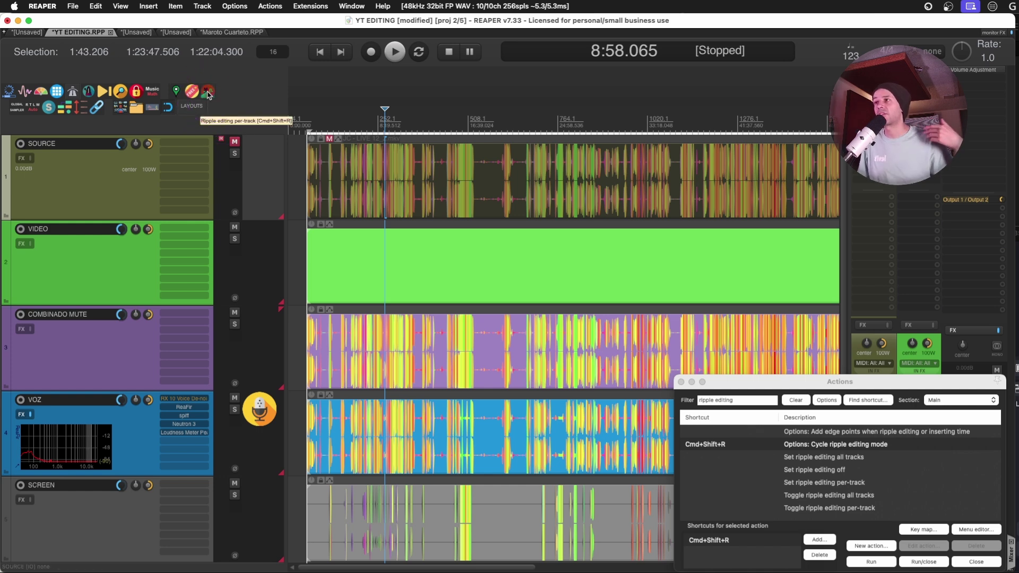
left_click(242, 113)
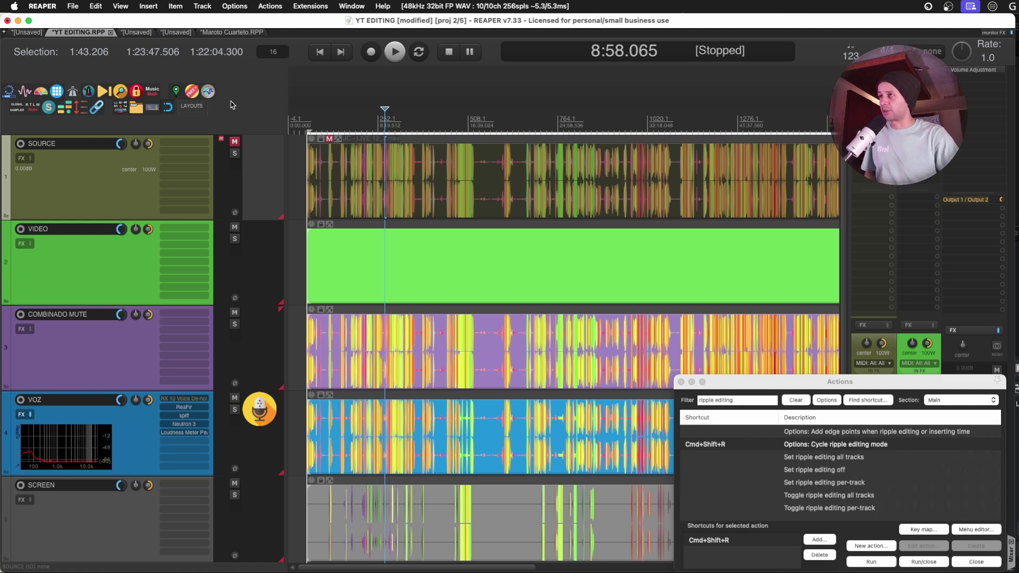
Open the customization settings for Floating toolbar 1 (Main Floating Toolbar).
right_click(232, 105)
left_click(265, 149)
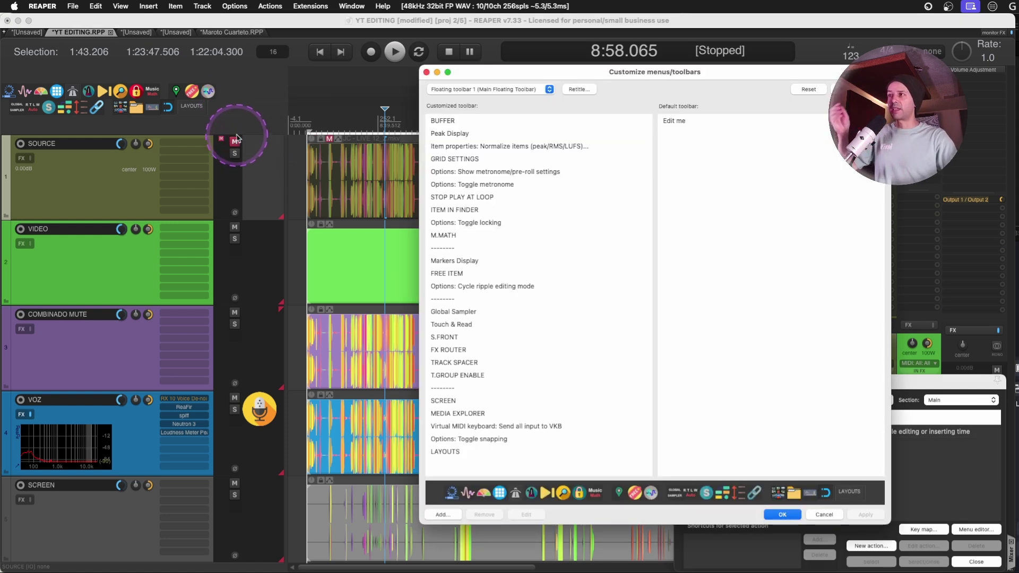
left_click_drag(457, 77, 336, 88)
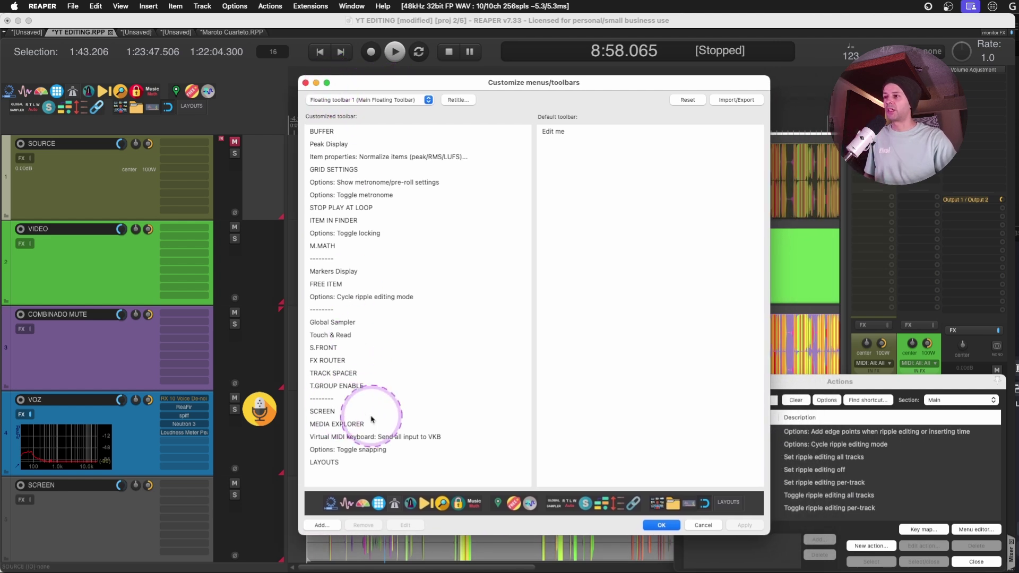
right_click(245, 105)
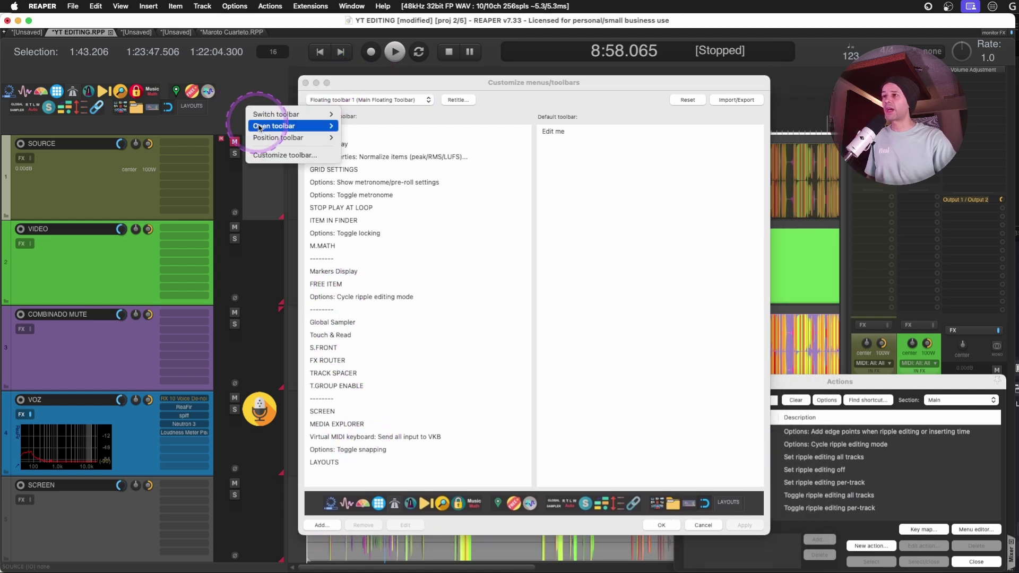
left_click(504, 116)
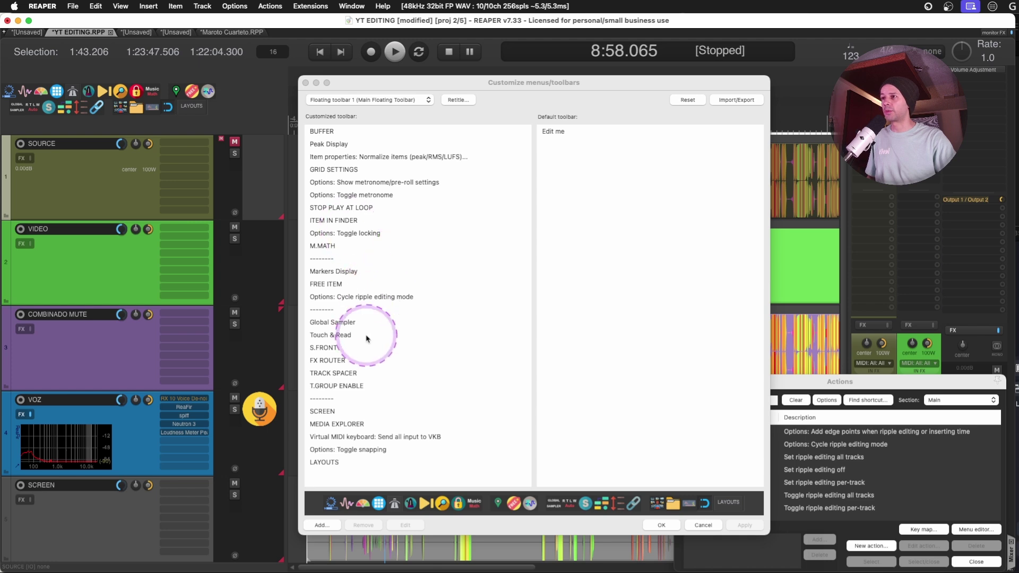
Set the "Options: Cycle ripple editing mode" toolbar entry to the Slow blink animation, apply it and test the ripple toggle.
left_click(353, 297)
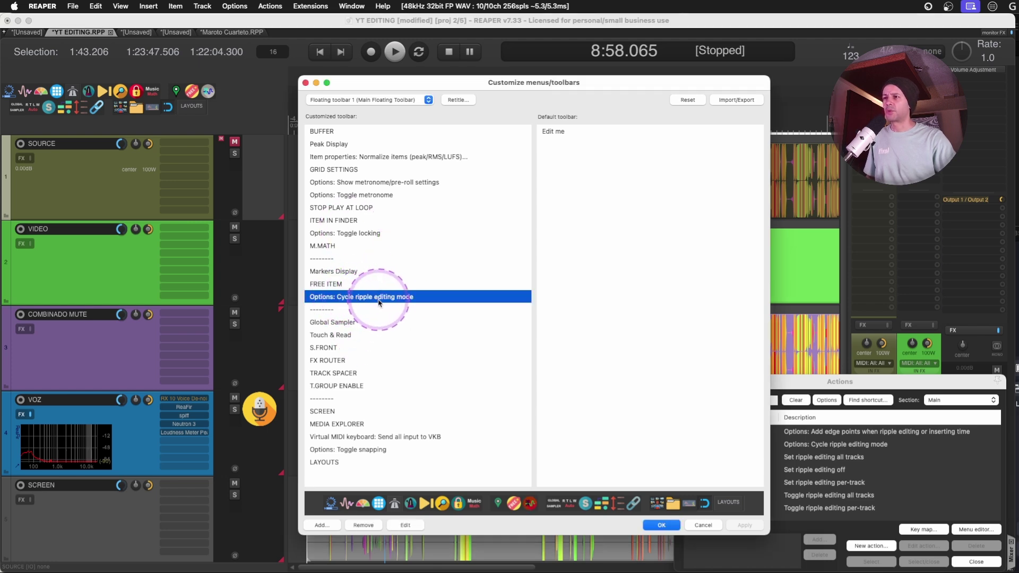
right_click(379, 303)
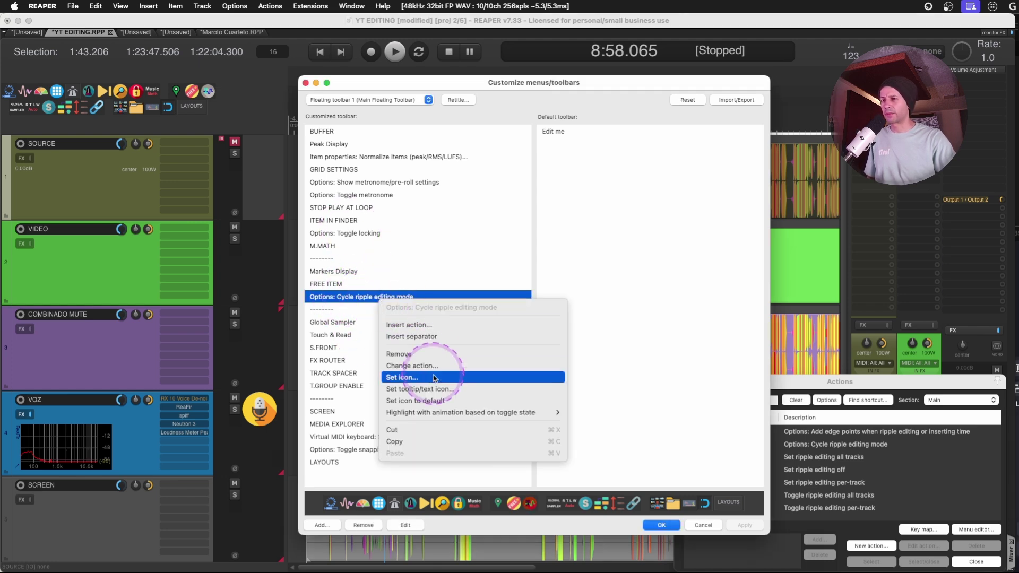
mouse_move(411, 417)
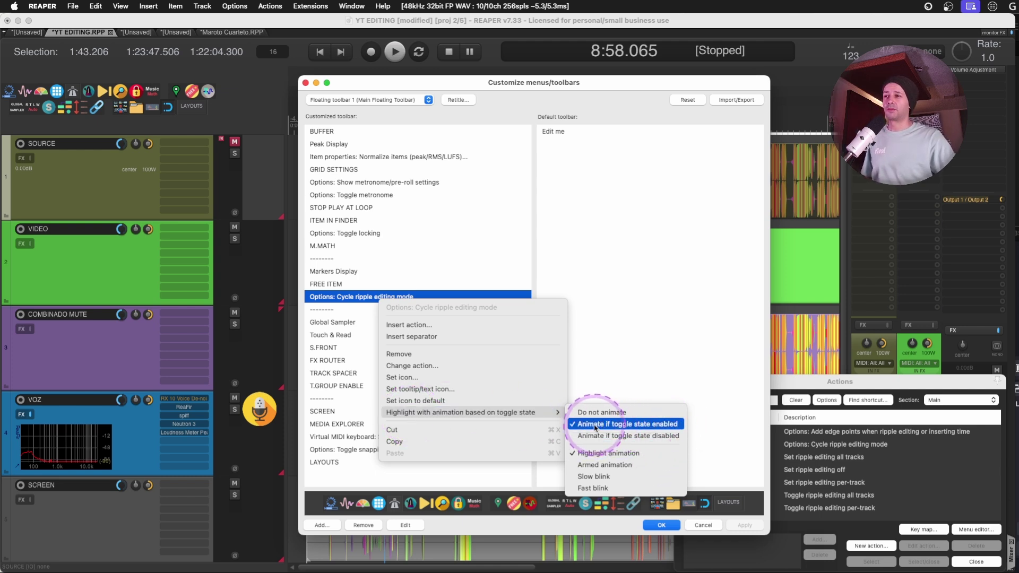
left_click(640, 477)
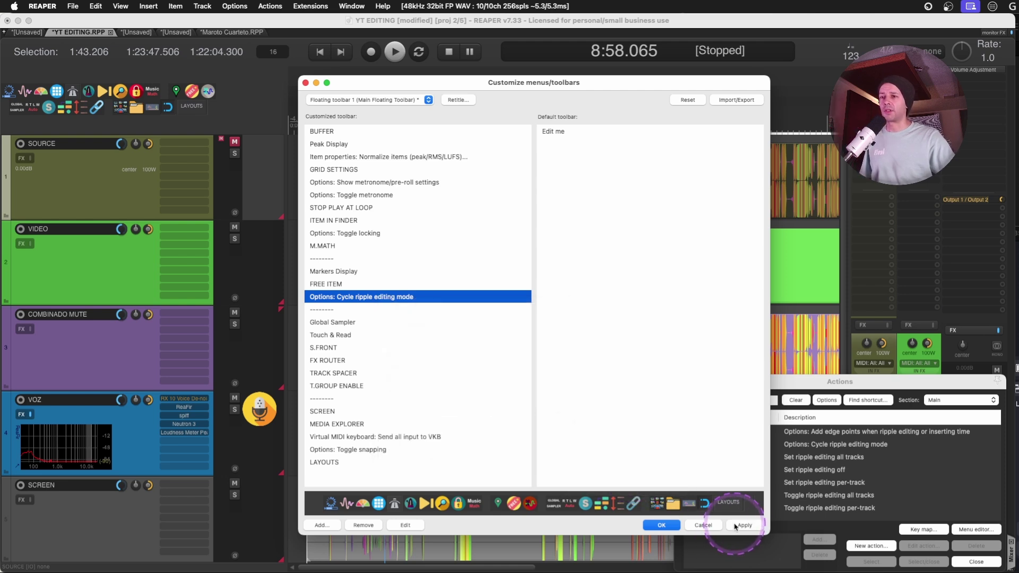
left_click(196, 103)
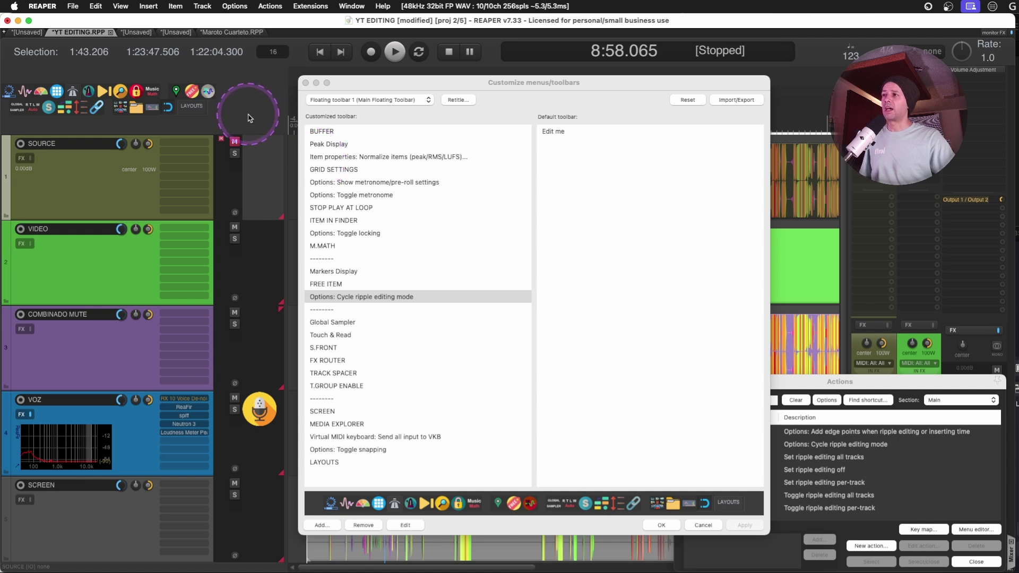
Set the "Options: Cycle ripple editing mode" toolbar entry's toggle-state animation to Highlight animation.
right_click(379, 297)
mouse_move(541, 408)
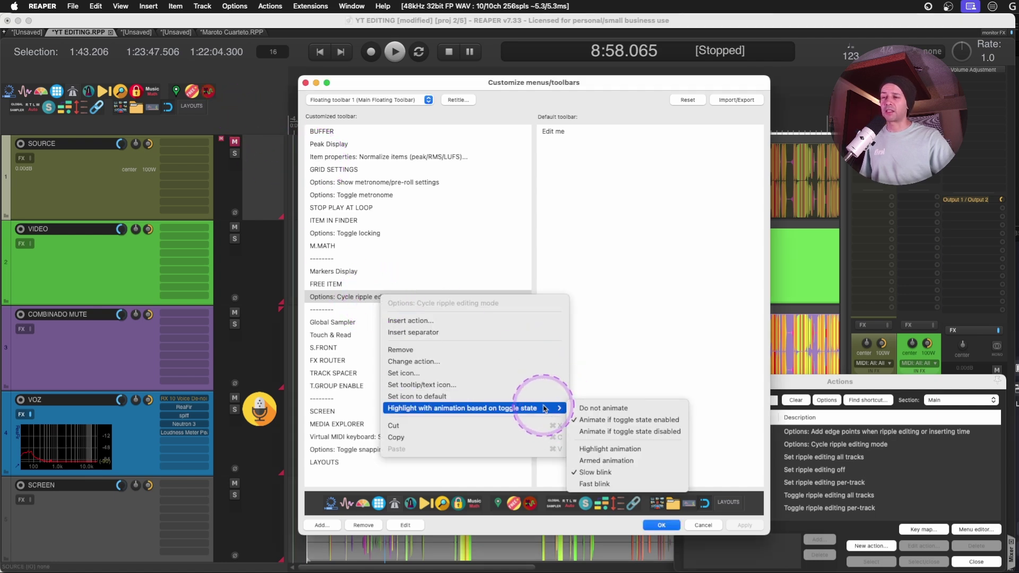
left_click(616, 451)
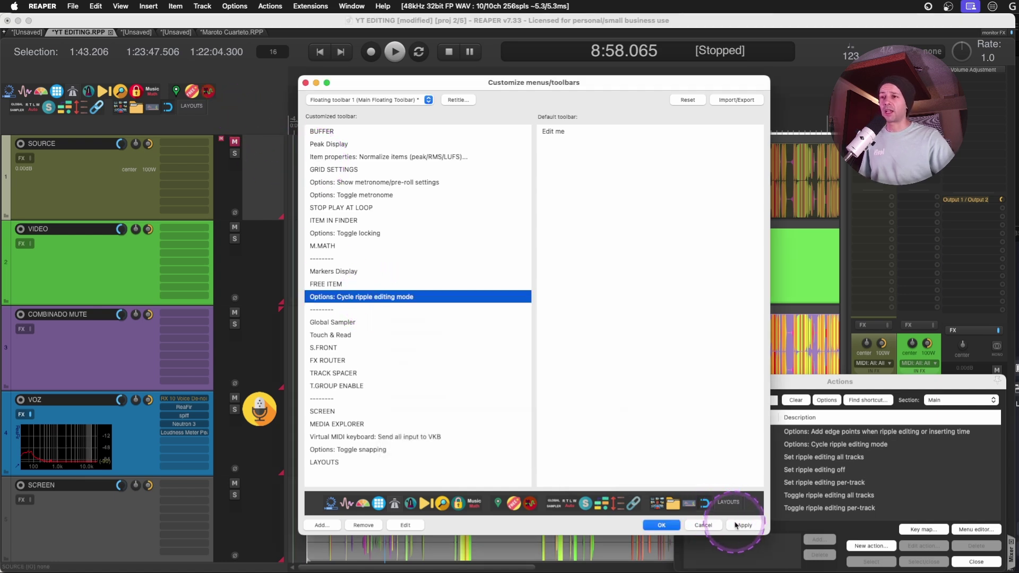
Apply the ripple editing entry's animation change and close the toolbar customization.
right_click(459, 297)
mouse_move(605, 408)
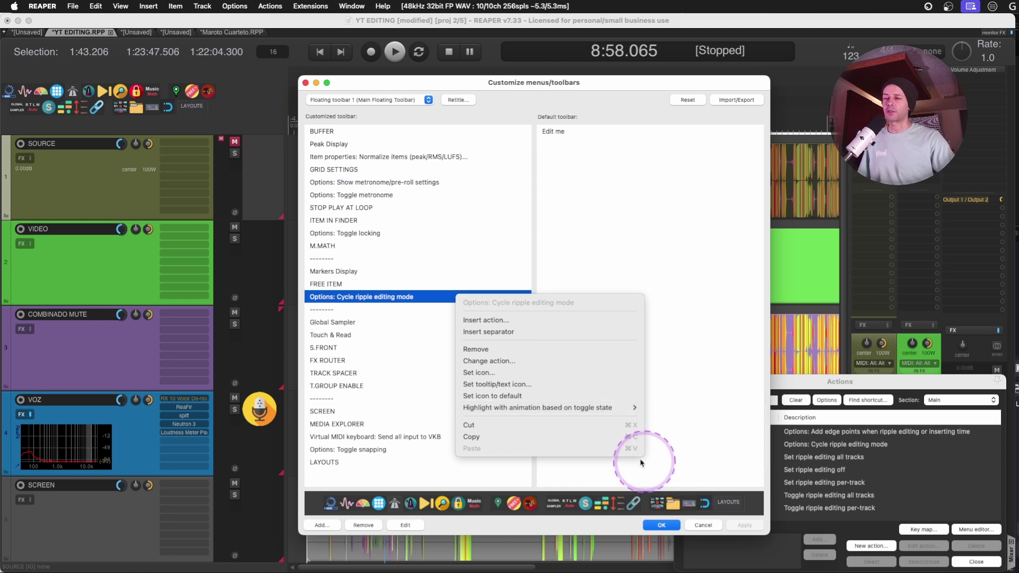
left_click(124, 152)
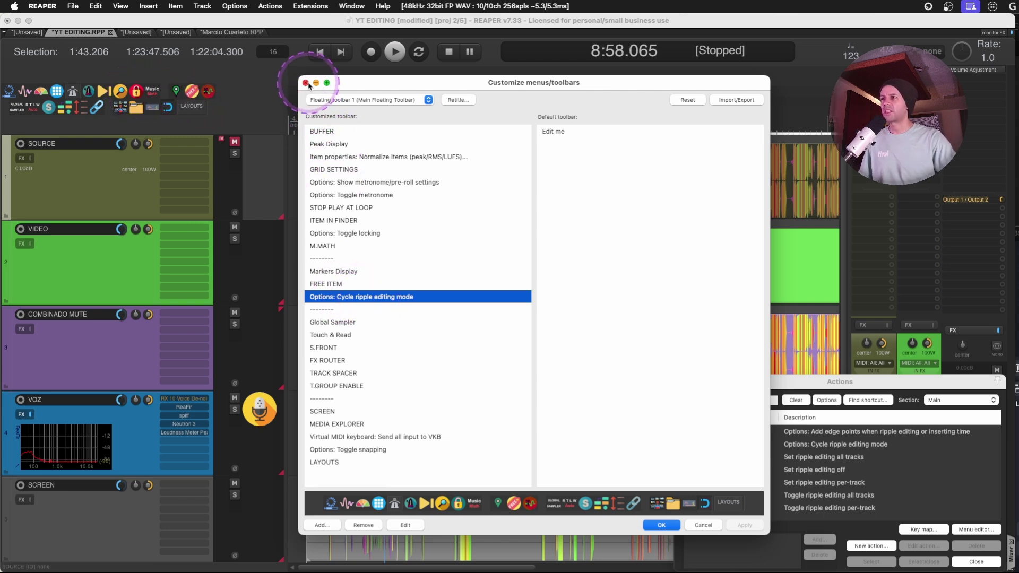
left_click(305, 83)
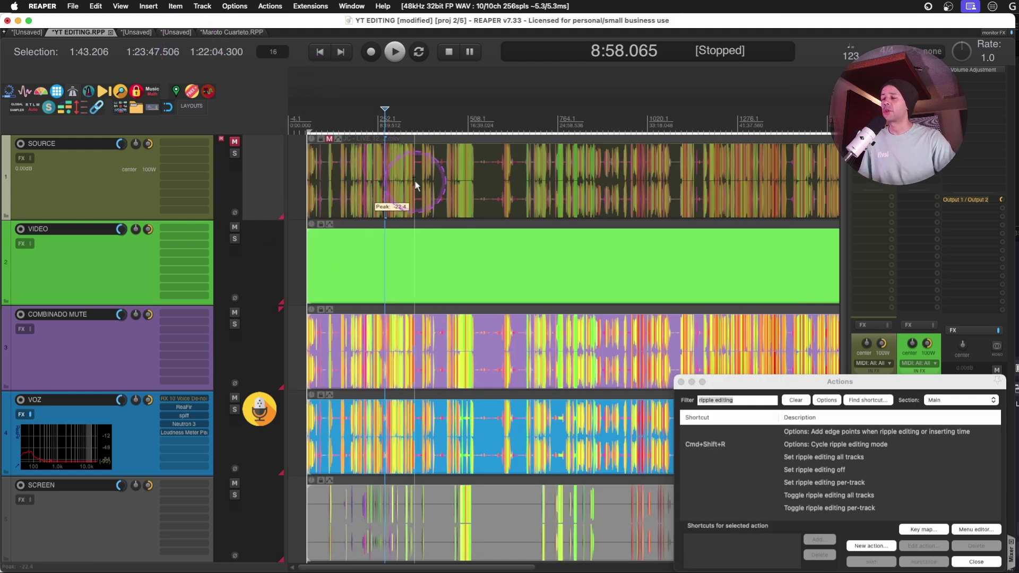
Select all media items on every track of the YT EDITING project.
left_click_drag(396, 183, 280, 521)
left_click_drag(346, 191, 621, 498)
scroll(557, 484, "down", 2)
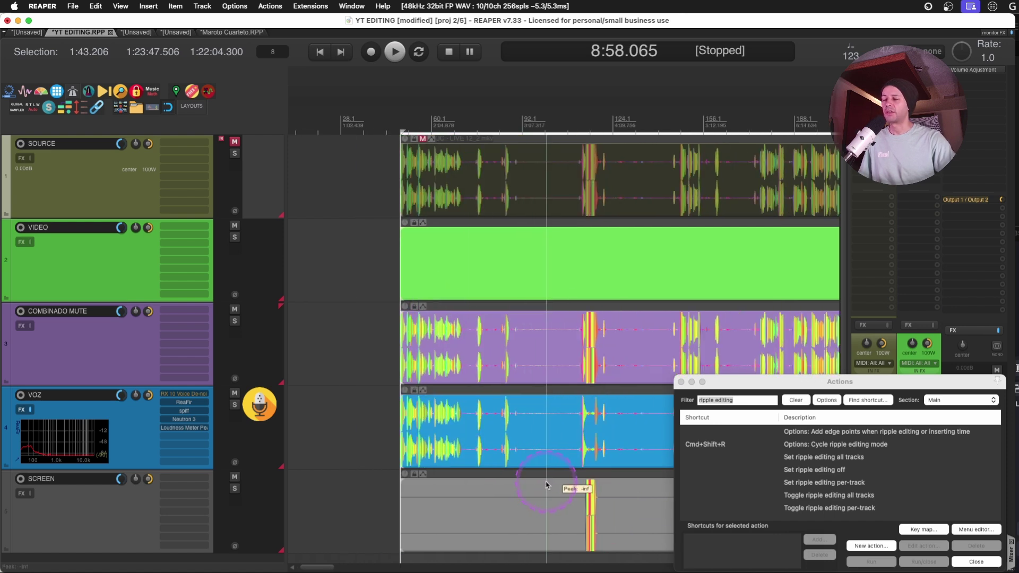
left_click(521, 176)
key("super+a")
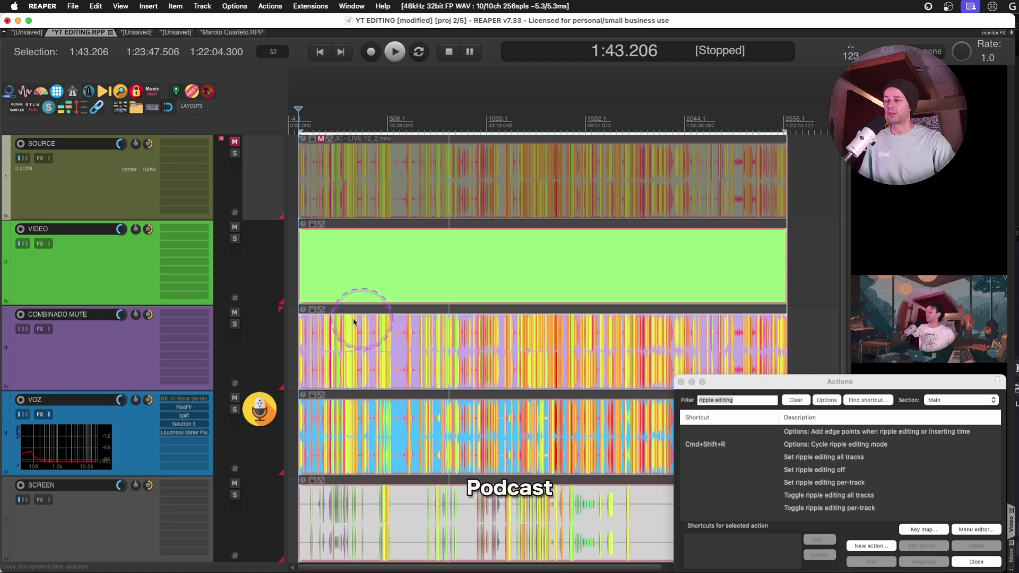
Select the SCREEN track.
scroll(91, 504, "down", 1)
left_click(90, 504)
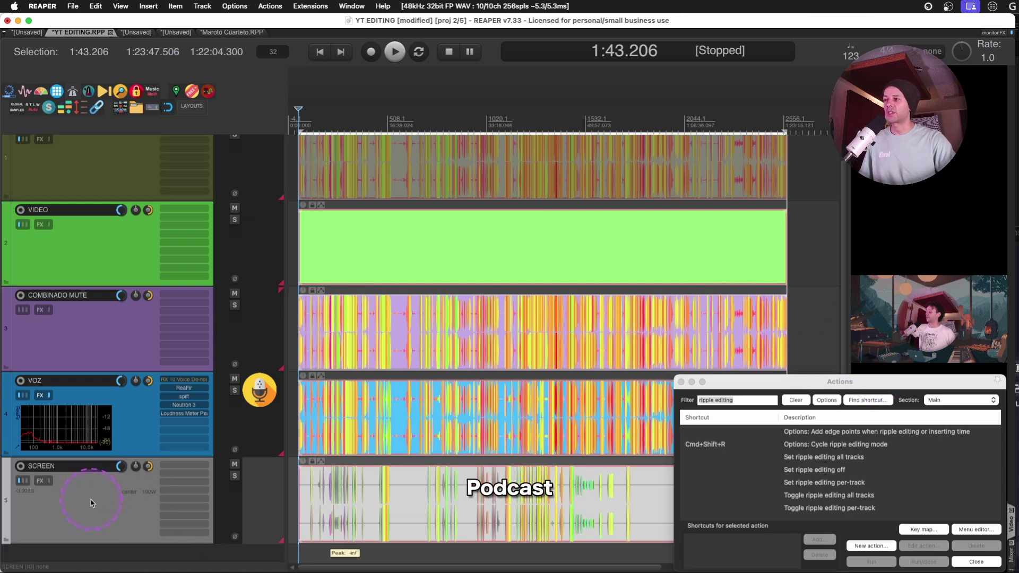
scroll(91, 503, "up", 2)
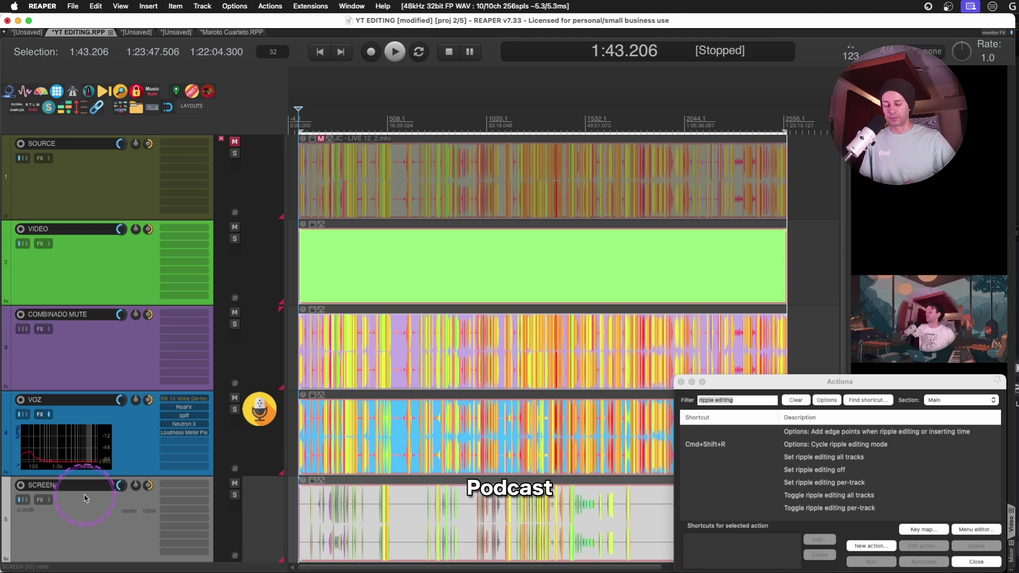
Find the leafac Explode multistream script by filtering actions for "multistrea", clear the filter and select the SOURCE track's media item.
left_click(750, 400)
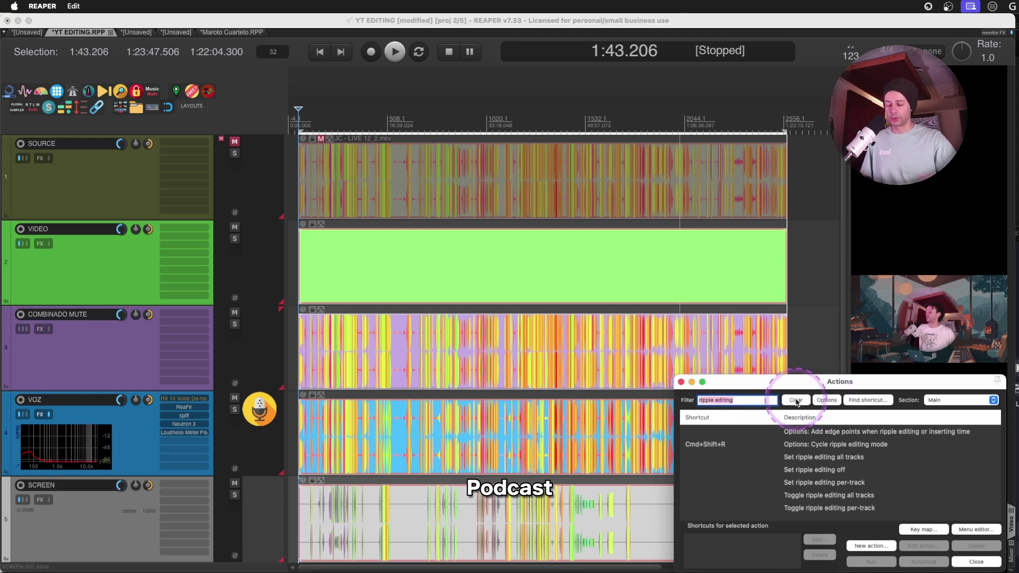
type("multistrea")
left_click(849, 431)
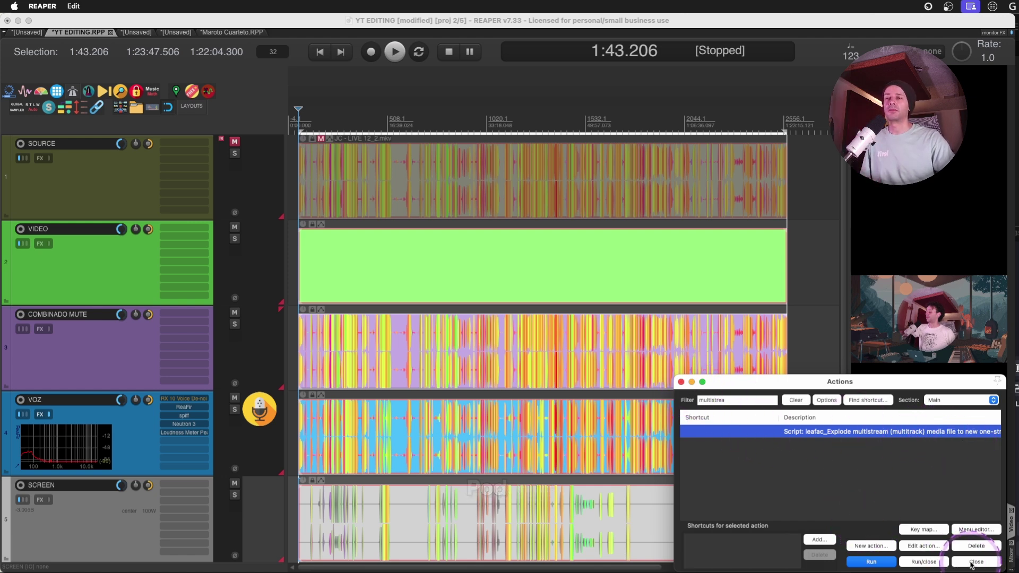
left_click(795, 400)
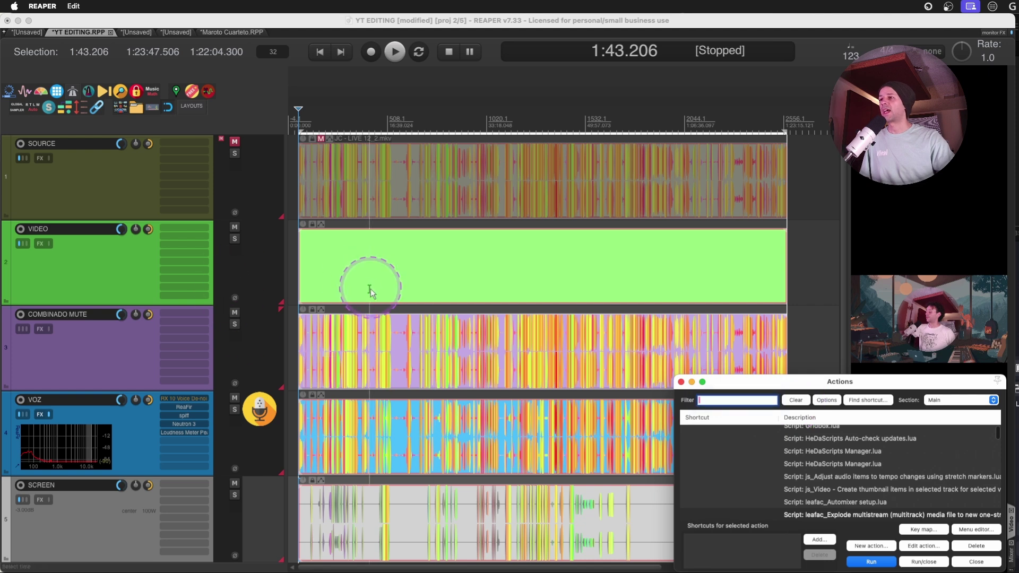
left_click(382, 163)
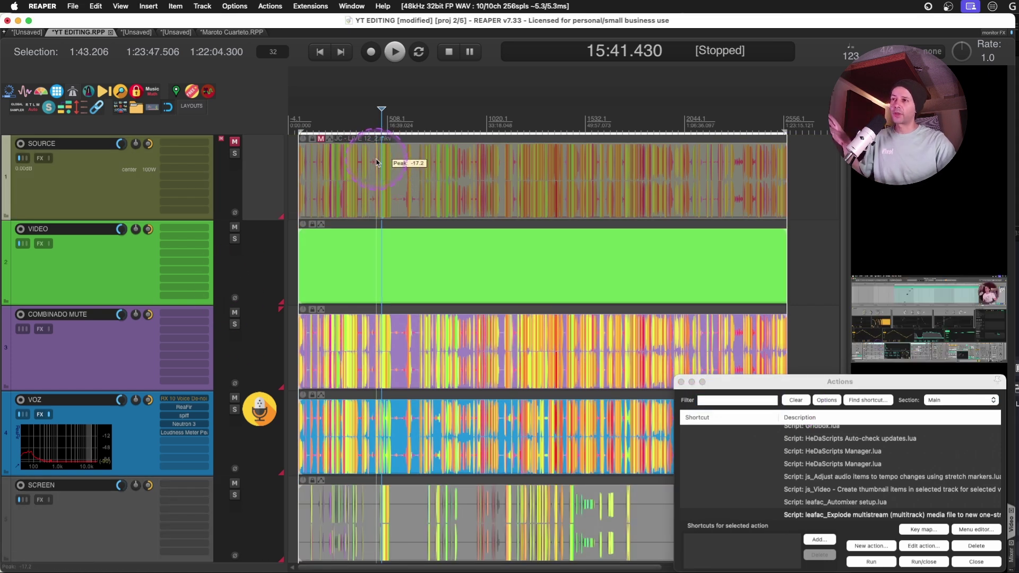
Look through the VIDEO, COMBINADO MUTE, VOZ and SCREEN media items one by one and close the action list.
left_click(377, 250)
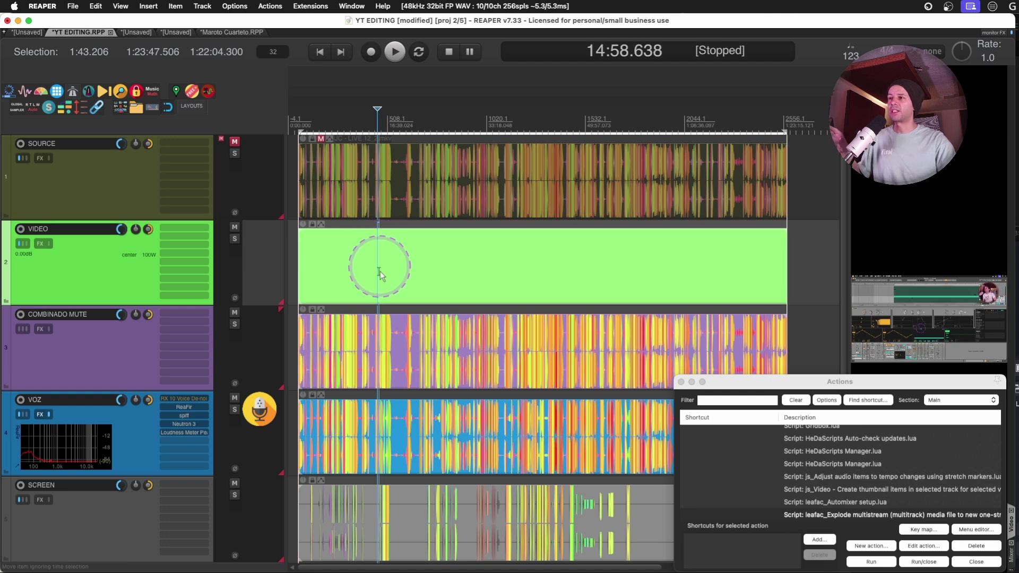
left_click(382, 336)
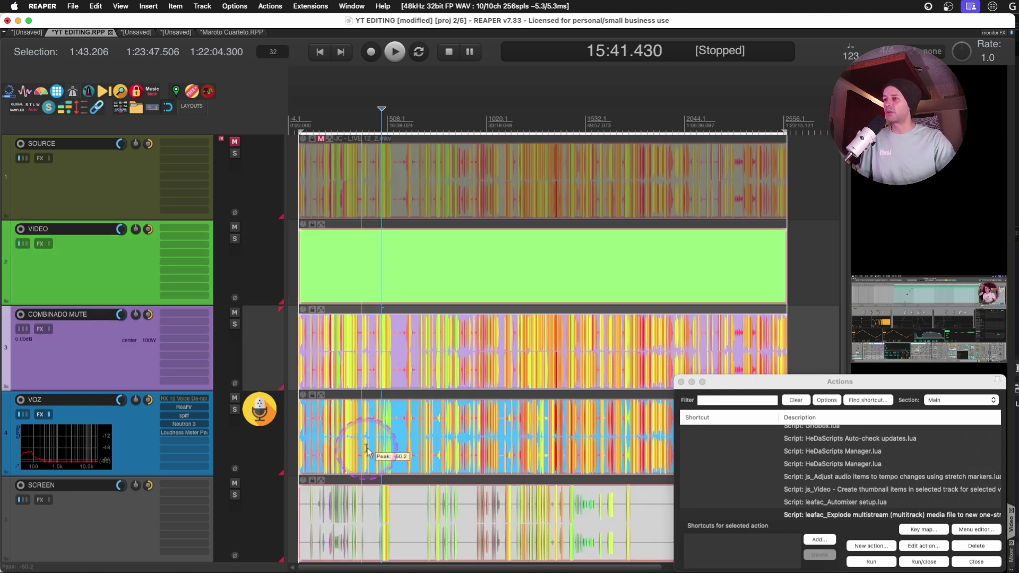
left_click(370, 424)
left_click(373, 500)
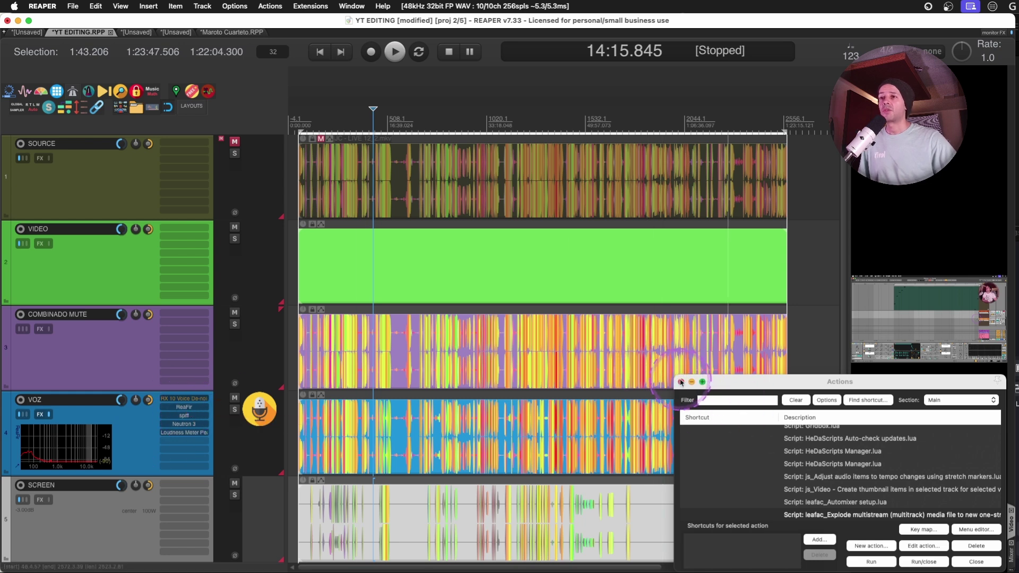
left_click(681, 381)
Split the items on all tracks at 3:00.643 and just before the next loud passage, and delete the quiet section between with ripple editing off.
left_click_drag(367, 171, 292, 519)
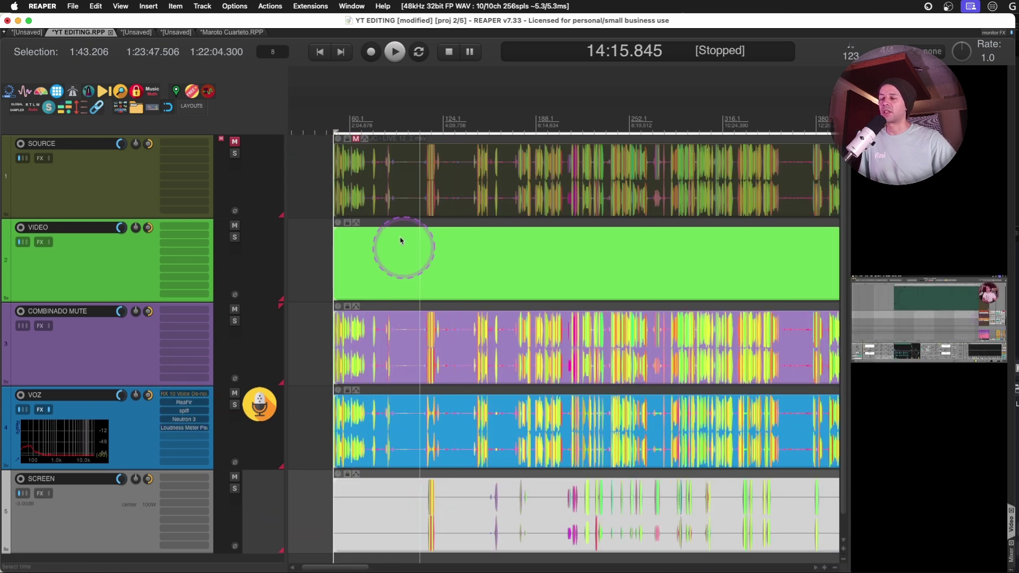
scroll(520, 345, "up", 3)
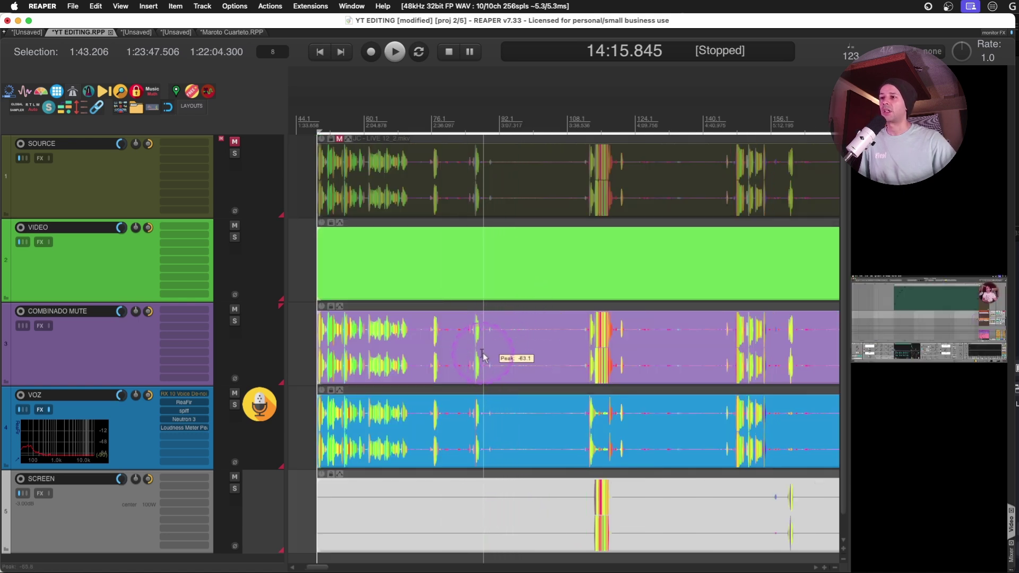
left_click(485, 328)
key("s")
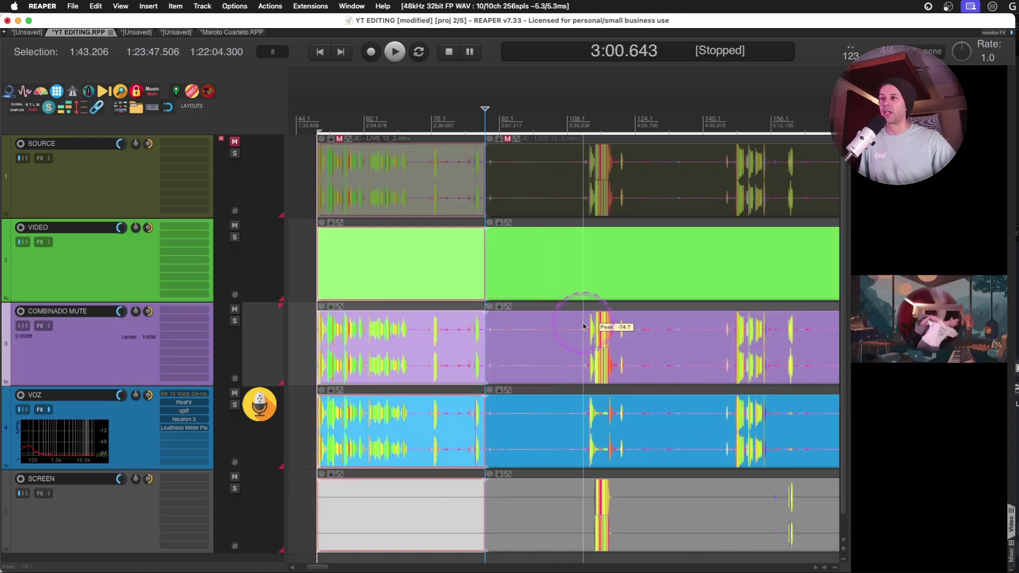
key("s")
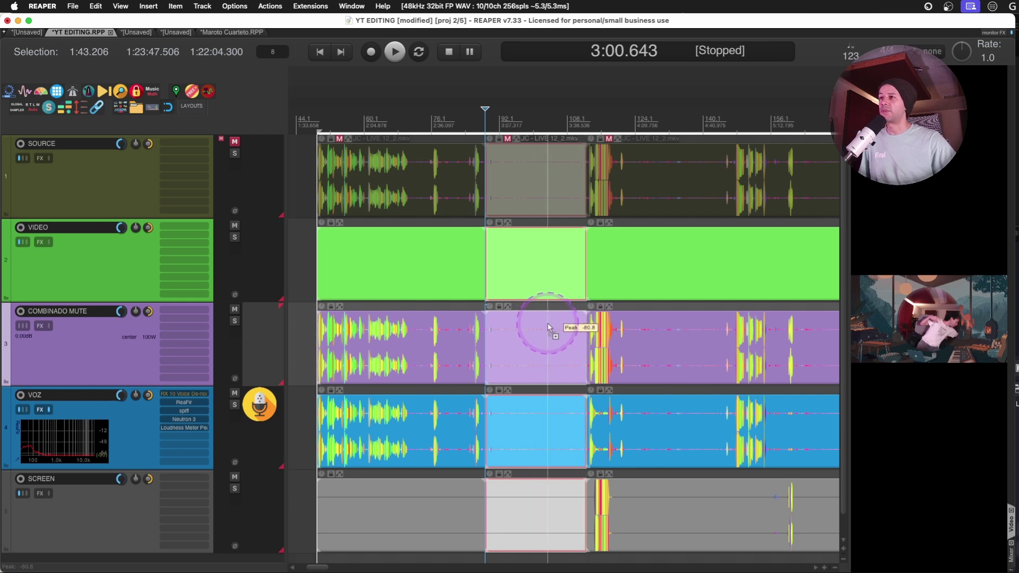
key("alt+p")
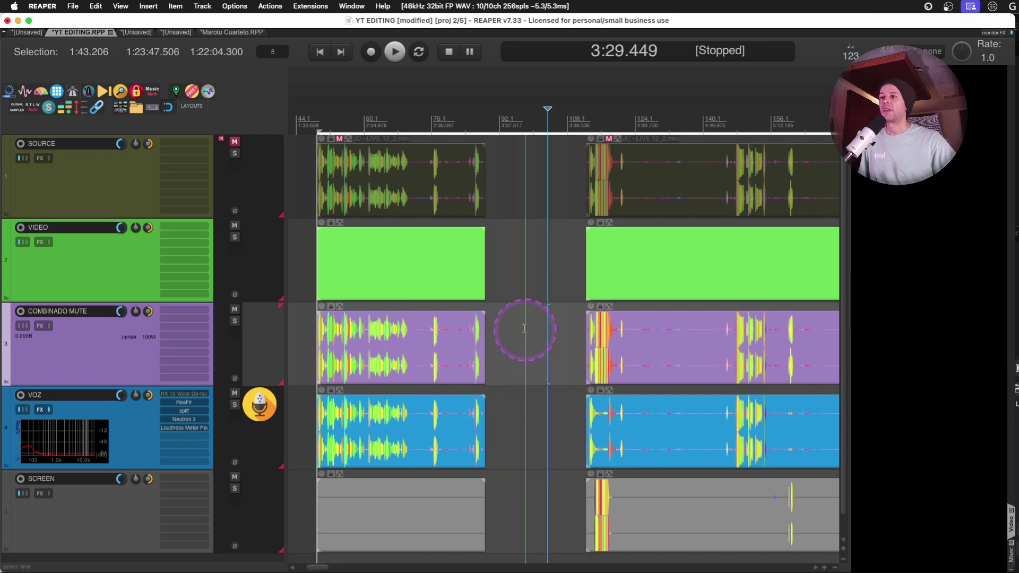
Try to close the gap by moving the following items earlier, and undo the move along with the deletion and splits.
left_click(630, 334)
key("l")
left_click_drag(588, 326, 568, 333)
key("super+z")
key("super+z")
key("super+z")
key("super+z")
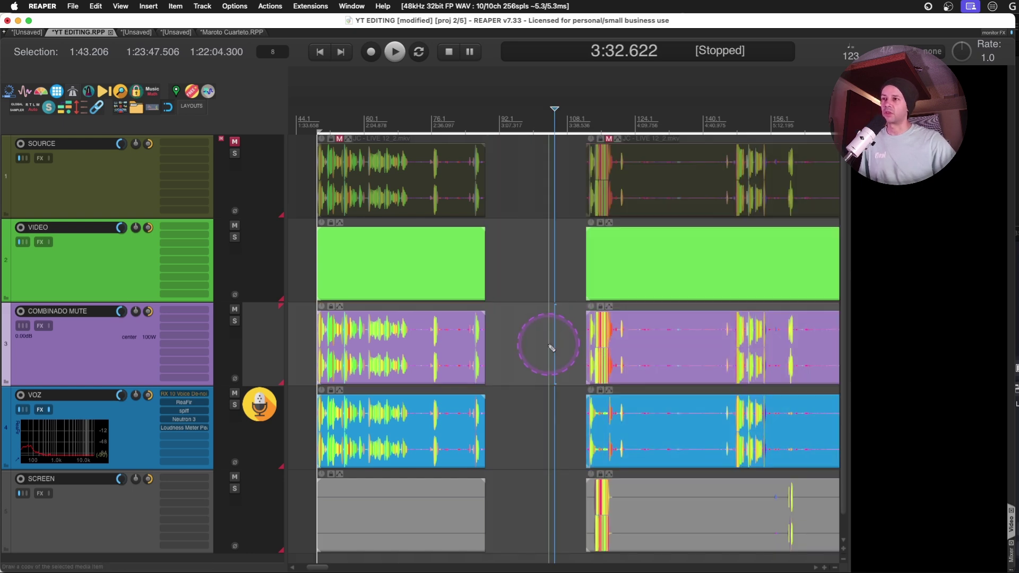
left_click(501, 342)
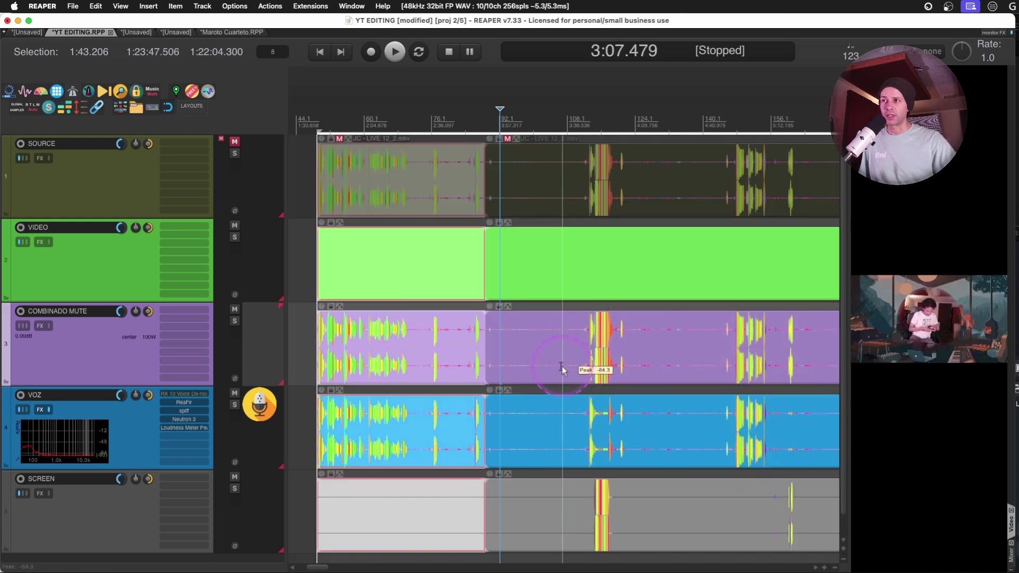
Make a time selection from 3:00.155 to 3:44.096 and turn ripple editing back on.
left_click_drag(578, 364, 484, 364)
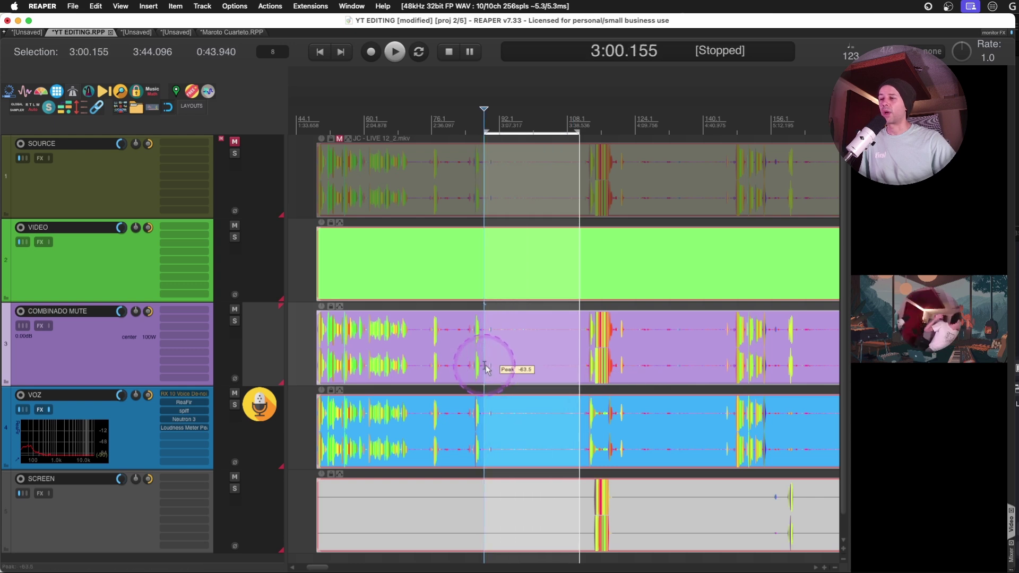
left_click(210, 95)
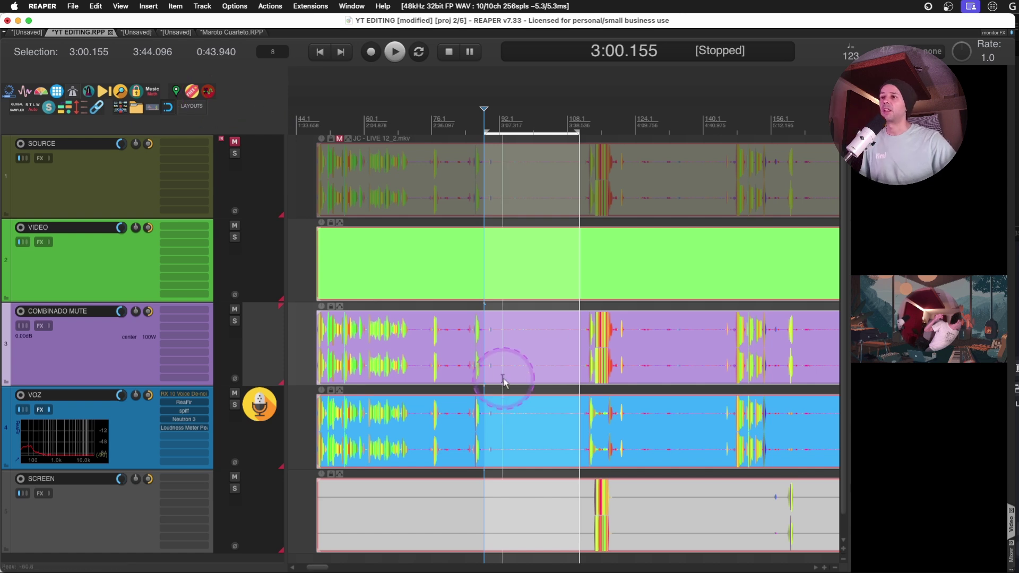
Try deleting the time-selected section without splitting first, undo the deletion and return to the project start.
key("Delete")
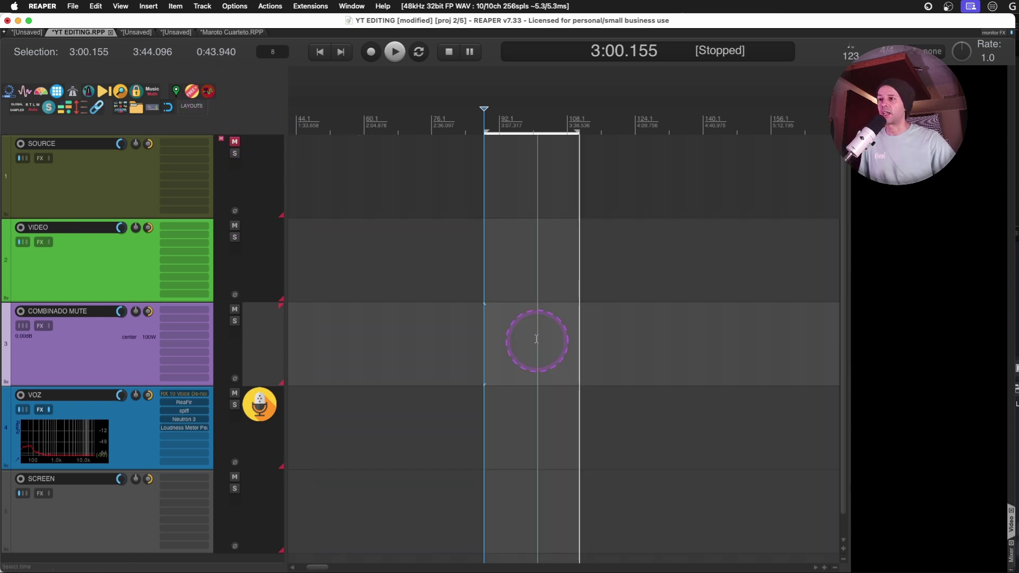
key("super+z")
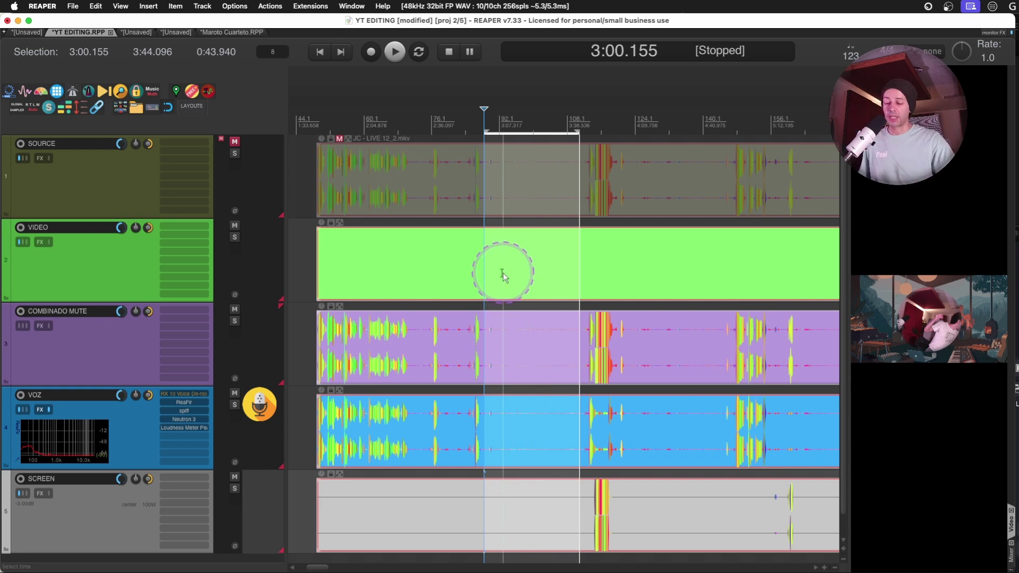
key("Home")
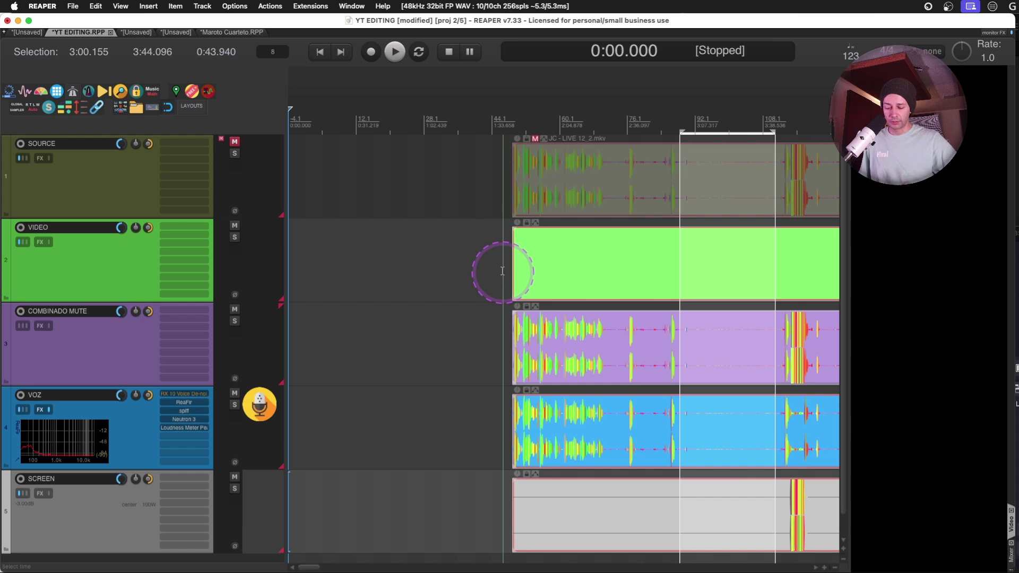
Look up the action assigned to the Shift+E shortcut in the action list.
key("shift+/")
left_click(868, 399)
key("shift+e")
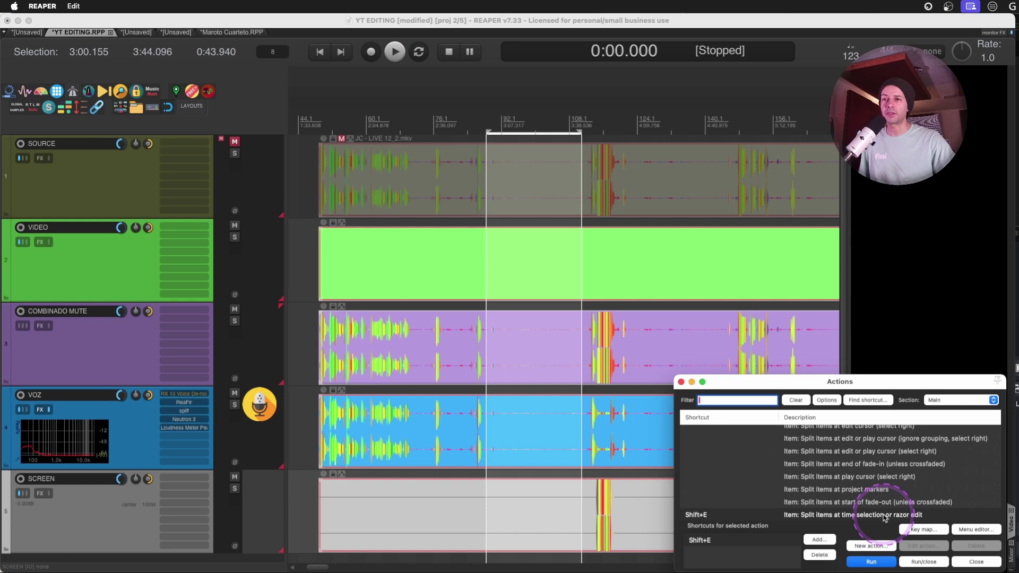
Select all tracks from SOURCE to SCREEN, review their Group 1 media/razor edit grouping and close the grouping settings.
left_click(91, 330)
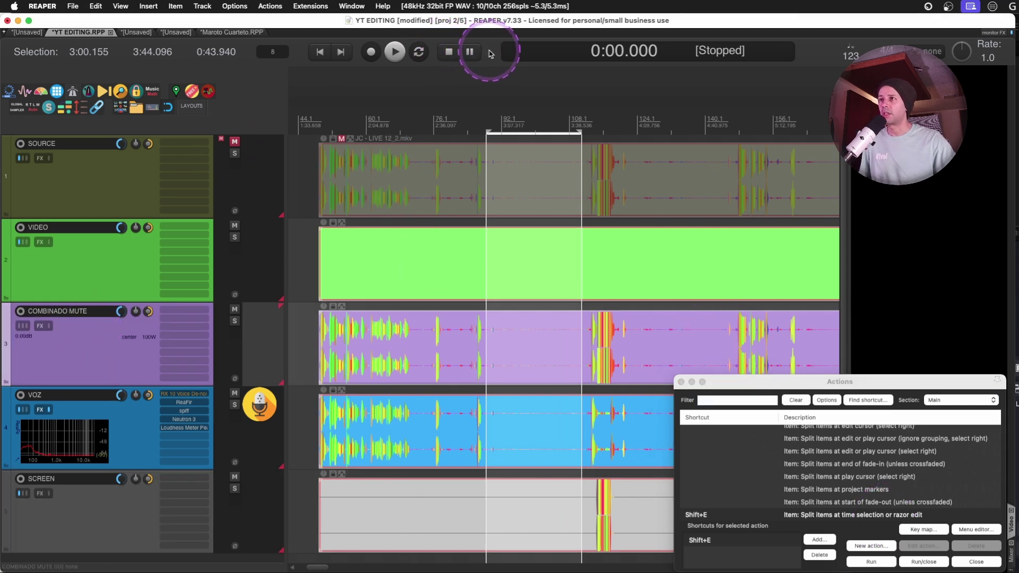
left_click(112, 192)
left_click(121, 509, "shift")
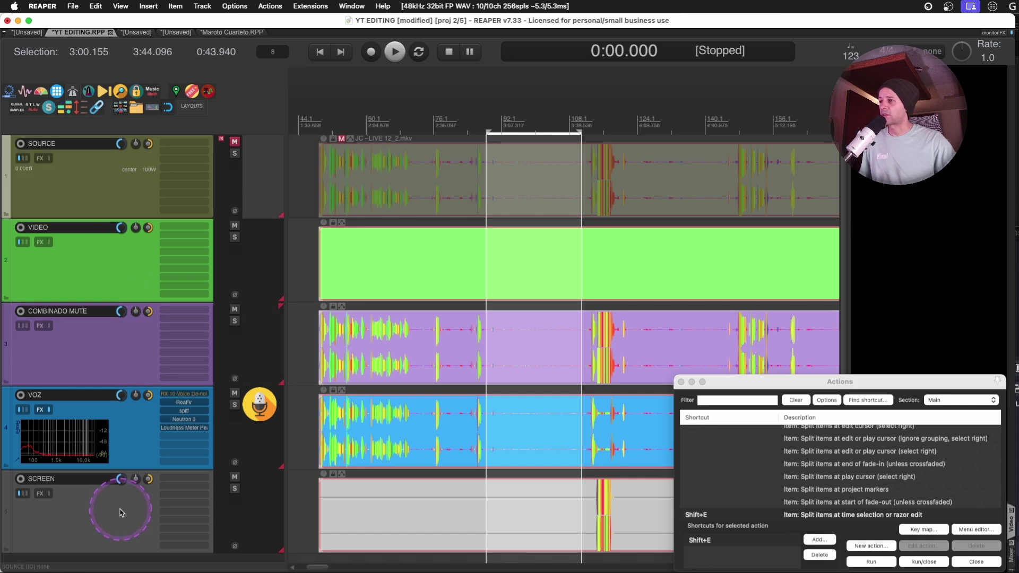
key("shift+g")
left_click(427, 101)
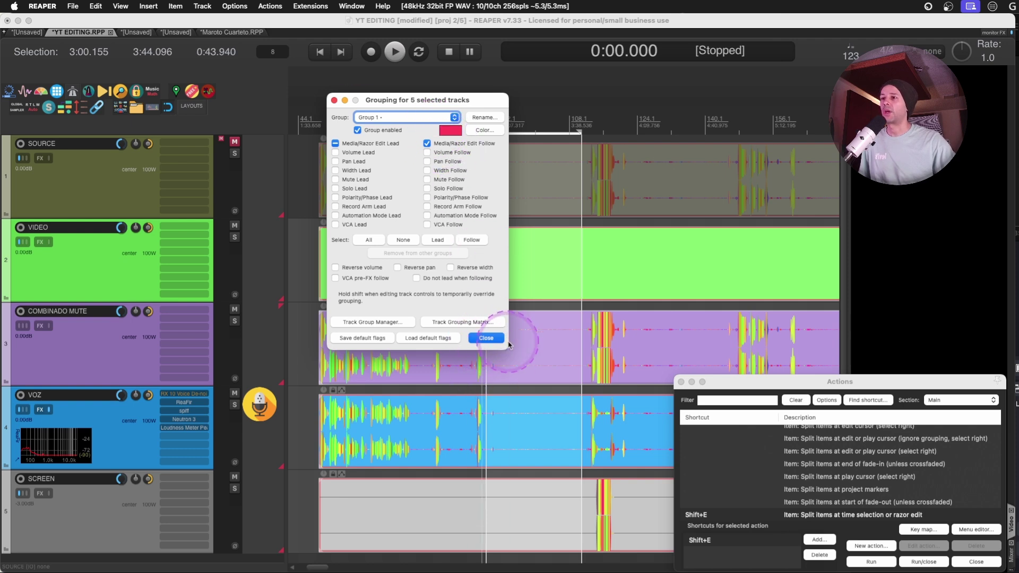
left_click(484, 338)
Split the grouped items at the 3:00.155 to 3:44.096 time selection and ripple-delete the section inside it.
left_click(509, 345)
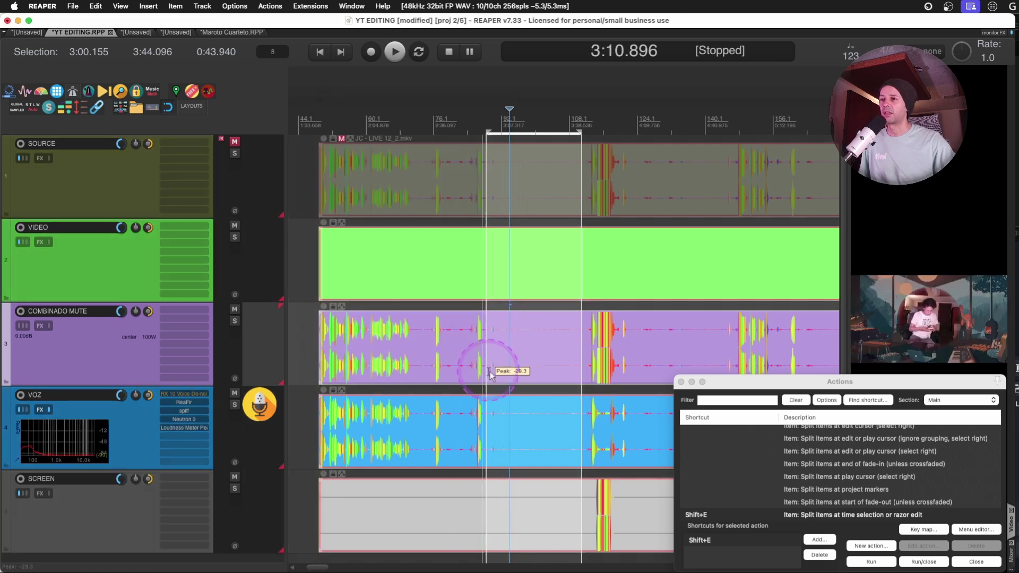
key("shift+e")
left_click(513, 180)
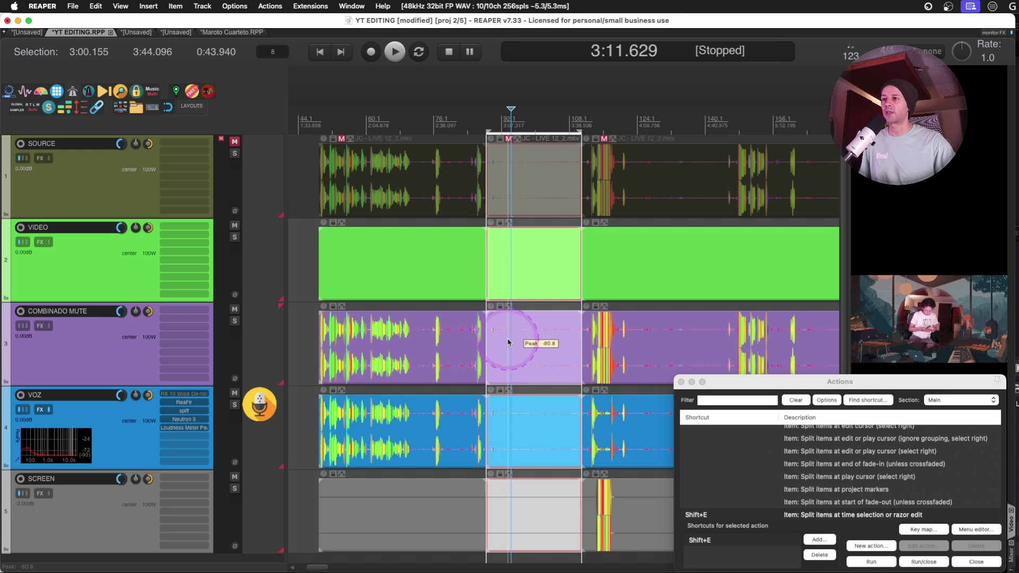
key("Delete")
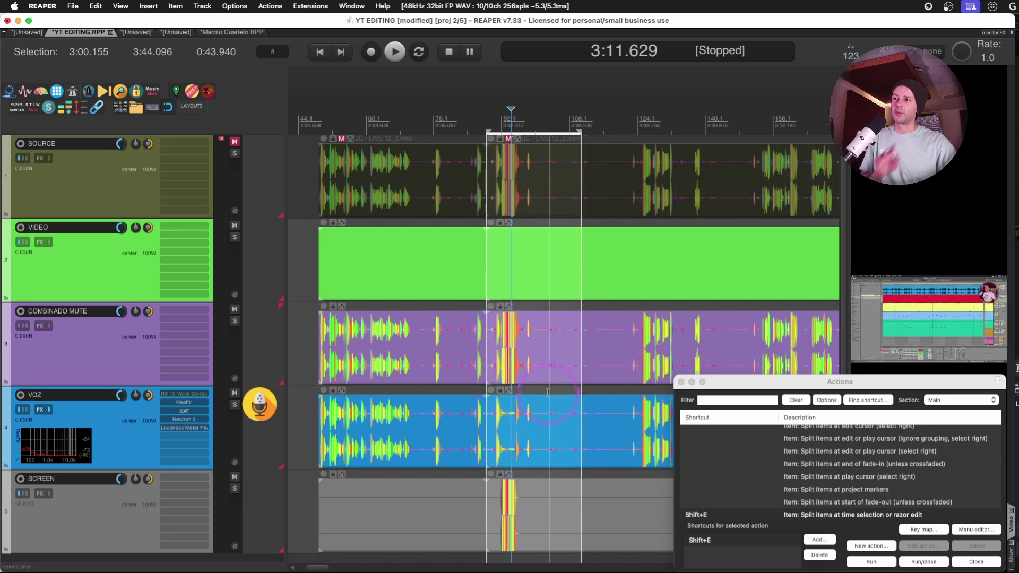
Make a time selection from 3:23.102 to 4:09.483, split the items at it and ripple-delete that section.
left_click_drag(536, 366, 637, 370)
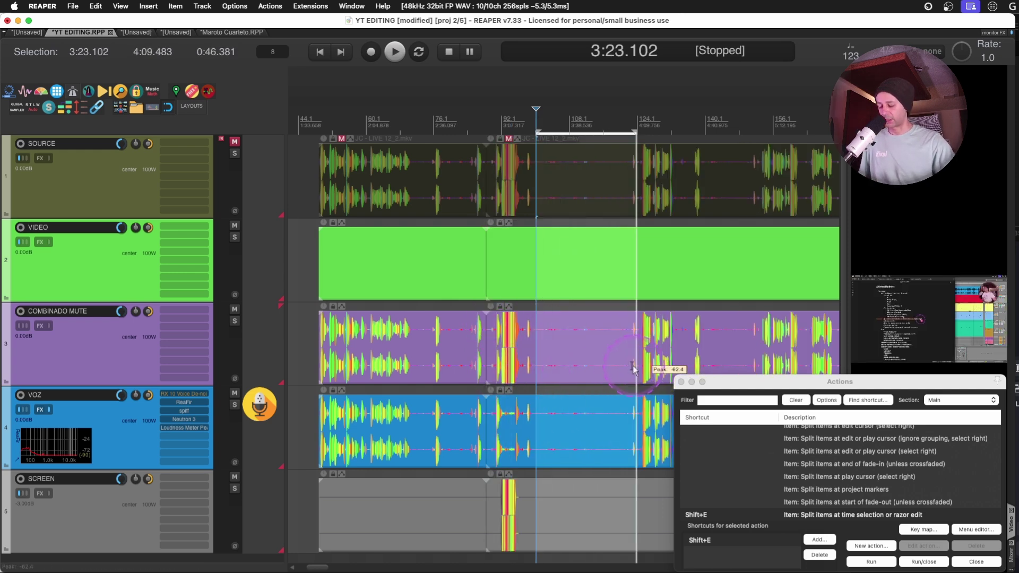
key("shift+e")
key("Delete")
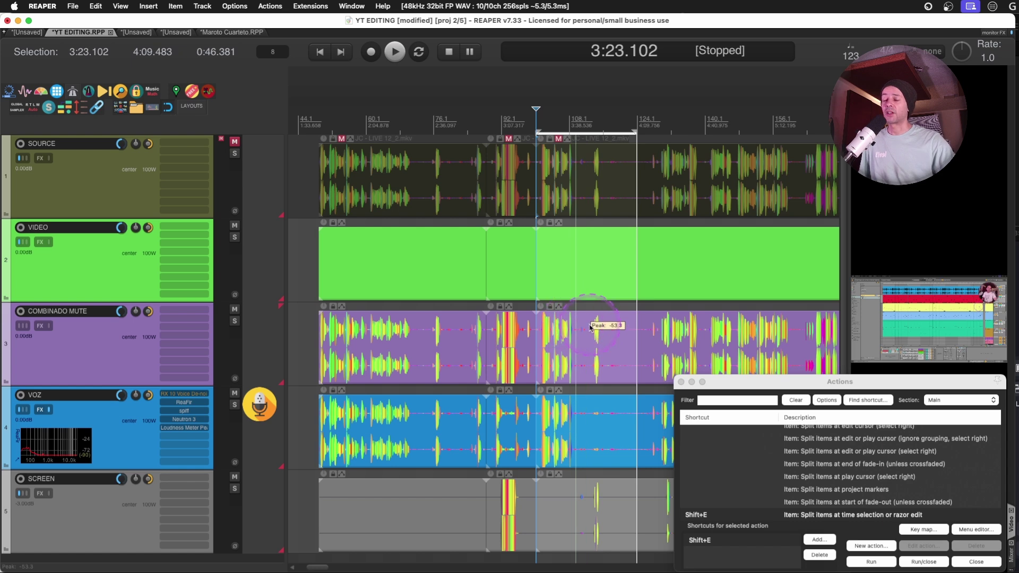
Look up the action assigned to the Cmd+E shortcut in the action list.
left_click(867, 400)
key("e")
left_click(747, 373)
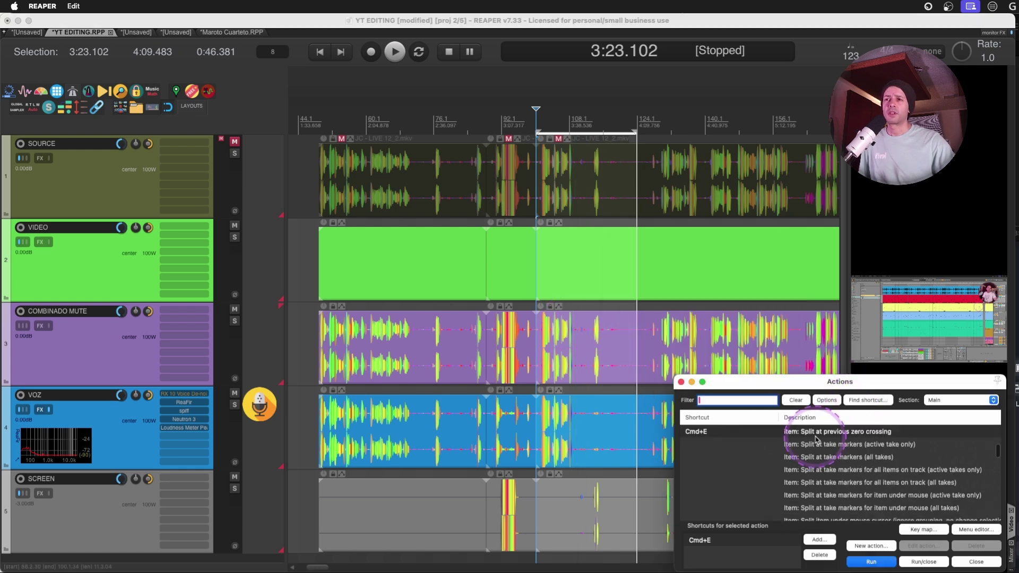
Split the grouped items at the zero crossings before 3:40.922 and 4:19.492, and ripple-delete the section between them.
left_click(572, 324)
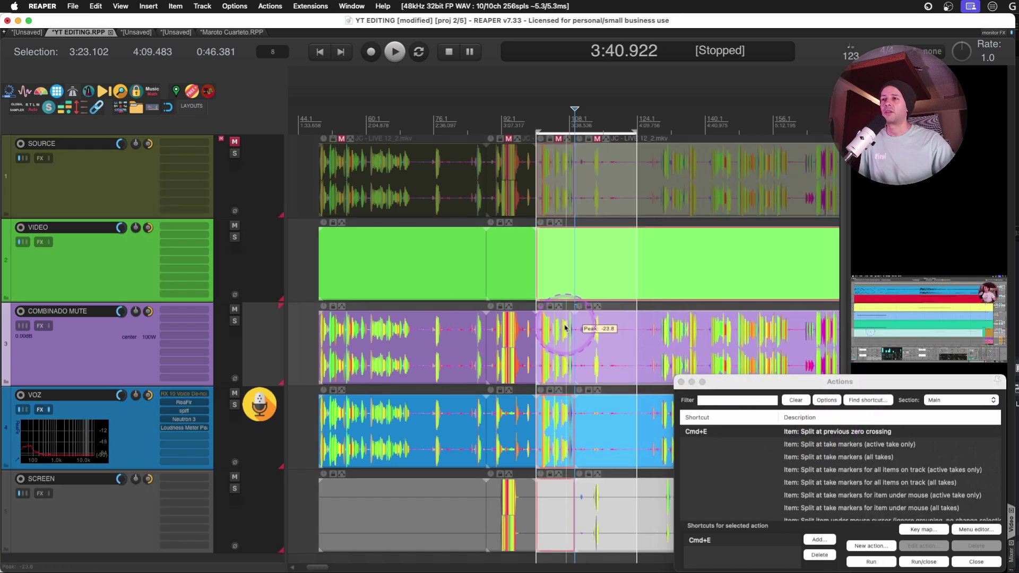
key("super+e")
left_click(658, 321)
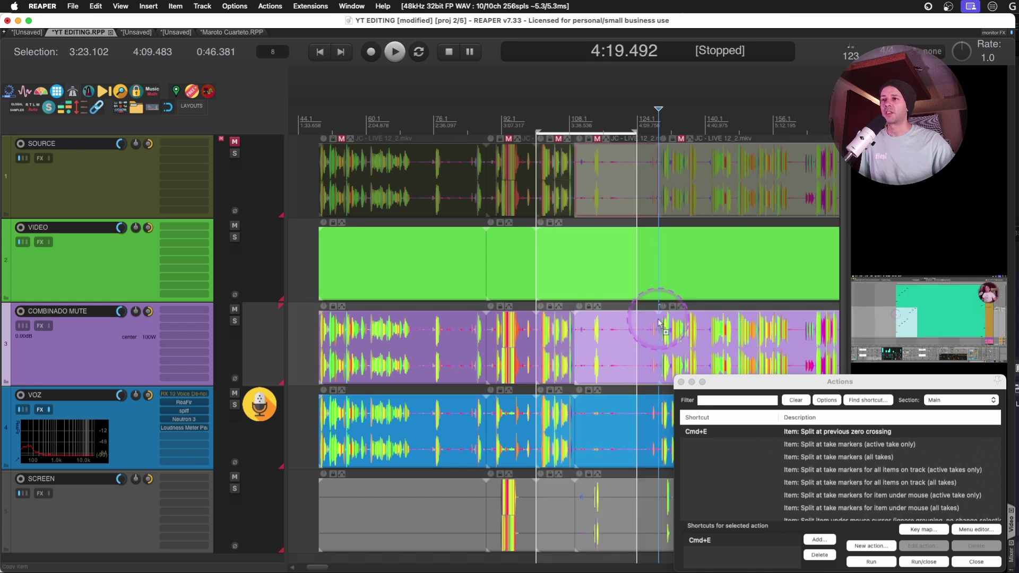
key("super+z")
left_click(618, 327)
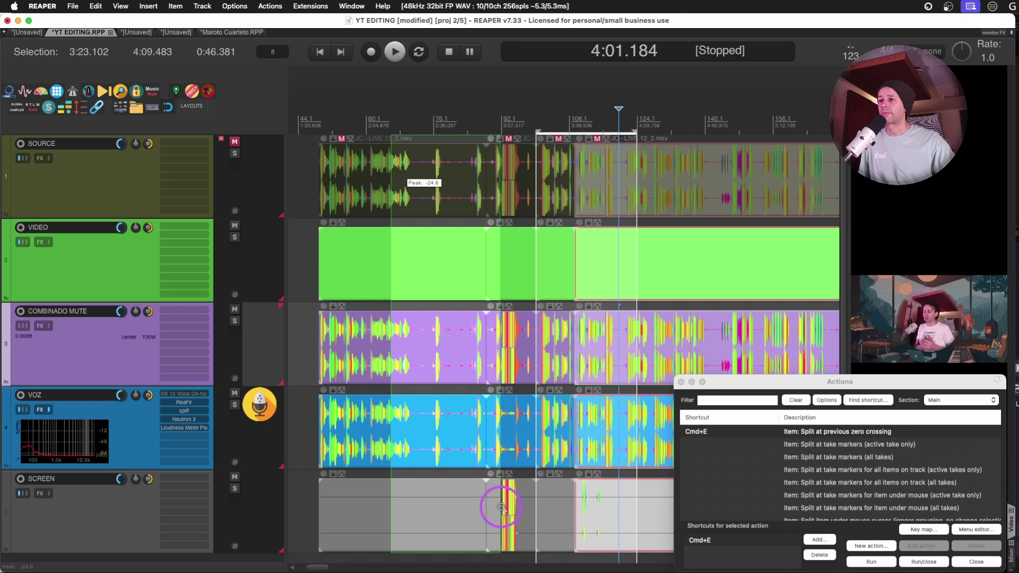
Split the grouped items at the zero crossing before 2:25.631, right after the speech passage.
scroll(436, 321, "up", 5)
left_click(387, 313)
key("super+e")
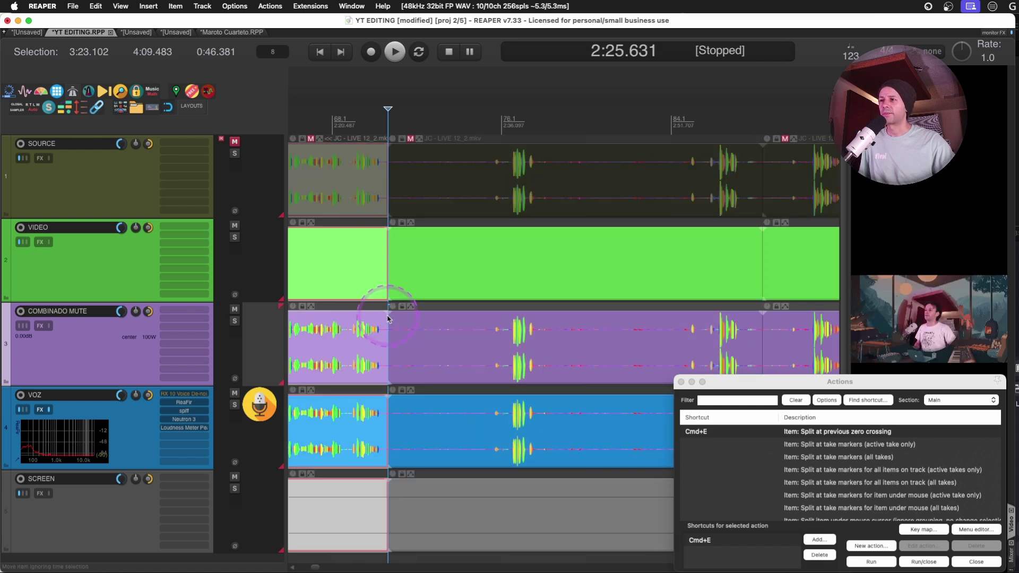
Filter the action list for "split cursor under".
left_click(753, 396)
type("split cursor")
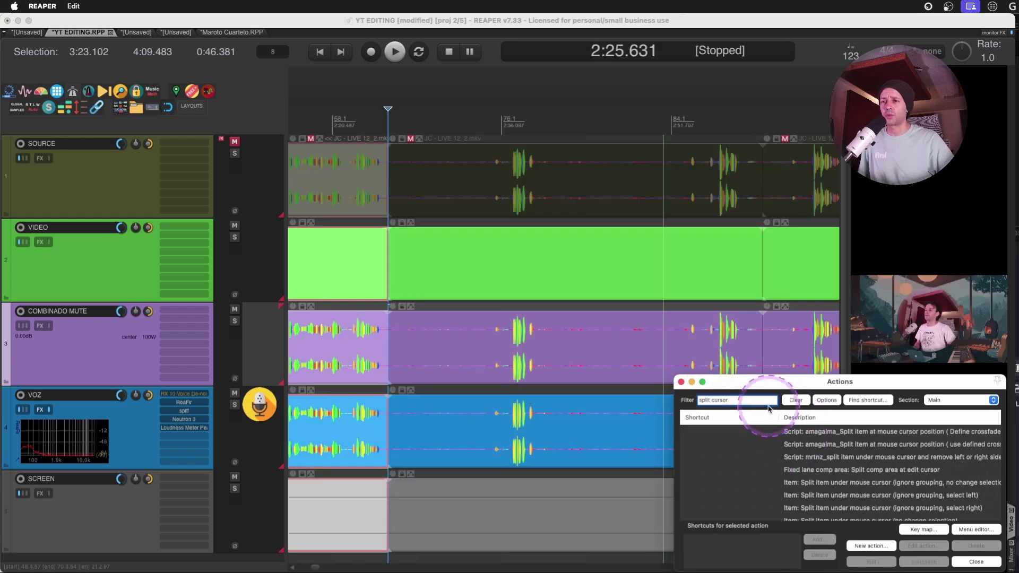
type(" under")
Split the grouped items at 2:36.676 and 2:39.461, highlighting the action "Item: Split item under mouse cursor (select left)" in between.
left_click(508, 320)
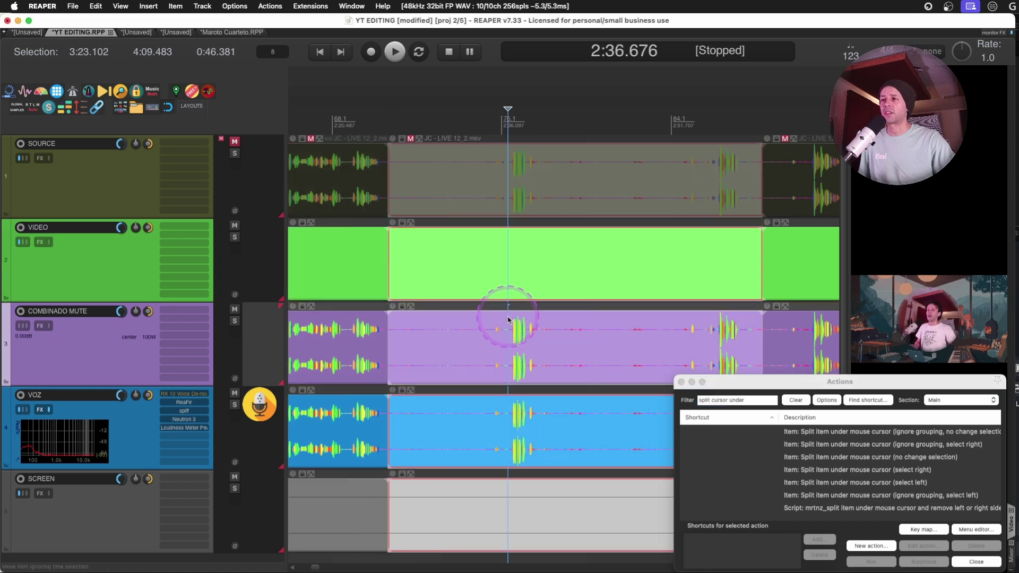
key("s")
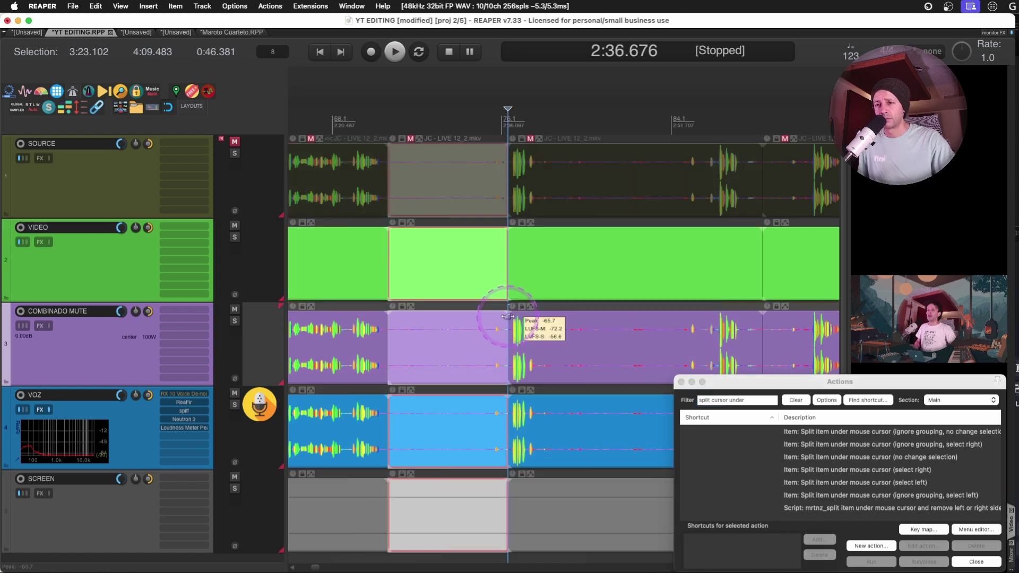
left_click(923, 484)
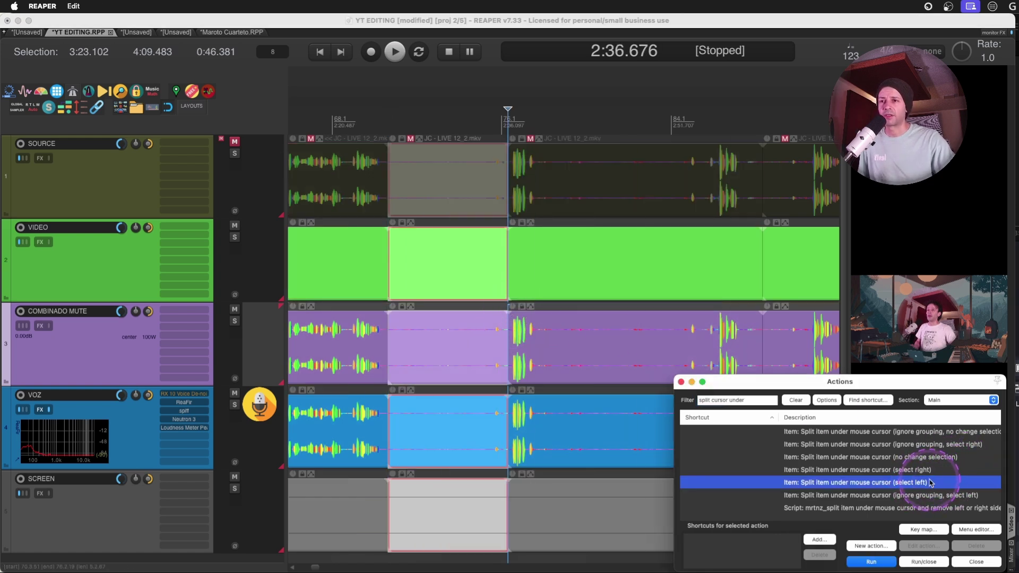
left_click(537, 325)
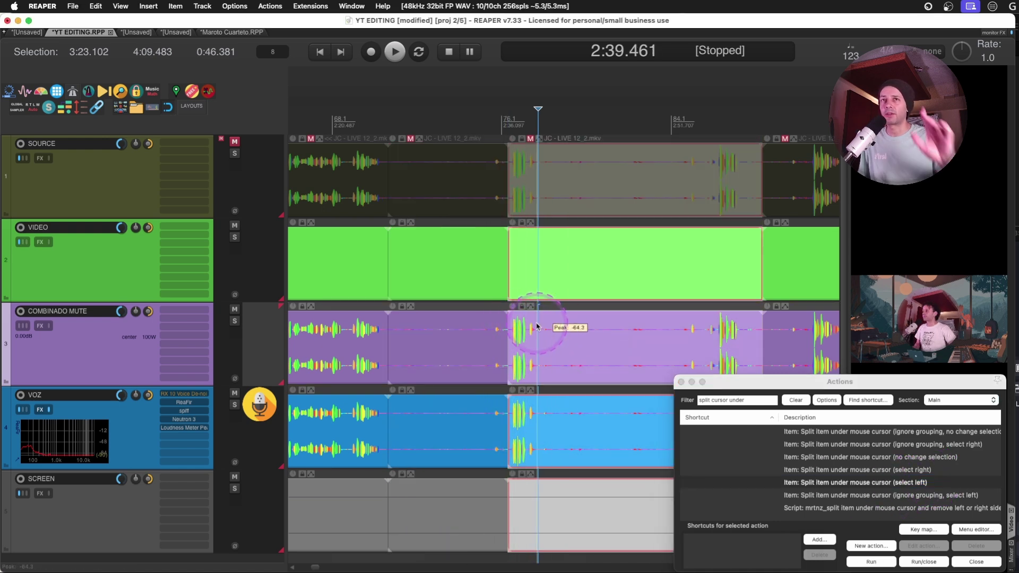
key("s")
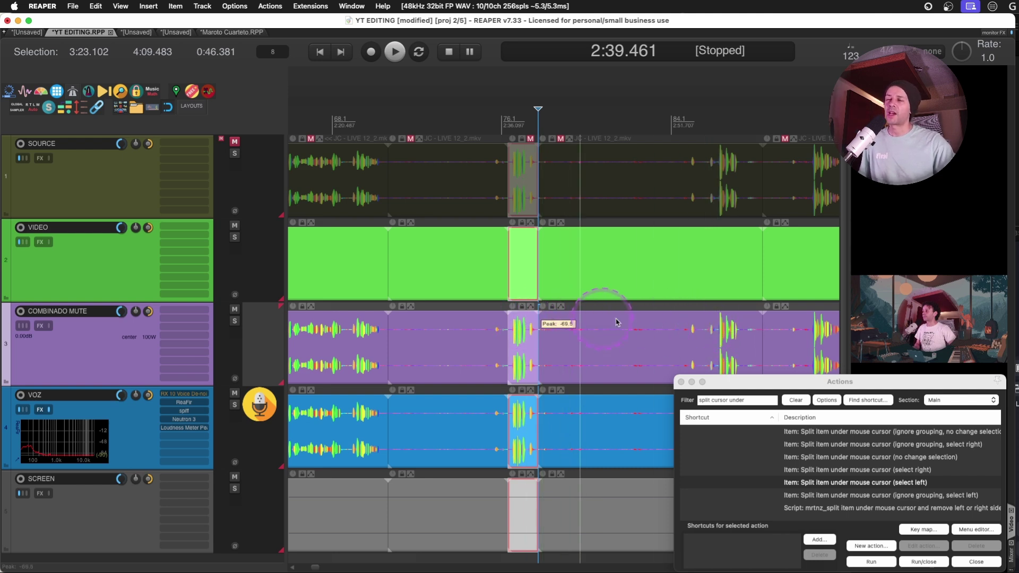
Split the grouped items before the speech following 2:39.461, then ripple-delete that silent section and the silent section around 2:31.691.
key("s")
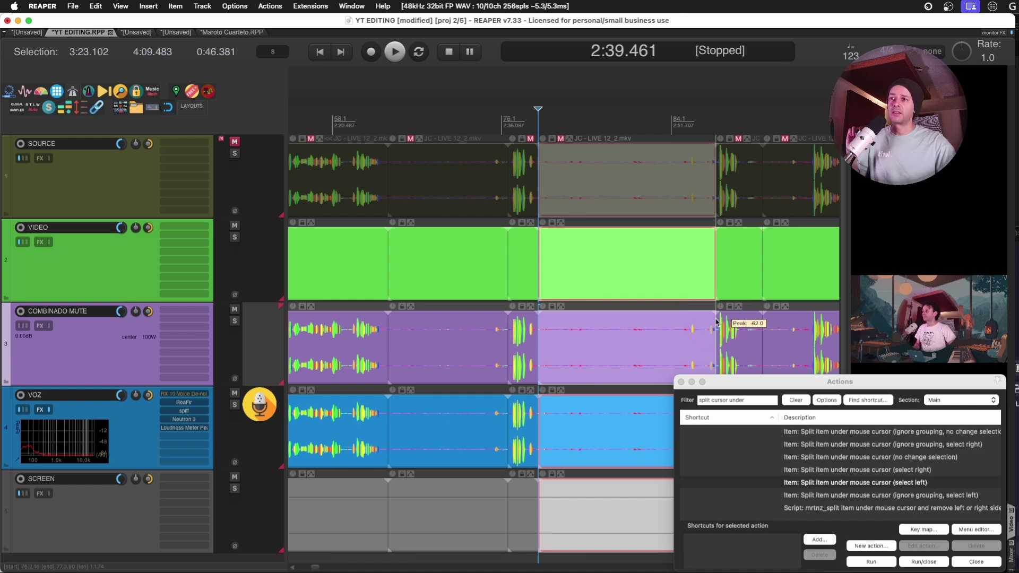
key("Delete")
left_click(455, 321)
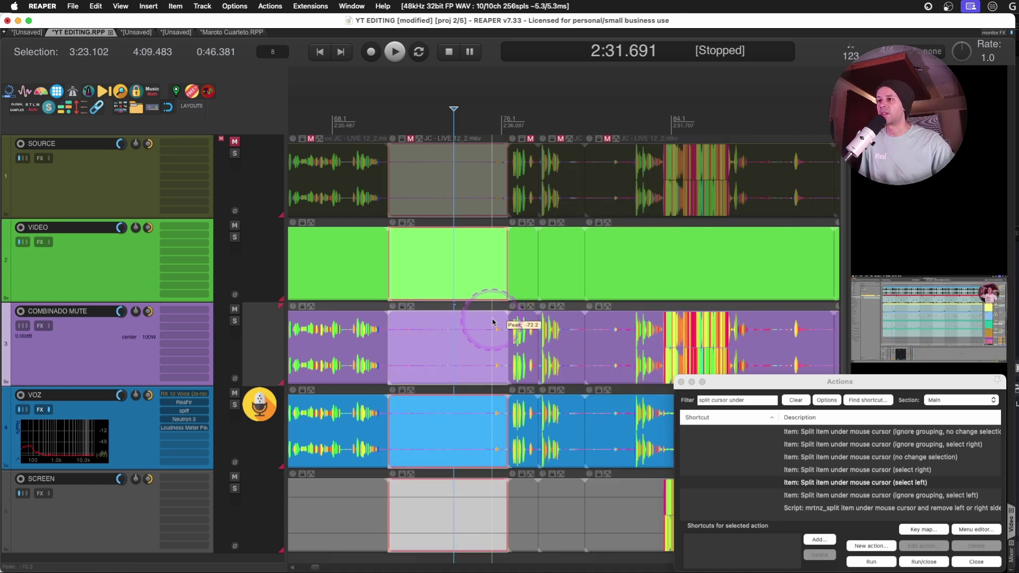
key("Delete")
Ripple-delete the silent item from 2:30.699 to 2:32.702, and split off and ripple-delete the remaining quiet stretch before the next speech.
key("s")
left_click(456, 320)
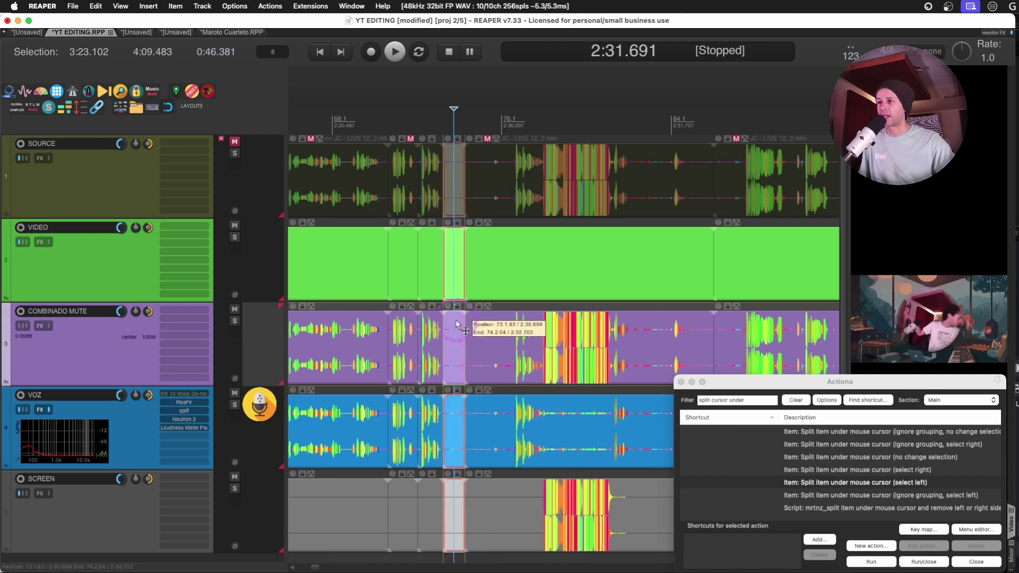
key("Delete")
key("s")
key("Delete")
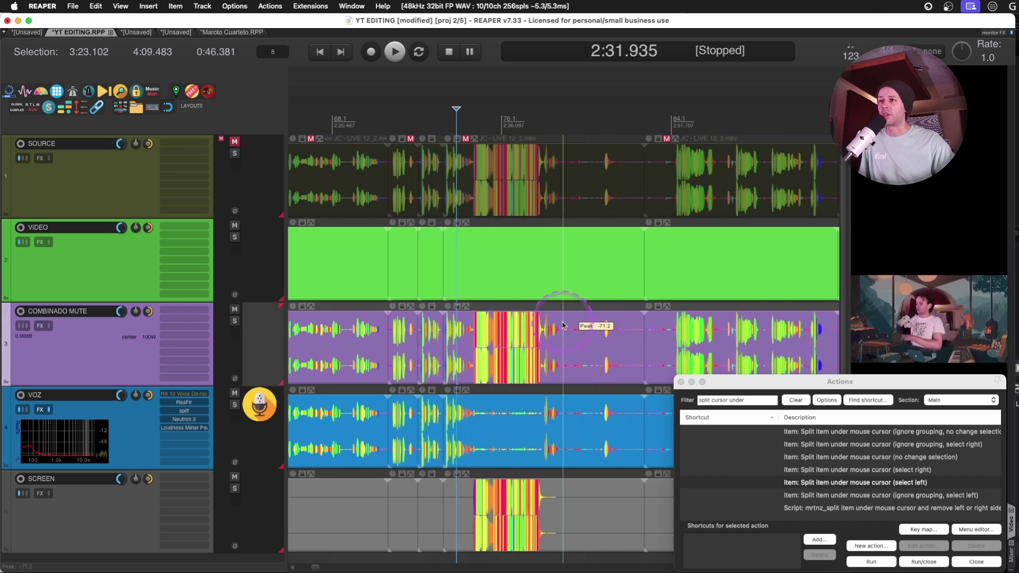
Split the grouped items right after the loud passage, and ripple-delete the silent gap around 2:43.469.
key("s")
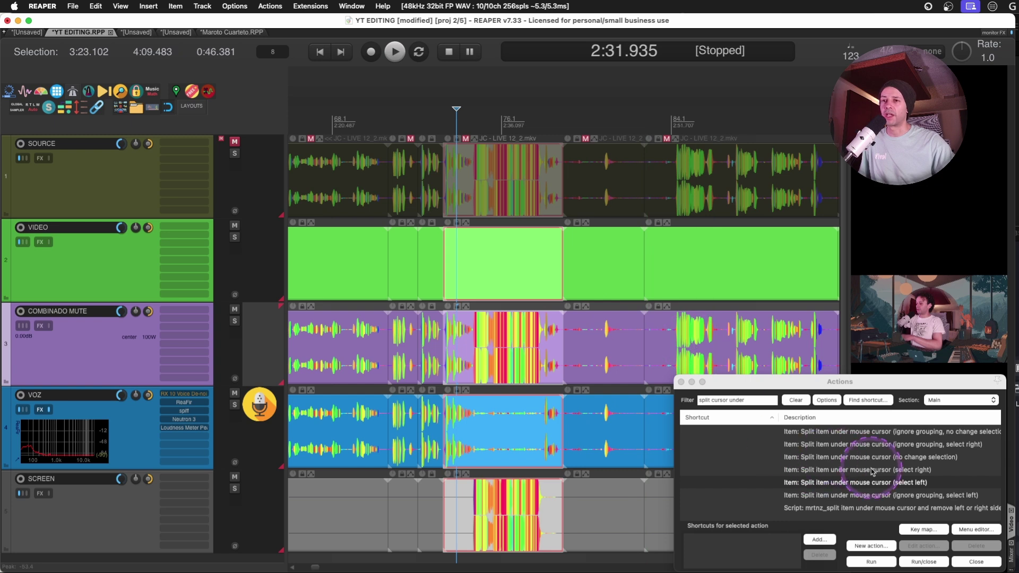
left_click(581, 324)
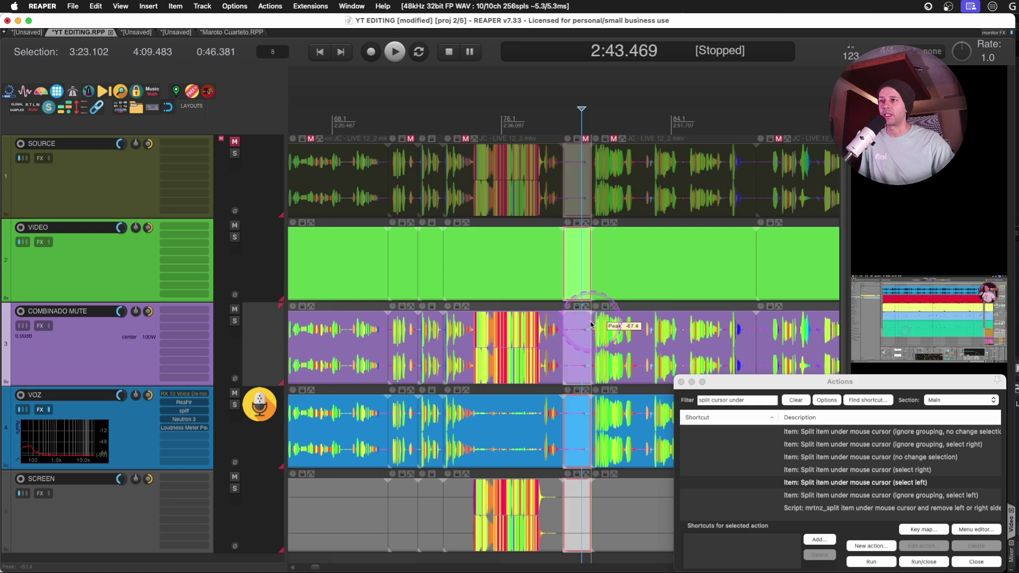
key("Delete")
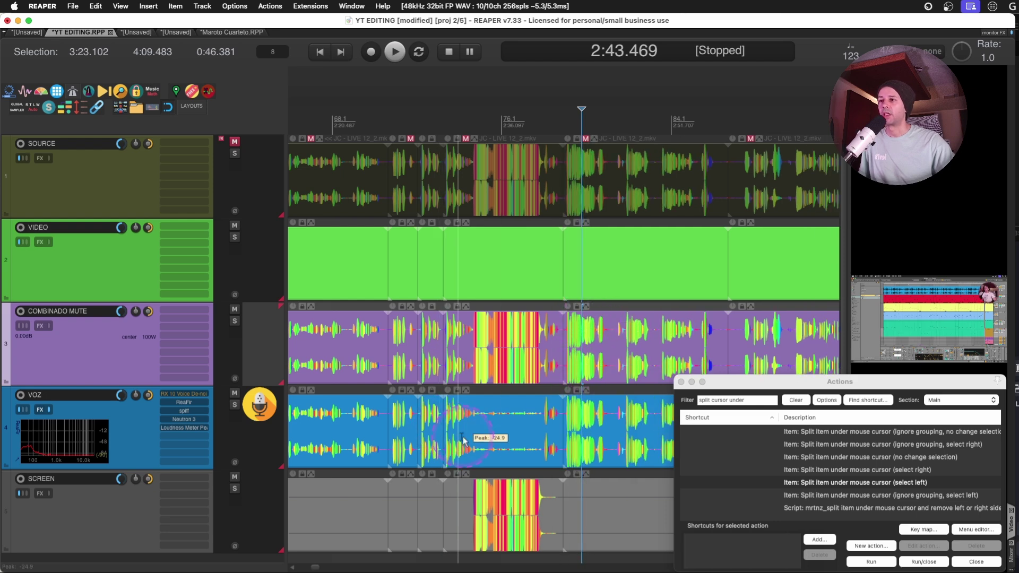
Switch to the Maroto Cuarteto project and set the time selection to the gap between the regions Thieves In The Temple and Nothing Personal.
left_click_drag(458, 174, 573, 473)
scroll(581, 467, "down", 8)
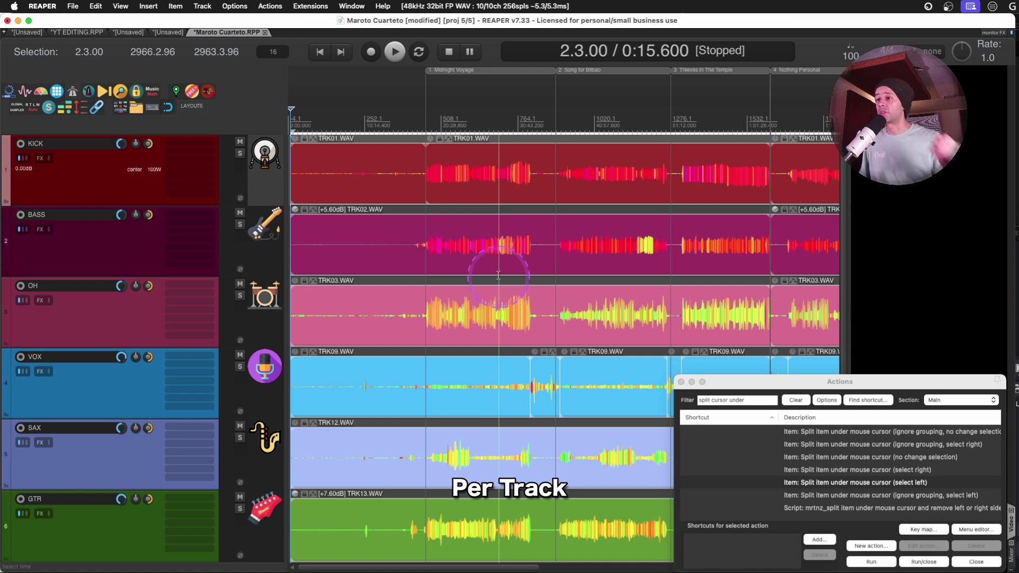
scroll(475, 271, "down", 4)
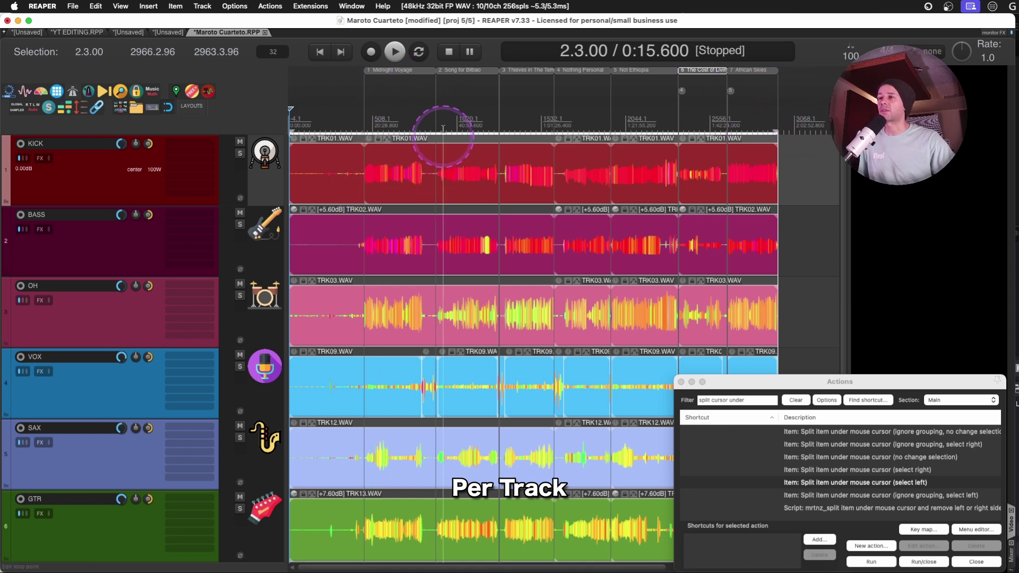
left_click_drag(545, 169, 563, 543)
left_click_drag(474, 169, 600, 525)
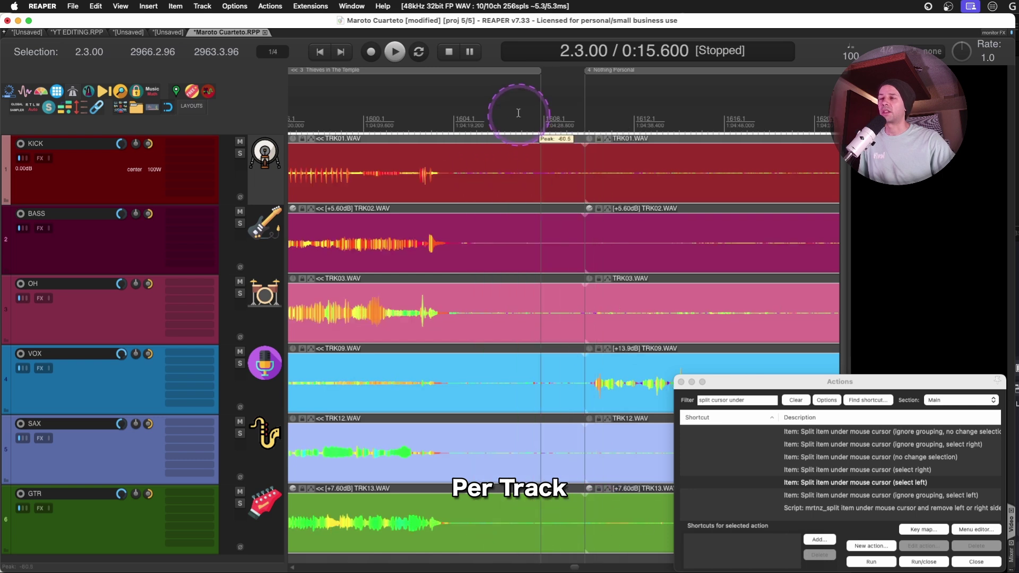
double_click(561, 111)
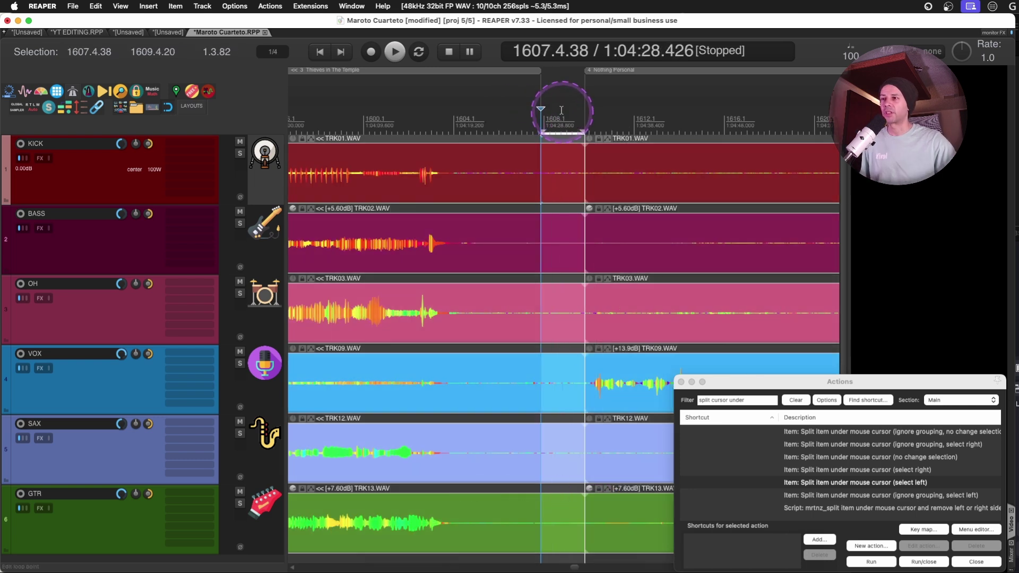
Split the items on all tracks at the time selection between the two regions, and undo the split.
key("shift+s")
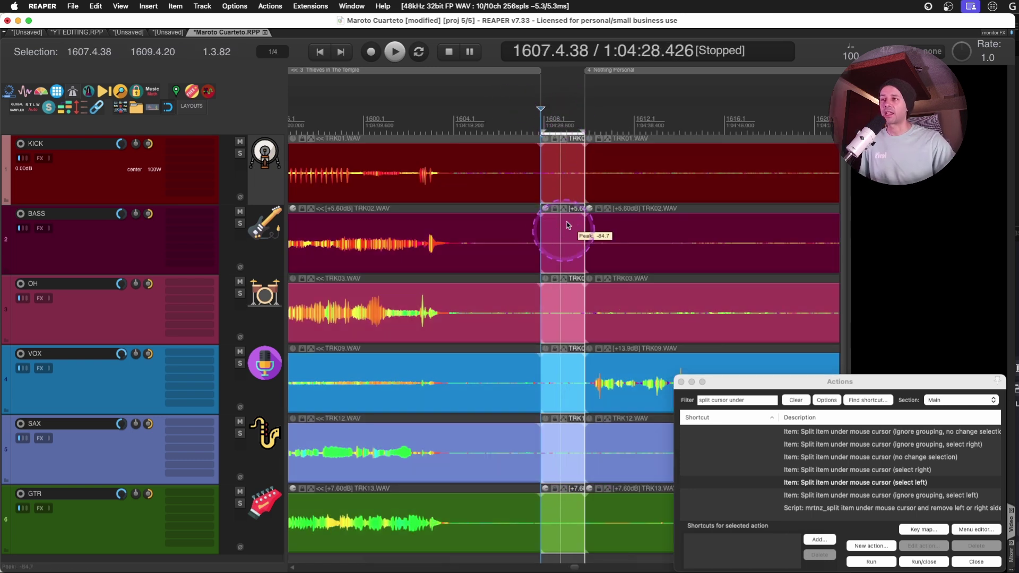
left_click(566, 464)
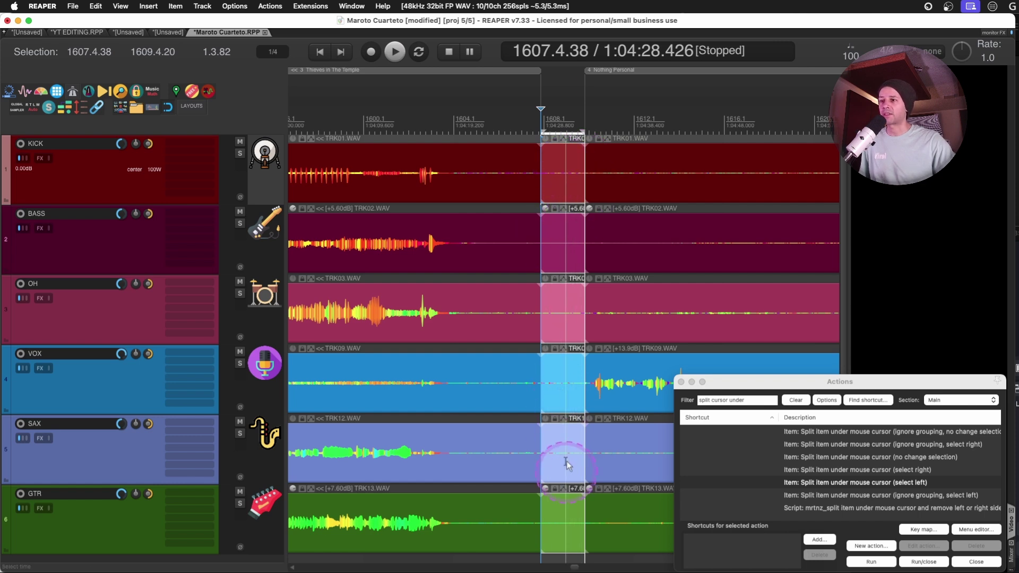
key("super+z")
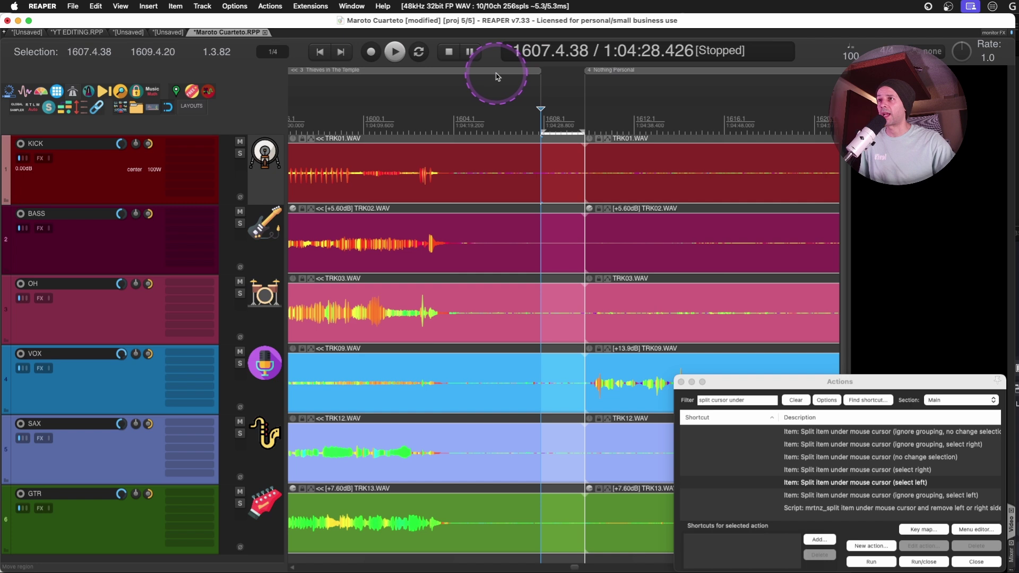
left_click(518, 234)
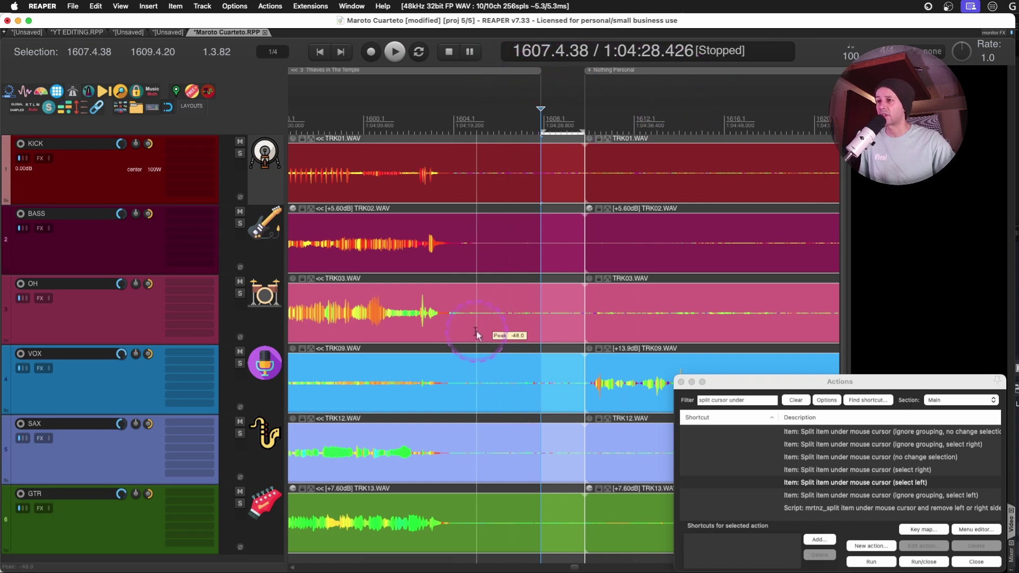
left_click(587, 383)
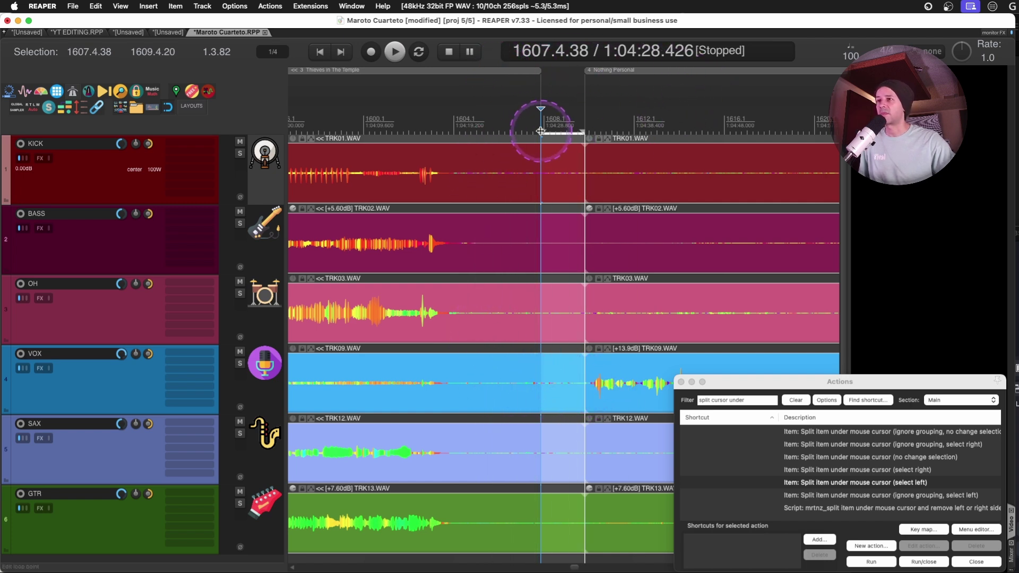
Play the recording briefly from 1606.3.17, just before the gap between the two regions.
left_click(509, 124)
key("space")
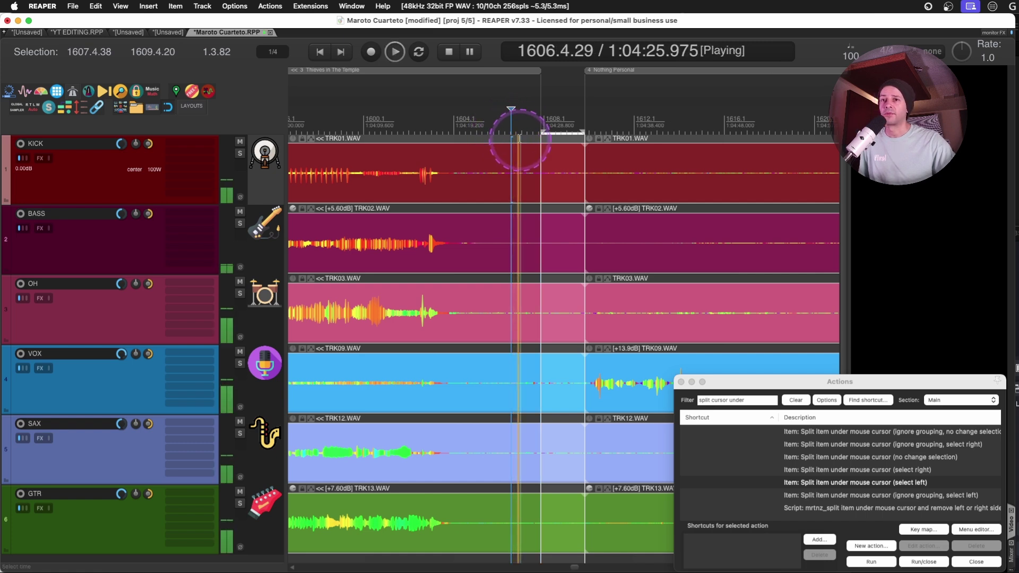
key("space")
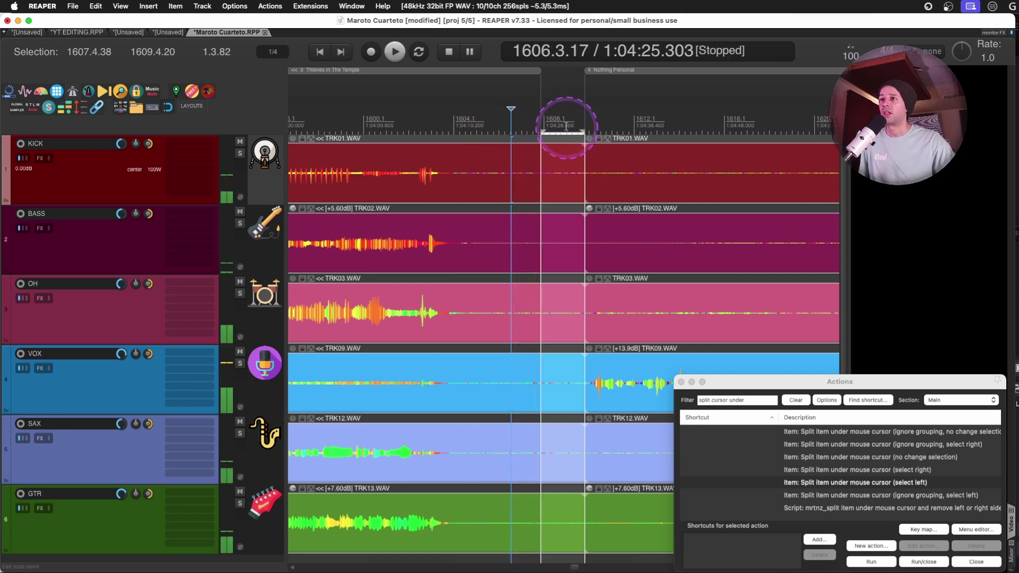
Reselect the gap between the two regions, split all tracks there, and look up the action "Item: Split items at time selection or razor edit".
left_click(566, 125)
double_click(566, 122)
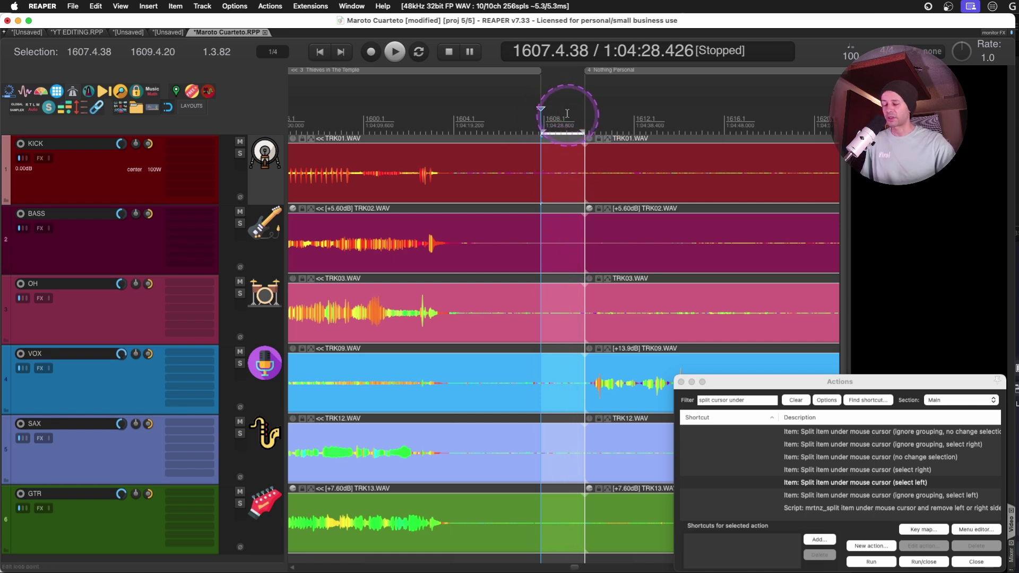
key("s")
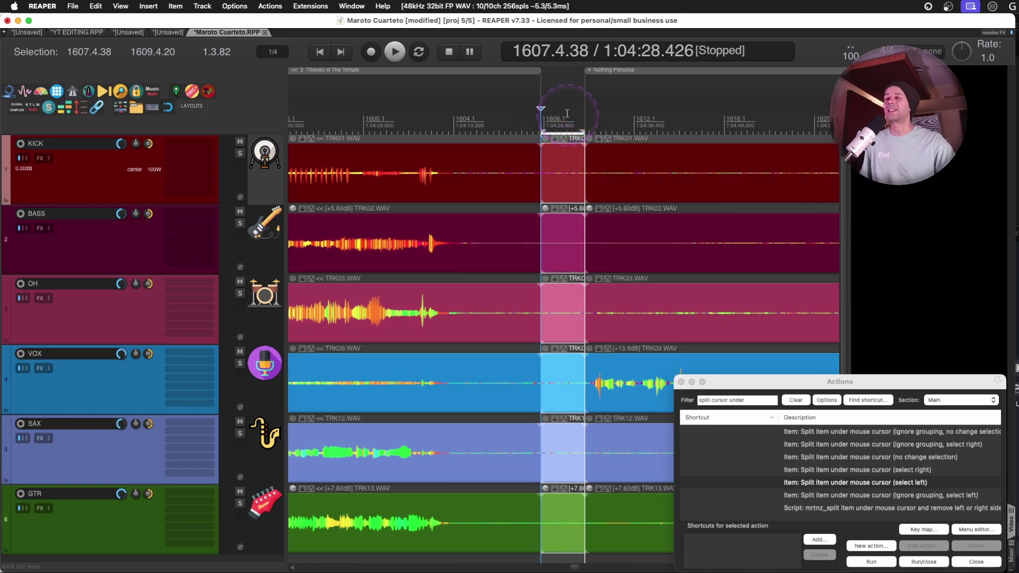
left_click(868, 400)
key("shift+e")
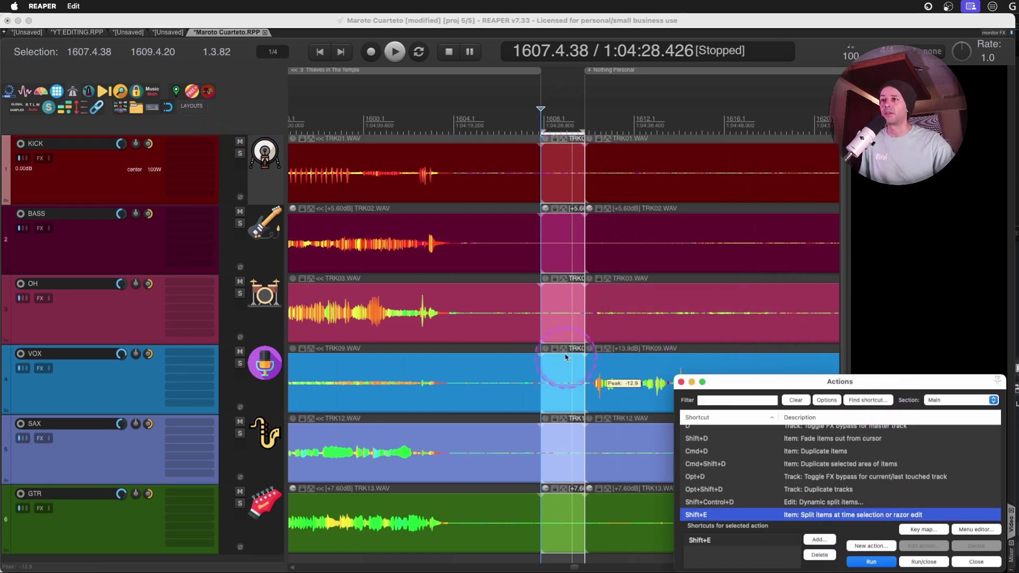
Ripple-delete the split section between Thieves In The Temple and Nothing Personal on every track, and select all items.
left_click(560, 204)
key("Delete")
key("super+z")
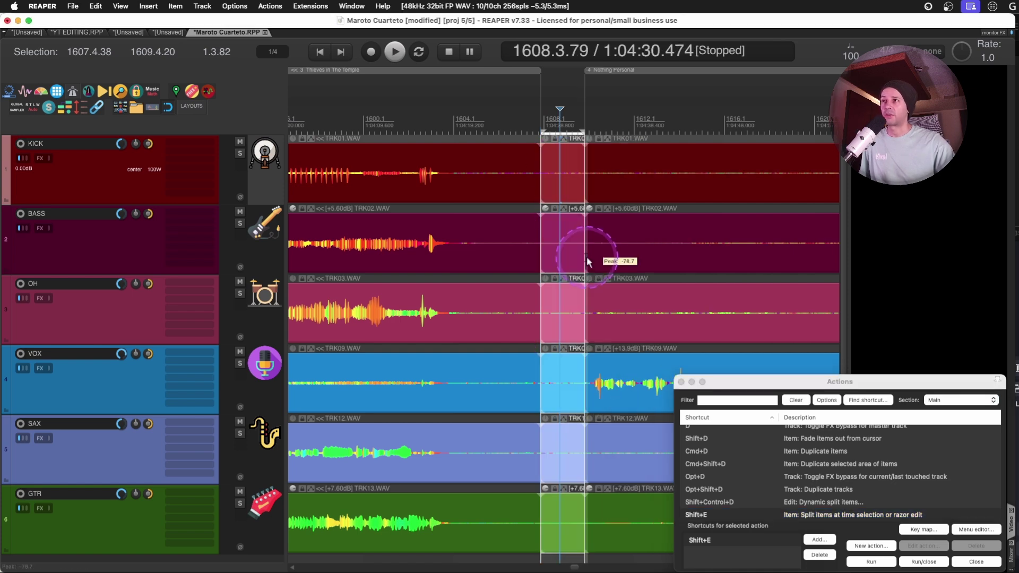
key("z")
key("Delete")
key("super+a")
key("z")
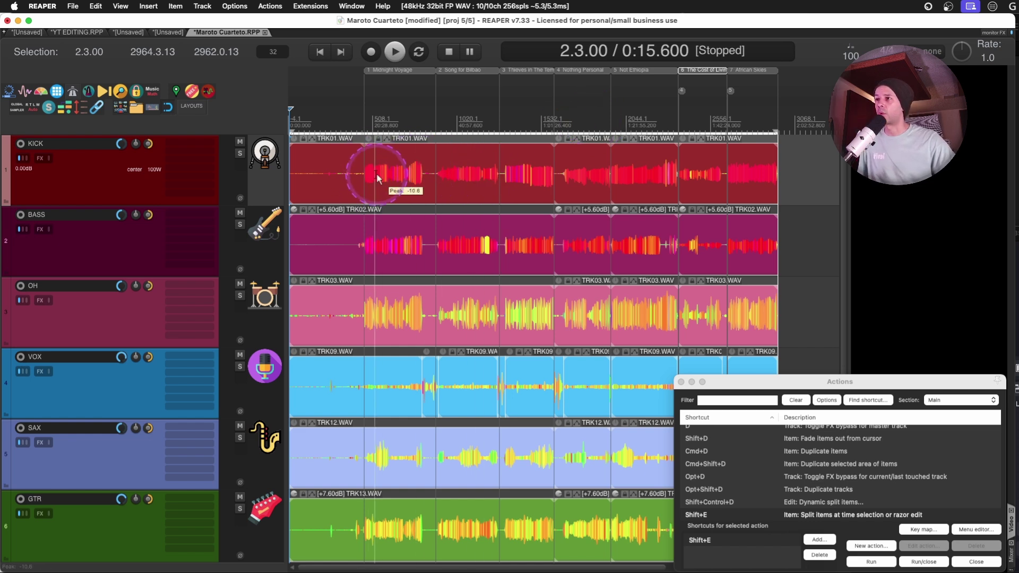
Set the time selection from -4.1.00 to 456.2.23, before Midnight Voyage, split all tracks there, and ripple-delete that opening section.
left_click_drag(386, 173, 323, 533)
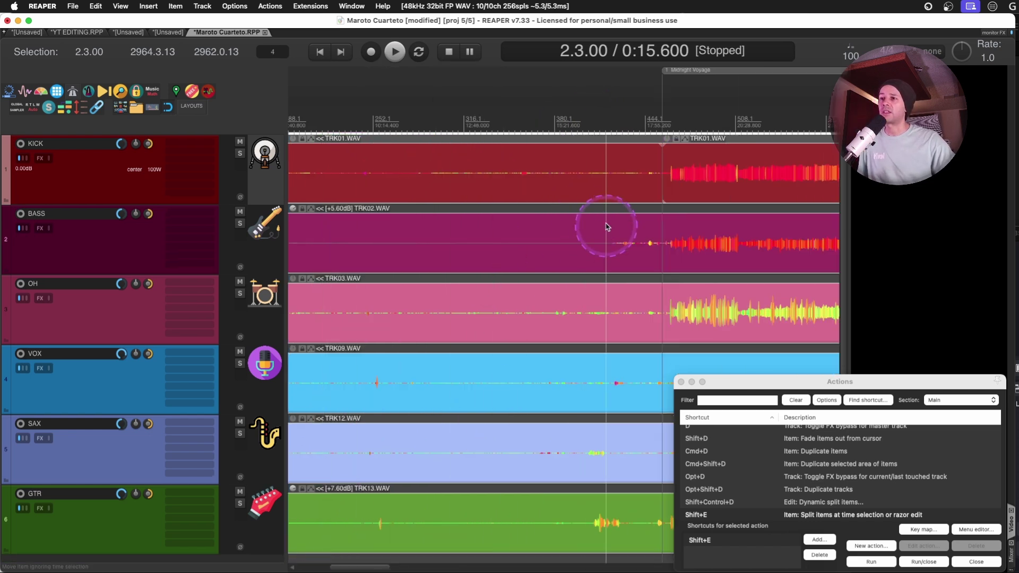
left_click(554, 115)
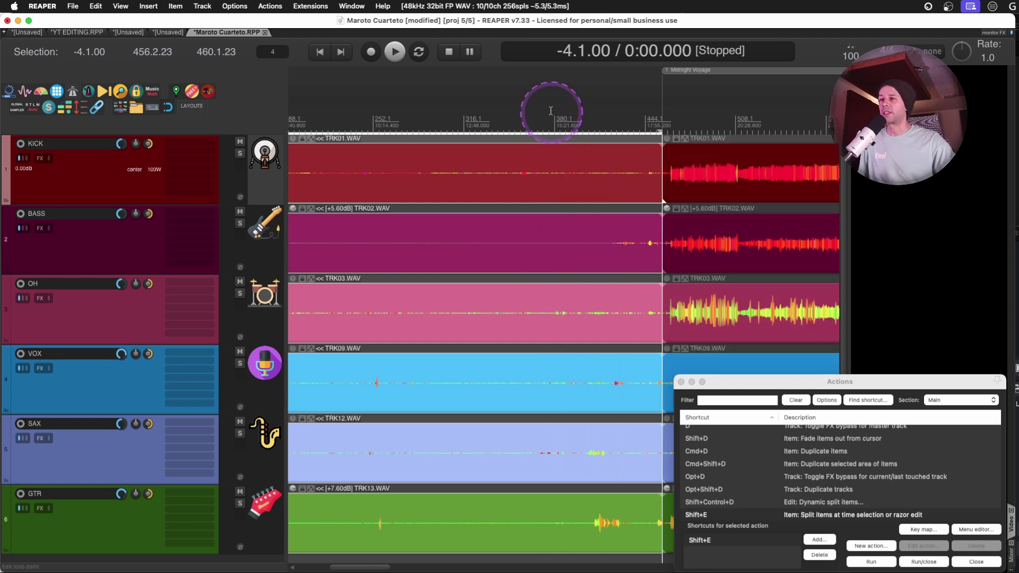
key("super+Page_Down")
double_click(402, 120)
double_click(327, 123)
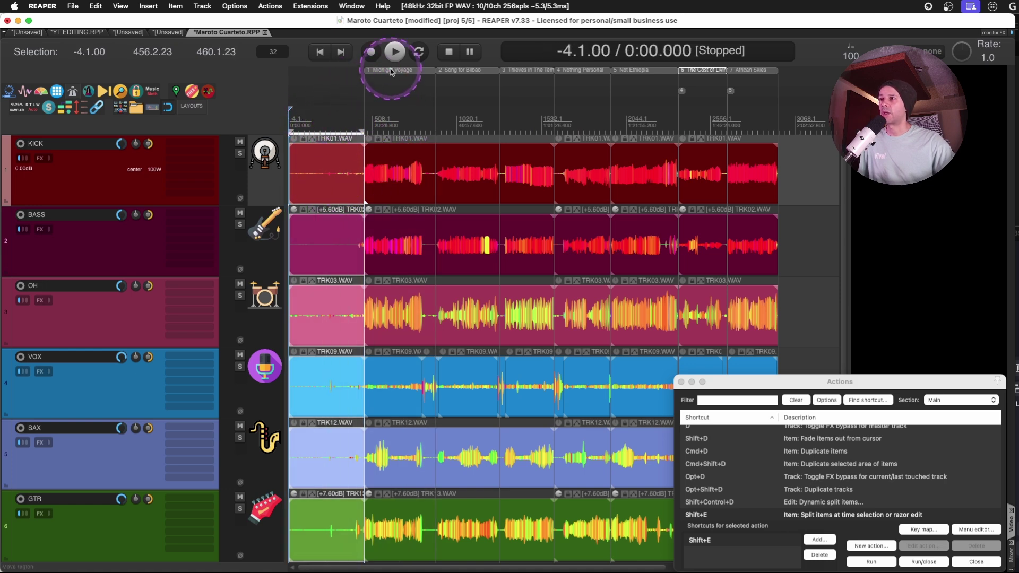
key("Delete")
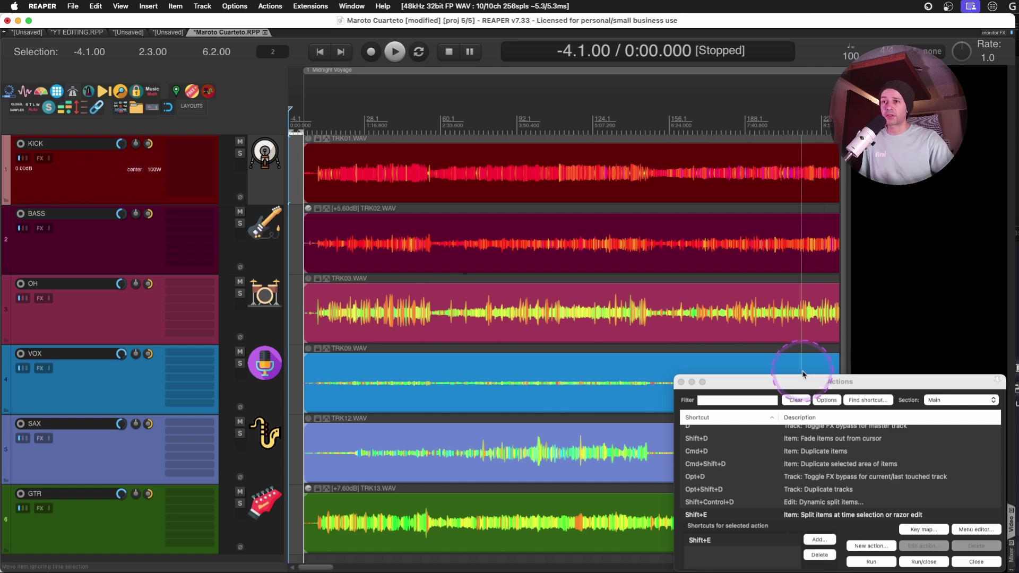
Look up the action "Insert new MIDI item...", and ripple-delete the MIDI items ahead of Midnight Voyage on the KICK track.
left_click(876, 399)
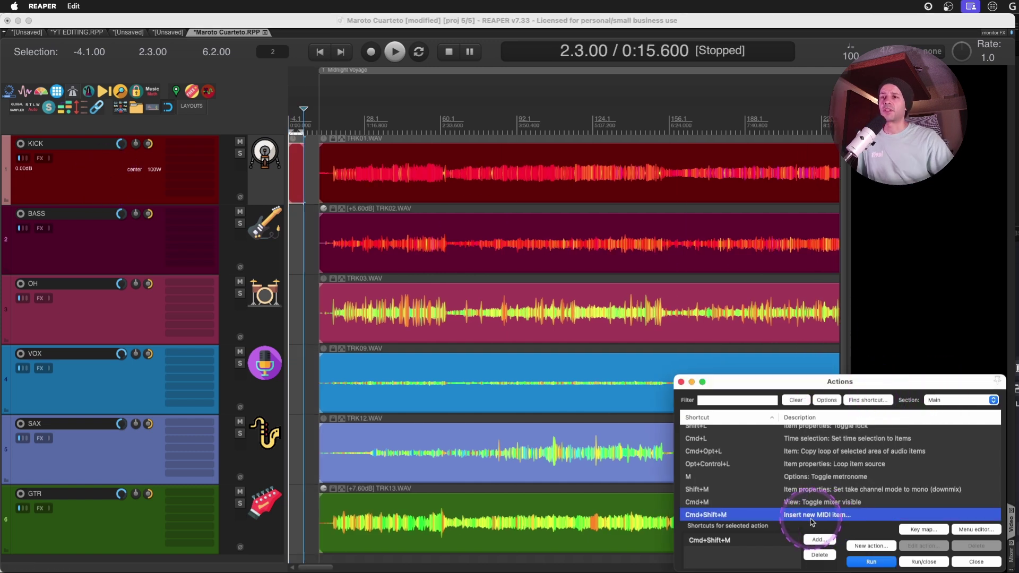
left_click_drag(302, 156, 311, 156)
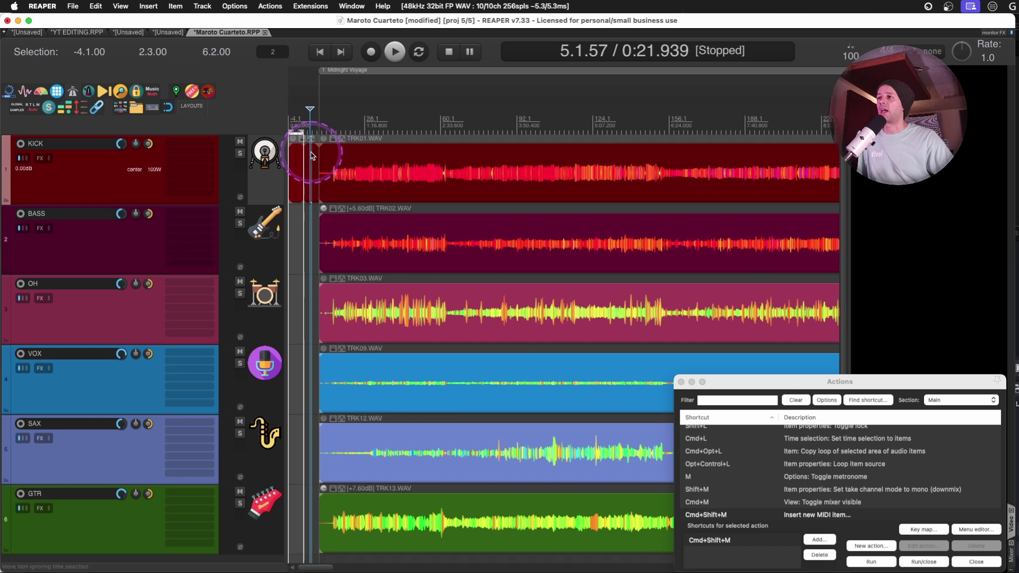
left_click(313, 156)
key("Delete")
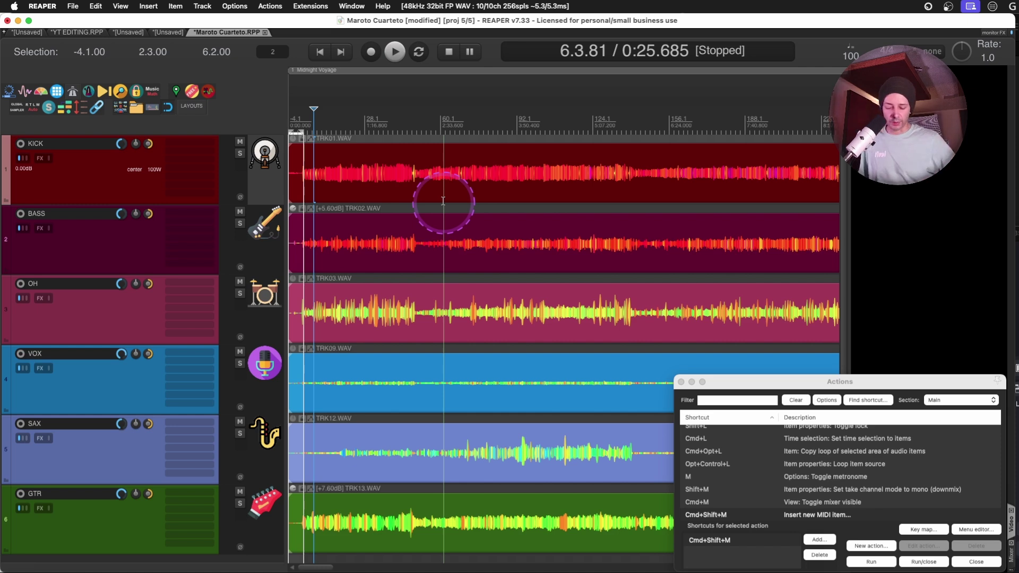
Review the project start time and start measure in the project settings, leaving without changes.
key("alt+Return")
left_click(498, 204)
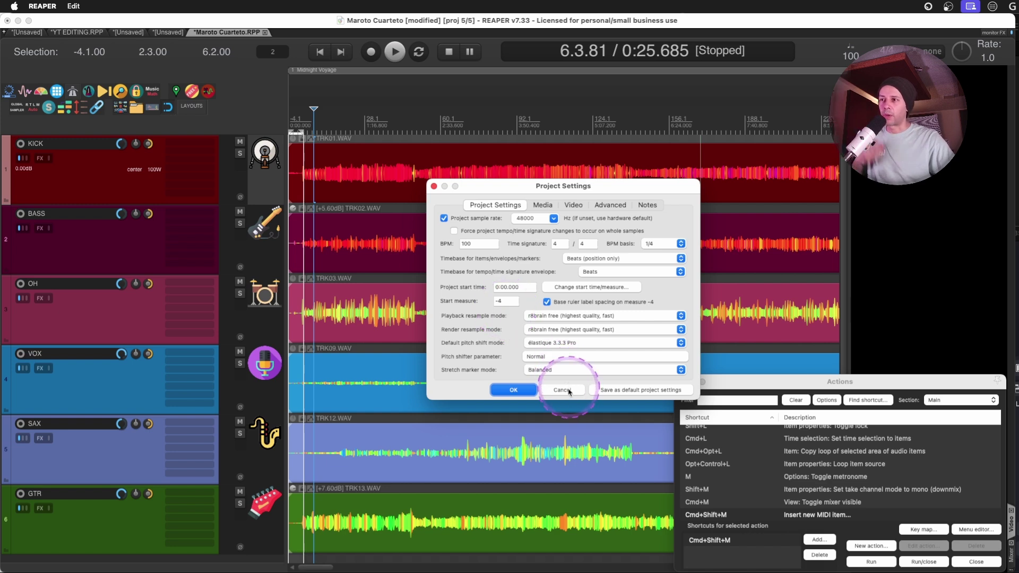
left_click(562, 389)
Place the edit cursor at measure 1.1.00 and set the time selection from 1.1.00 to 19.1.00.
scroll(356, 169, "up", 6)
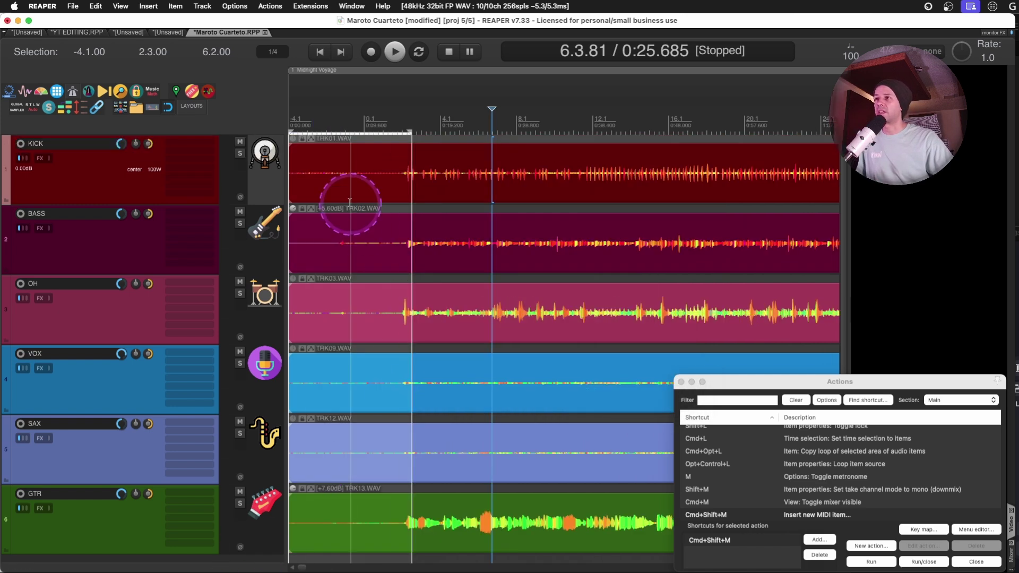
left_click(363, 119)
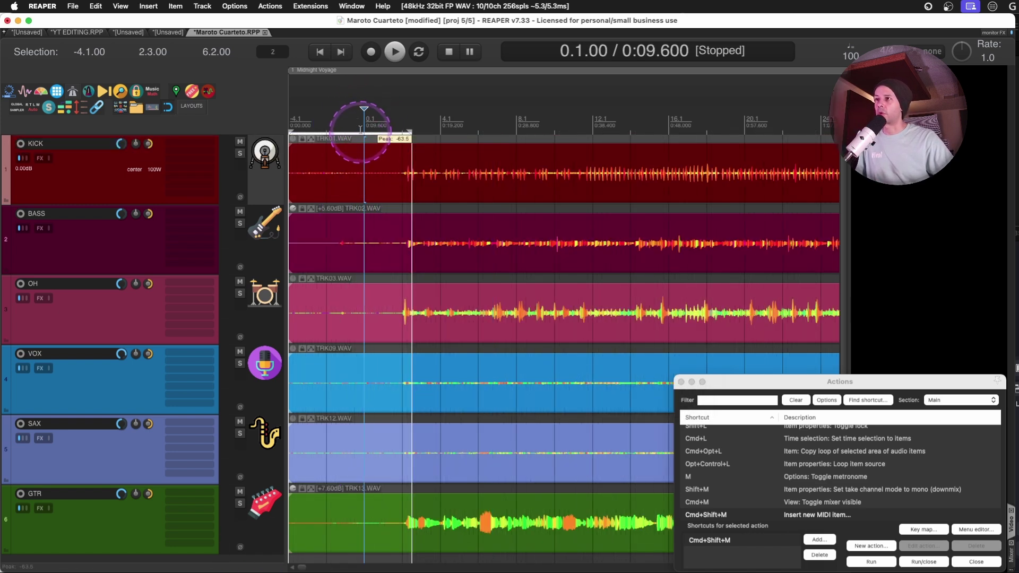
left_click(390, 119)
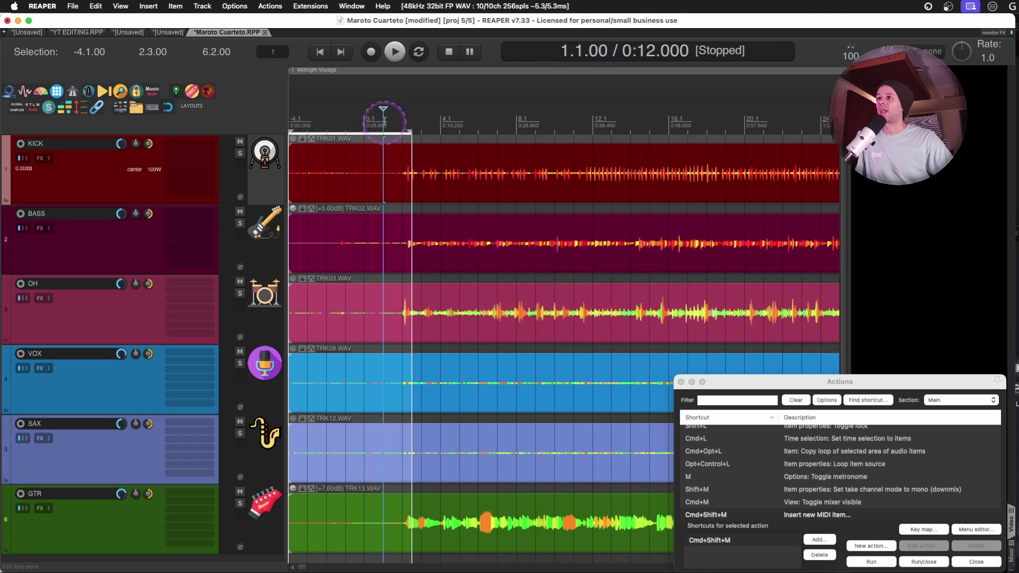
left_click_drag(385, 121, 724, 123)
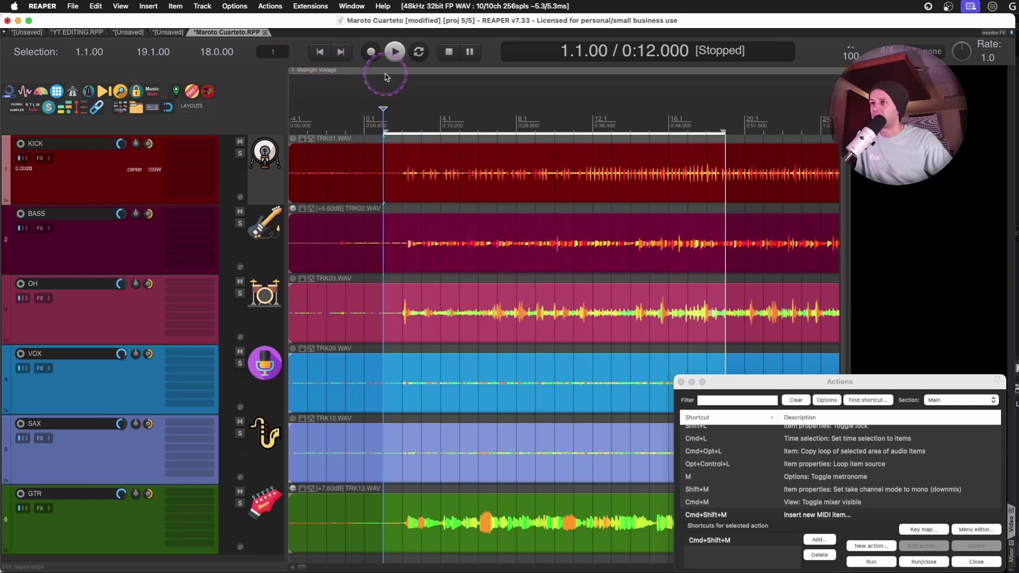
Set the time selection over the whole concert from -4.1.00 to 2504.1.88 and inspect the Nothing Personal region and its items.
left_click_drag(291, 70, 395, 75)
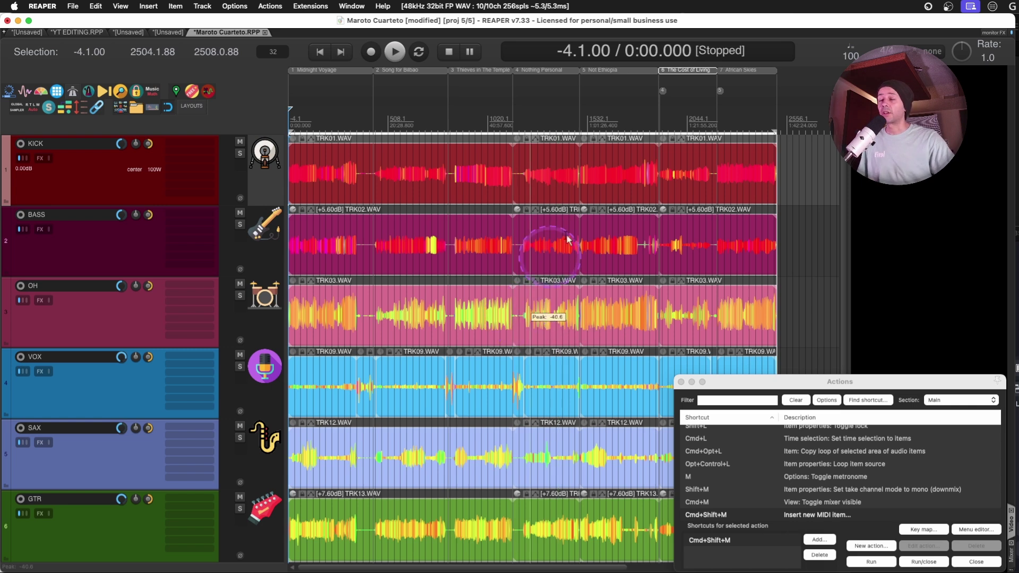
left_click(544, 121)
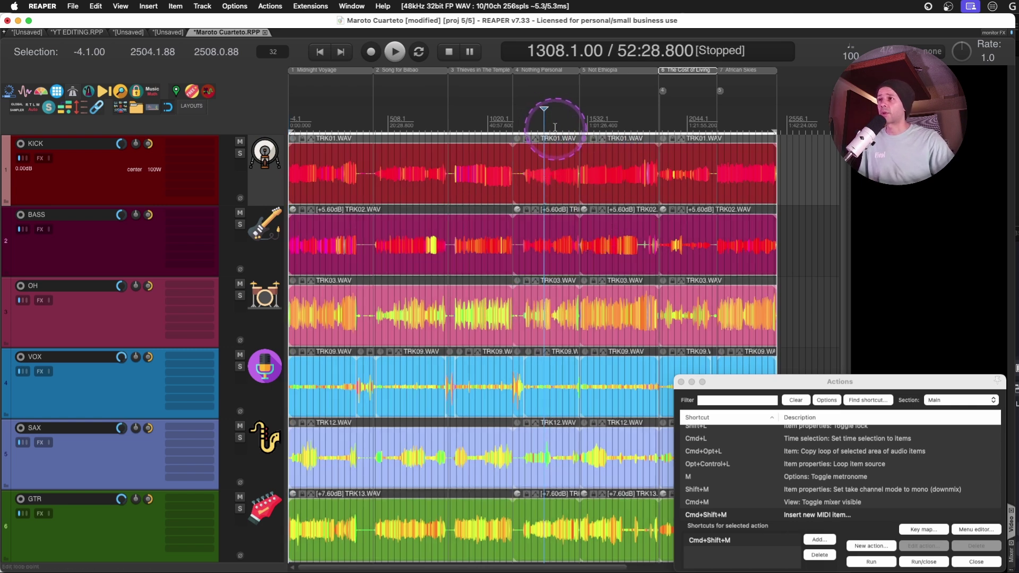
left_click(552, 123)
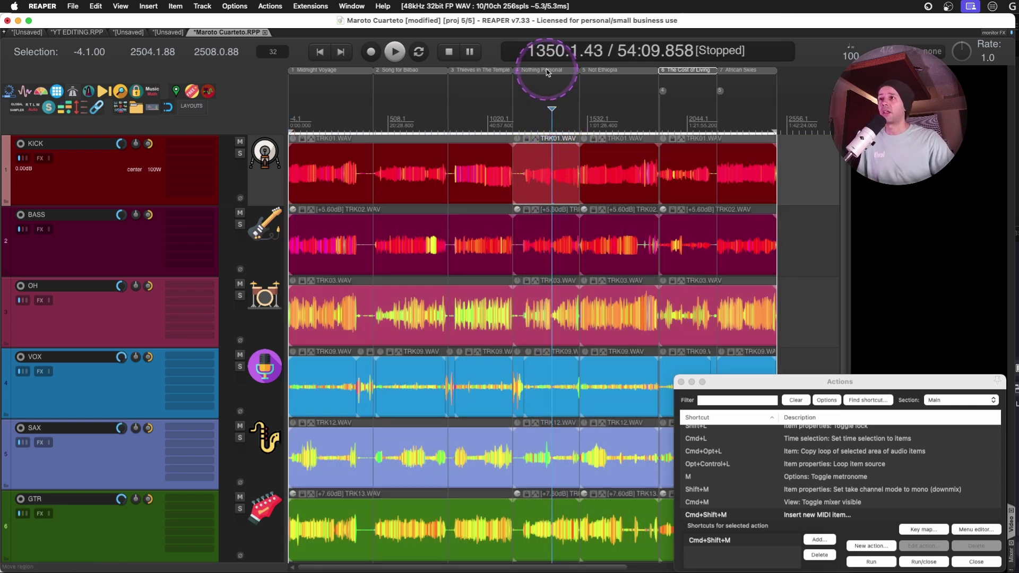
left_click_drag(573, 72, 589, 127)
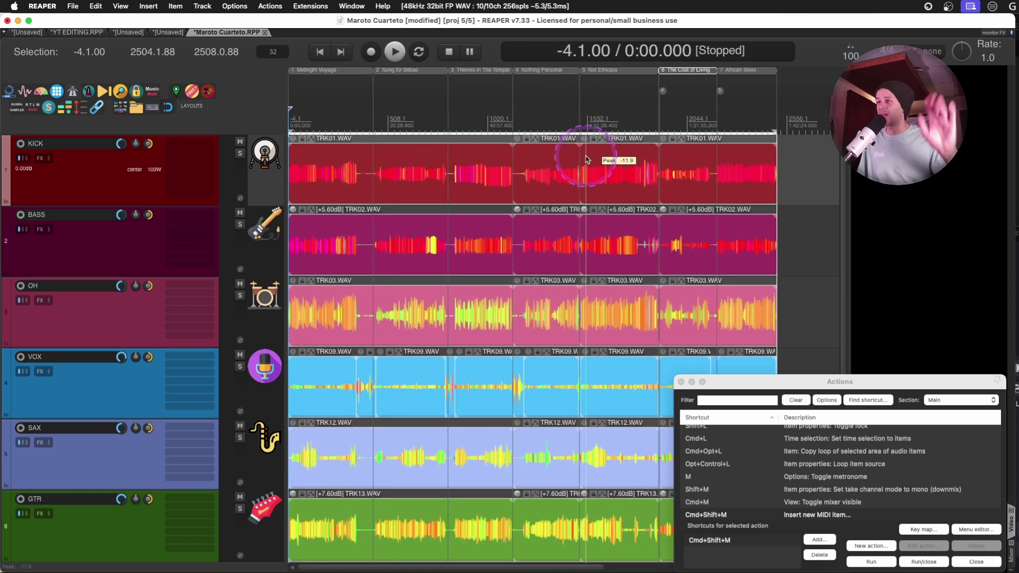
In the unsaved project with one MIDI and one audio track, enable per-track ripple editing and look up "Set ripple editing per-track".
left_click(128, 32)
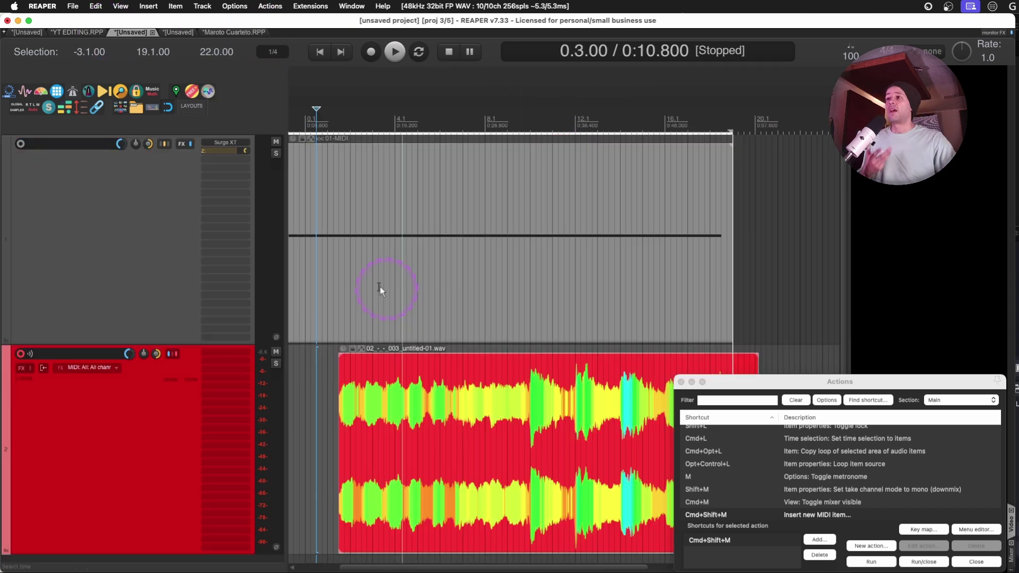
left_click(208, 91)
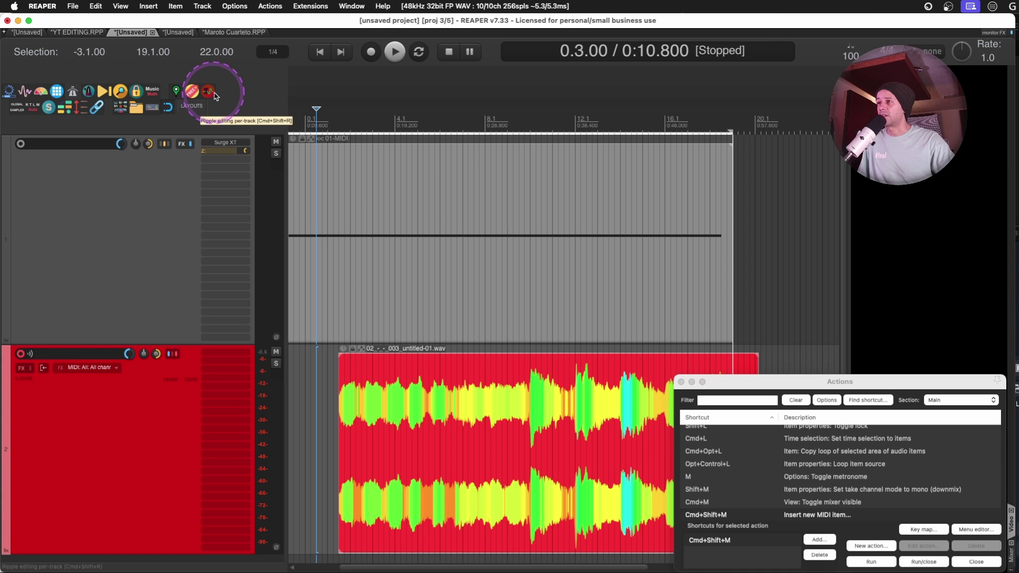
left_click(737, 400)
type("ripple editing per")
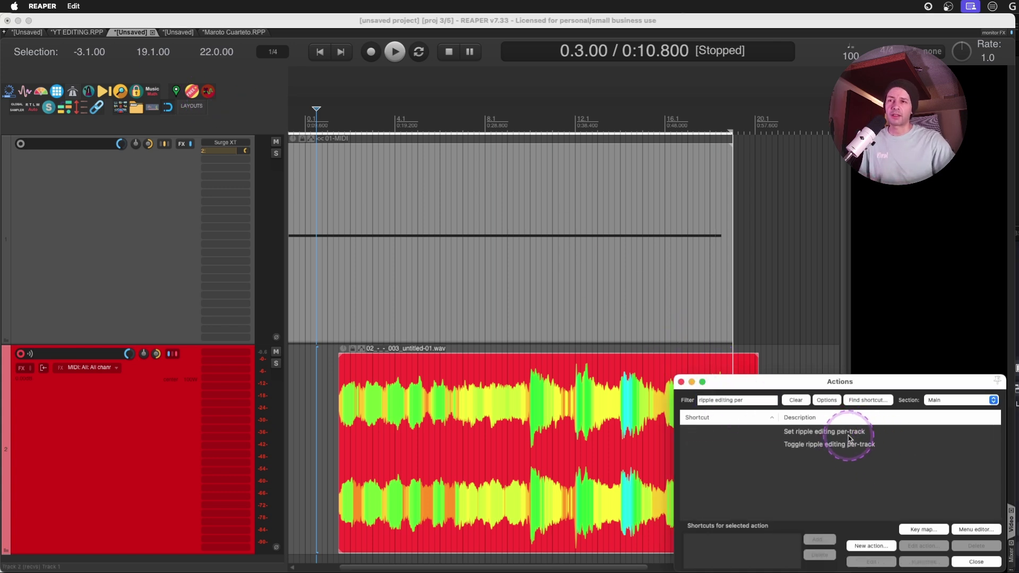
left_click(849, 432)
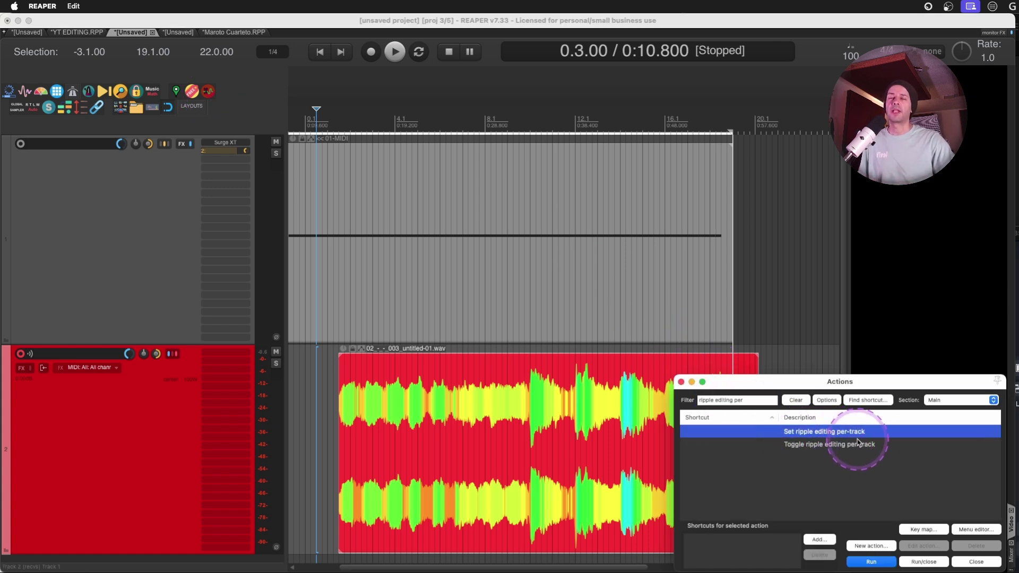
Split a middle section out of the first track's MIDI item, ripple-delete it on that track only, and undo the deletion.
left_click(354, 186)
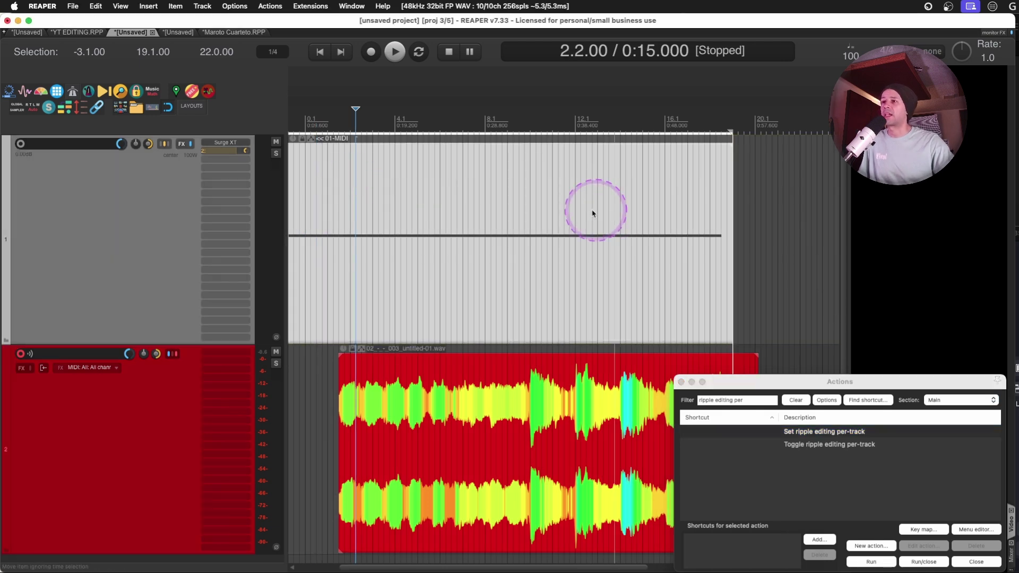
left_click_drag(339, 159, 462, 174)
left_click(380, 166)
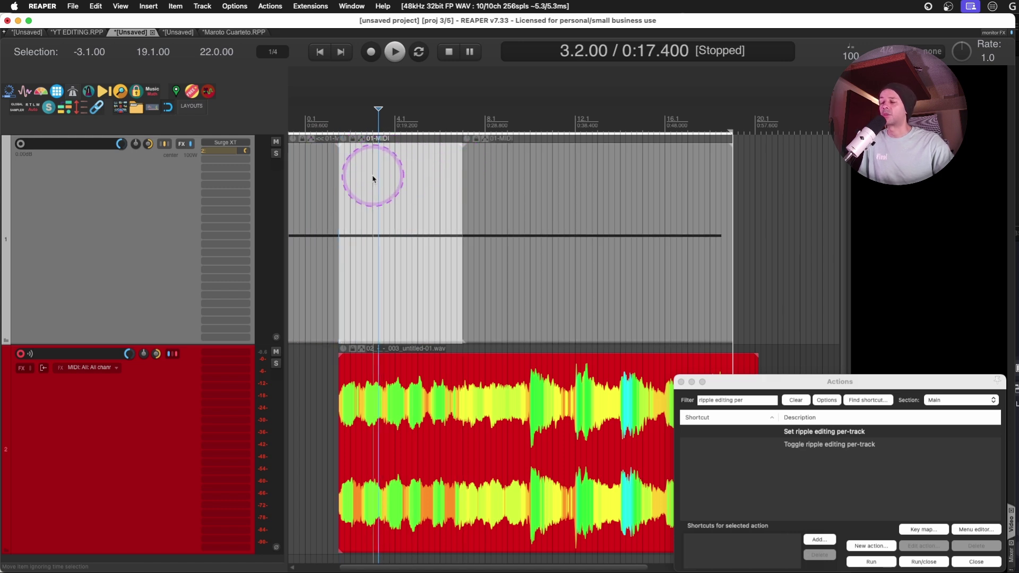
key("Delete")
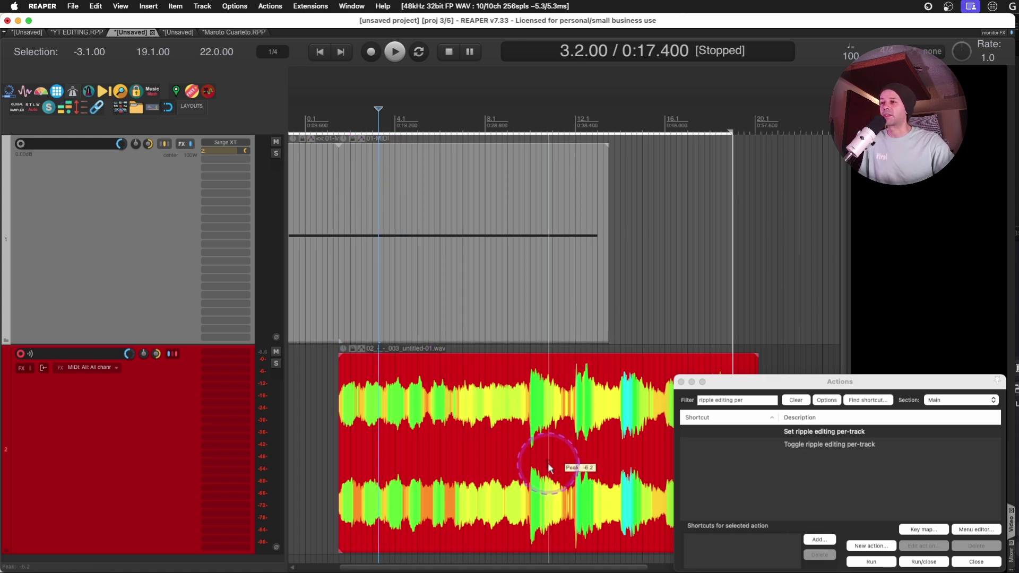
key("super+z")
key("super+z")
key("super+z")
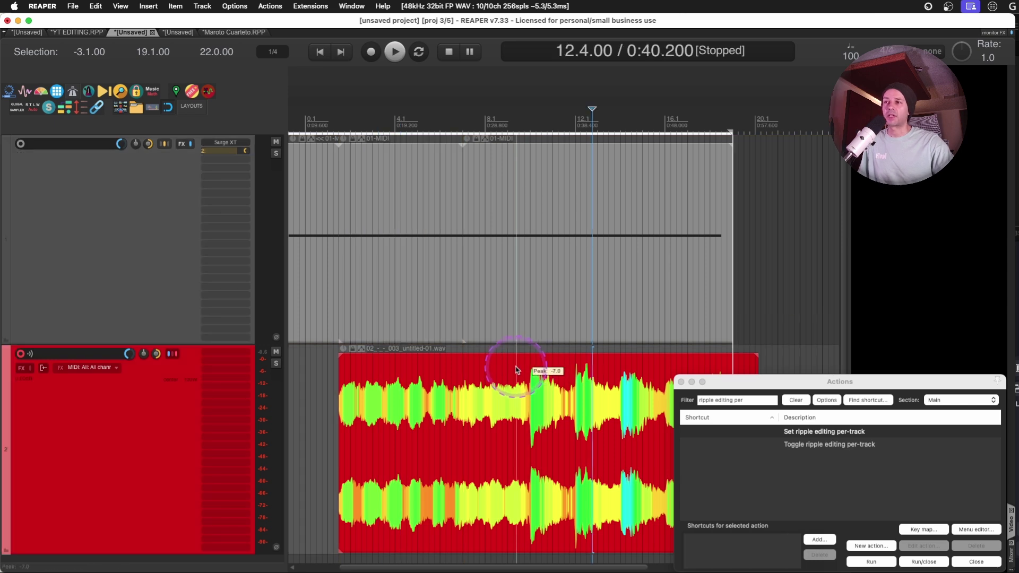
Split a middle section out of the second track's audio item, ripple-delete it per track, and undo the edits.
key("s")
key("s")
left_click(557, 377)
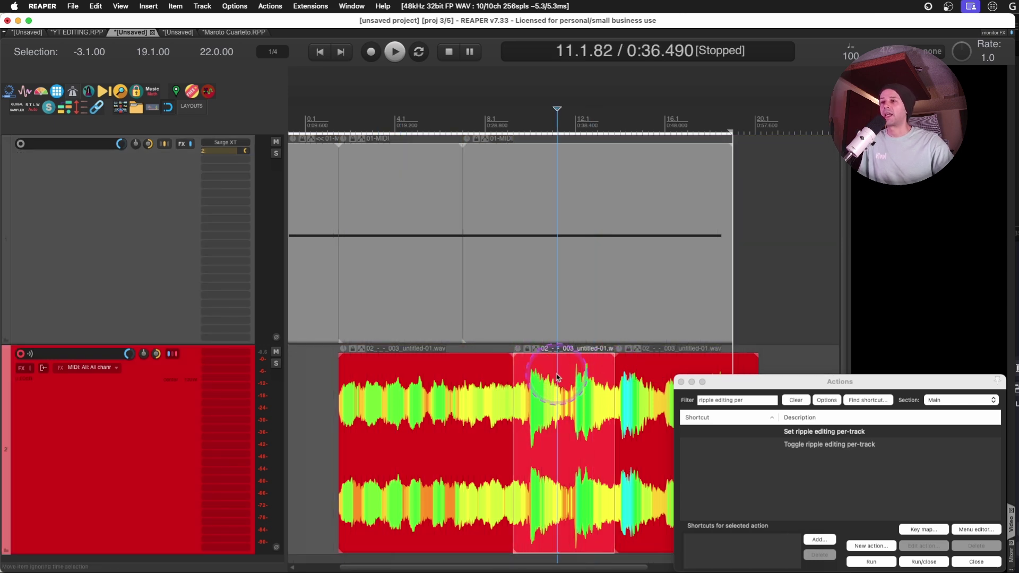
key("Delete")
key("super+z")
key("super+z")
key("super+z")
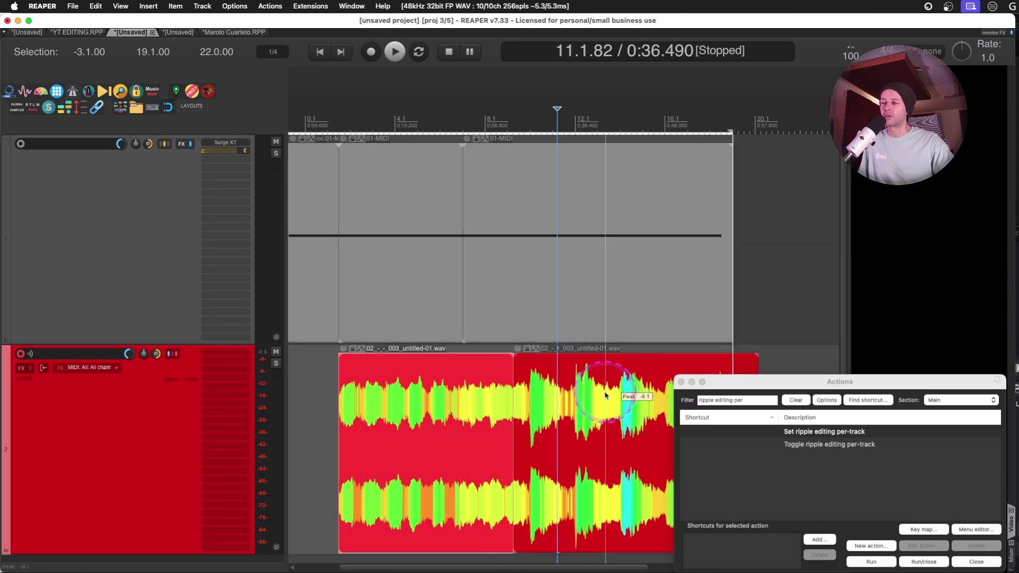
Look up the "ripple editing all" actions for rippling edits across all tracks.
double_click(743, 400)
type("all")
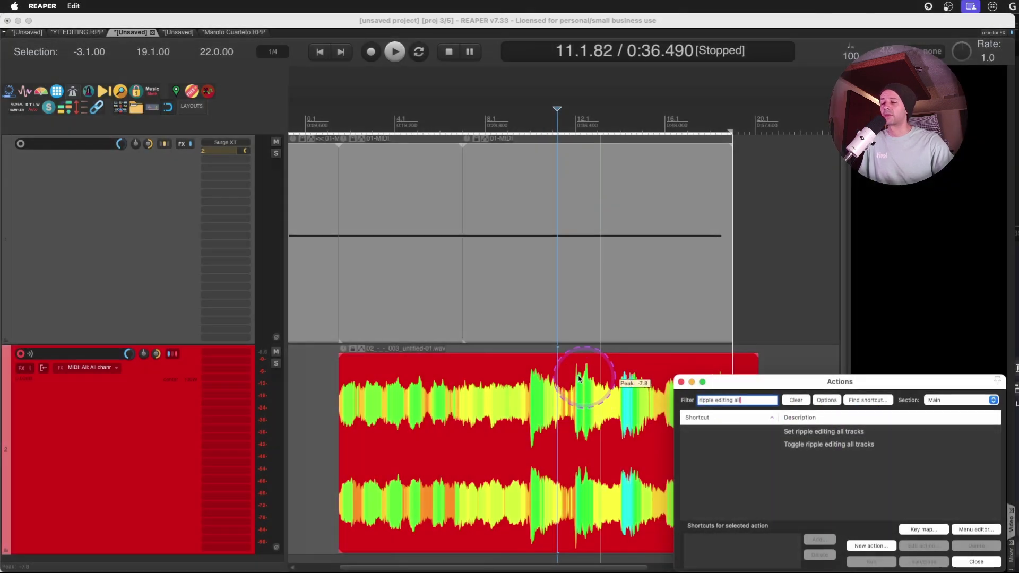
left_click(545, 376)
left_click(522, 375)
key("super+z")
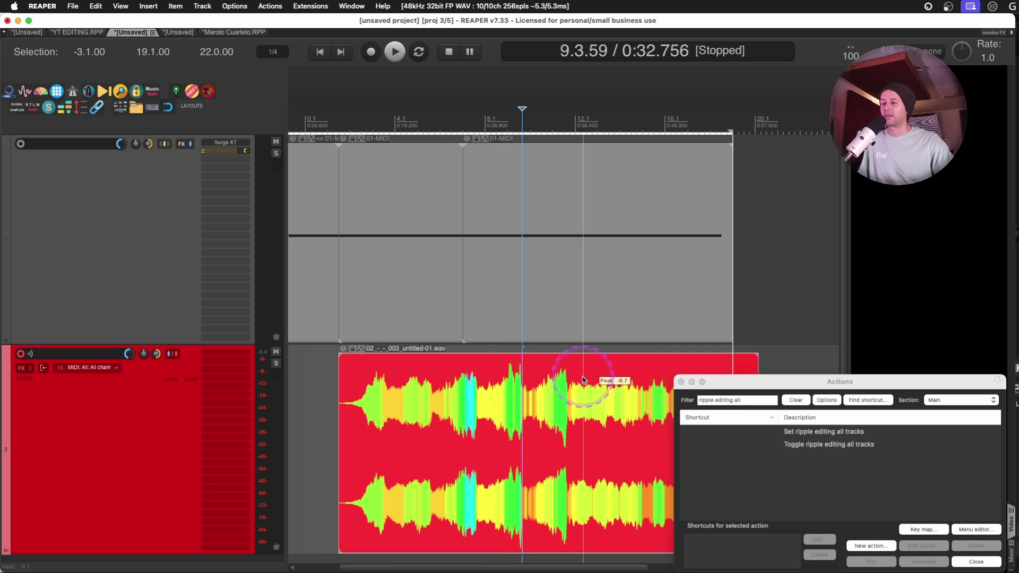
key("super+shift+z")
Split a section out of the audio item, ripple-delete it across all tracks, and undo the edits.
key("s")
key("s")
left_click(530, 406)
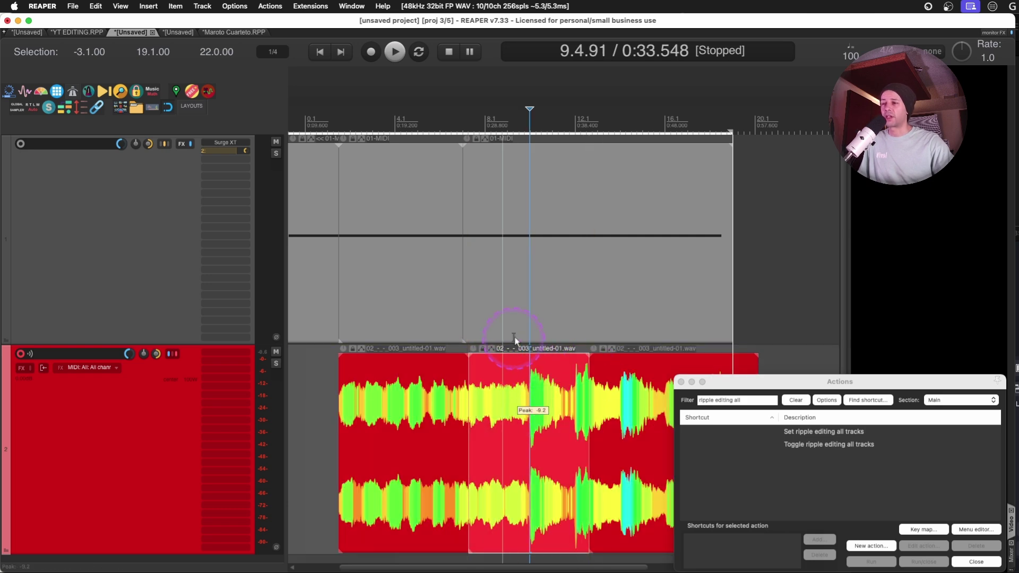
key("Delete")
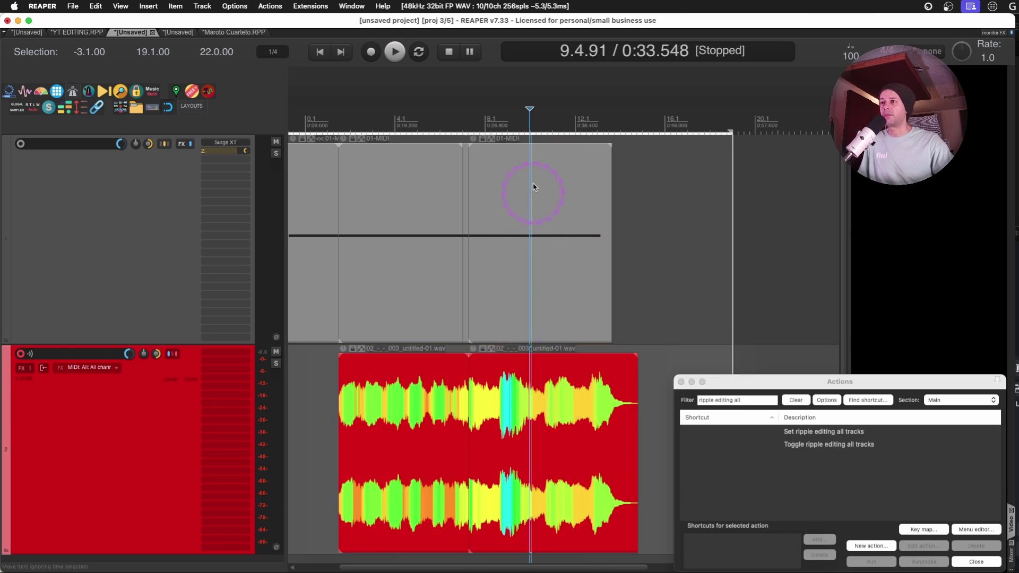
key("super+z")
key("super+z")
key("super+z")
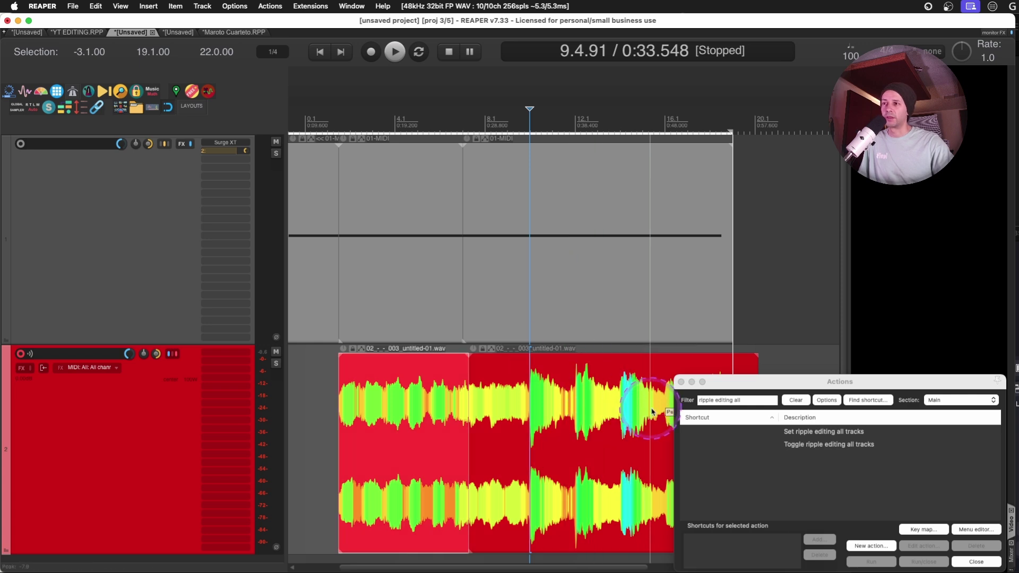
Look up the "ripple per" actions and restore the split MIDI on the first track to a single glued item.
left_click(750, 402)
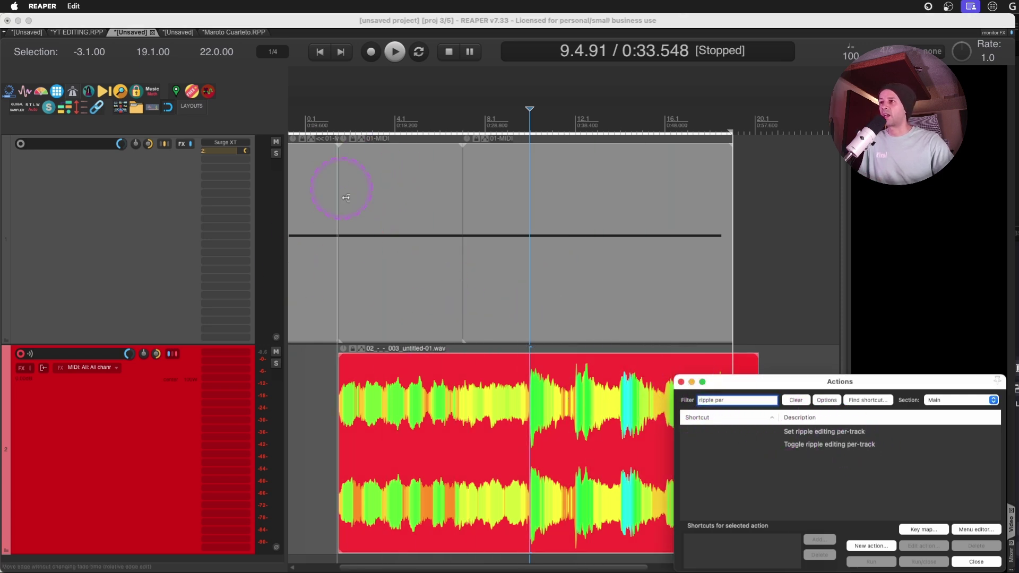
left_click(439, 191)
left_click(321, 207)
left_click(573, 222, "shift")
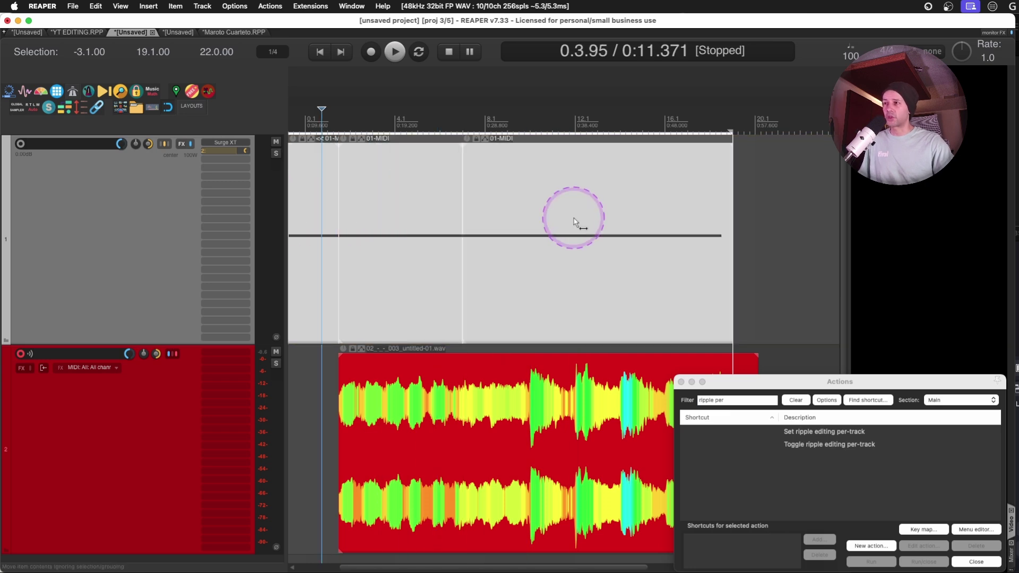
key("super+z")
key("super+z")
key("super+z")
key("super+z")
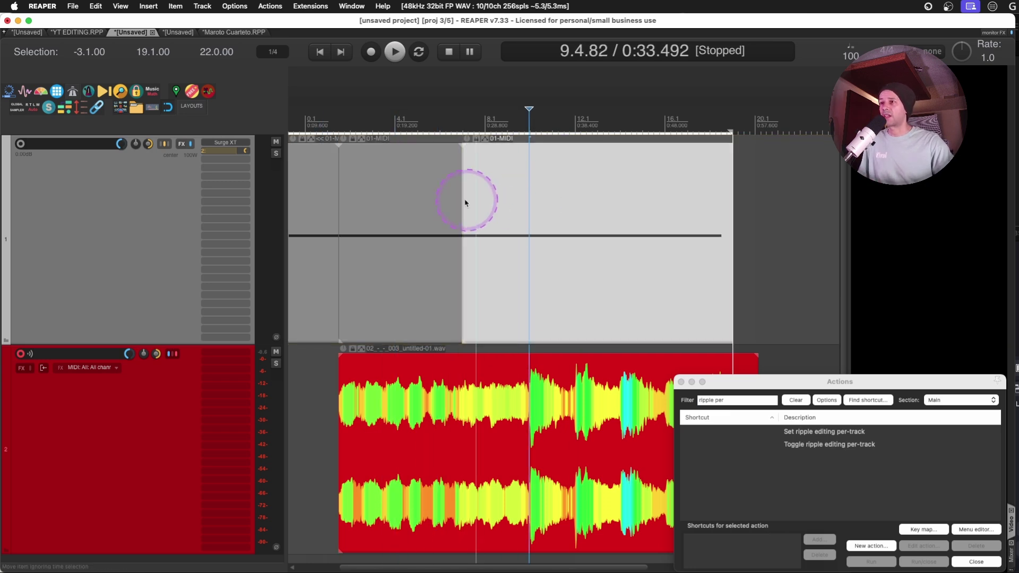
scroll(491, 263, "left", 3)
scroll(494, 322, "up", 3)
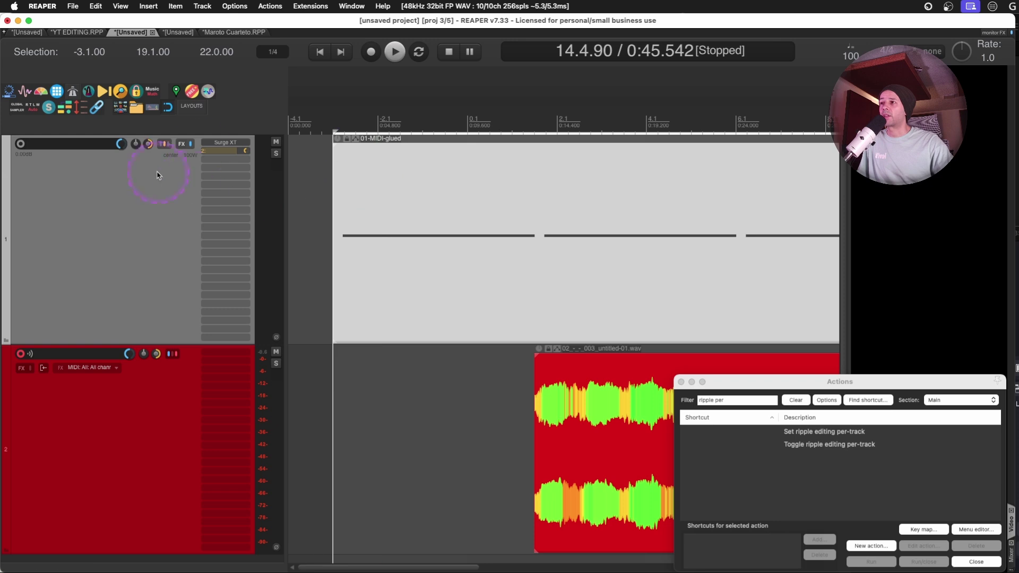
Examine the Surge XT instrument and its Alarm patch on the first track, and close its window.
left_click(216, 144)
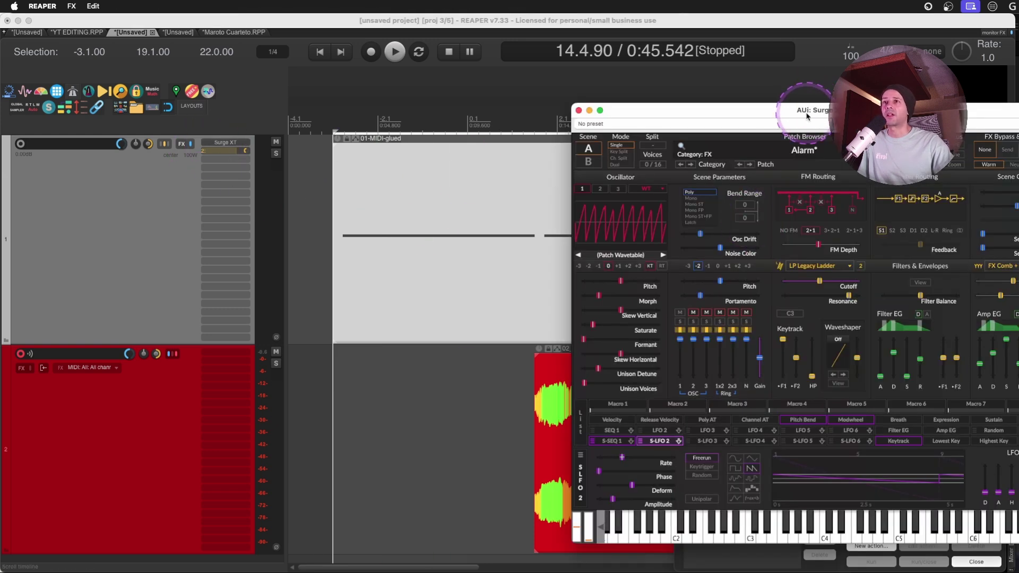
left_click_drag(809, 130, 351, 88)
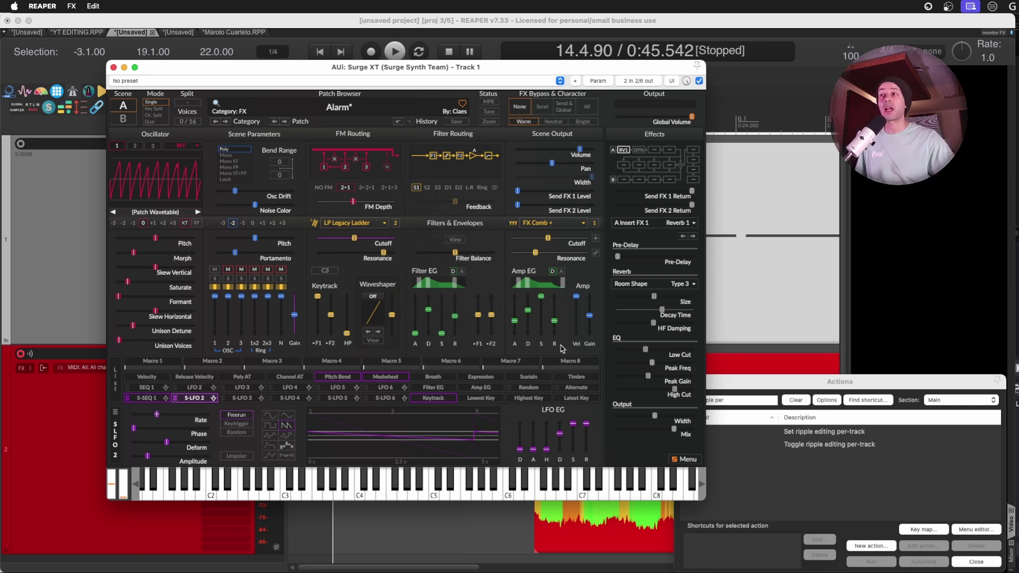
left_click(114, 68)
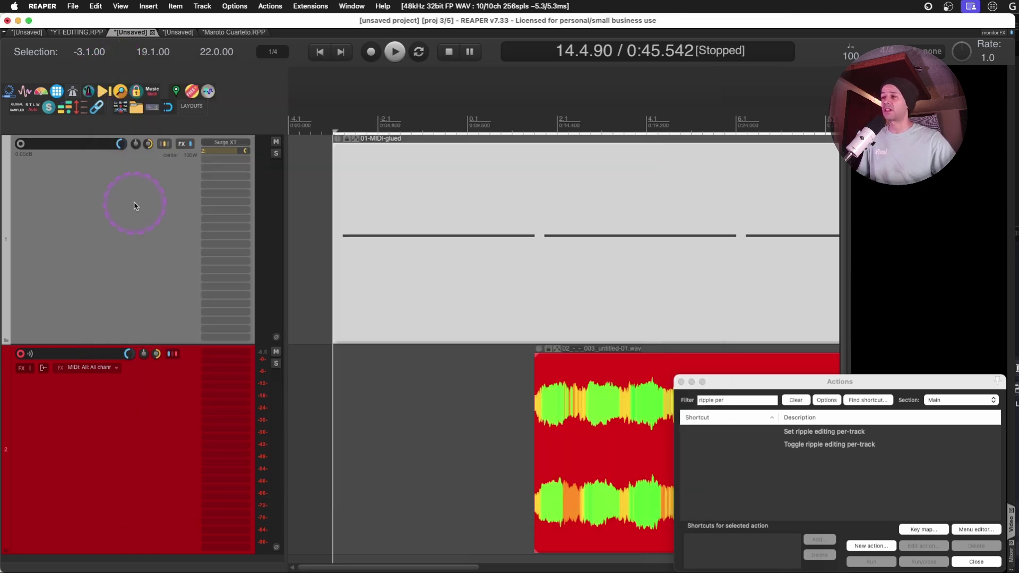
Insert a new track below the synth track and set its recording mode to "Record: output (mono)".
key("super+t")
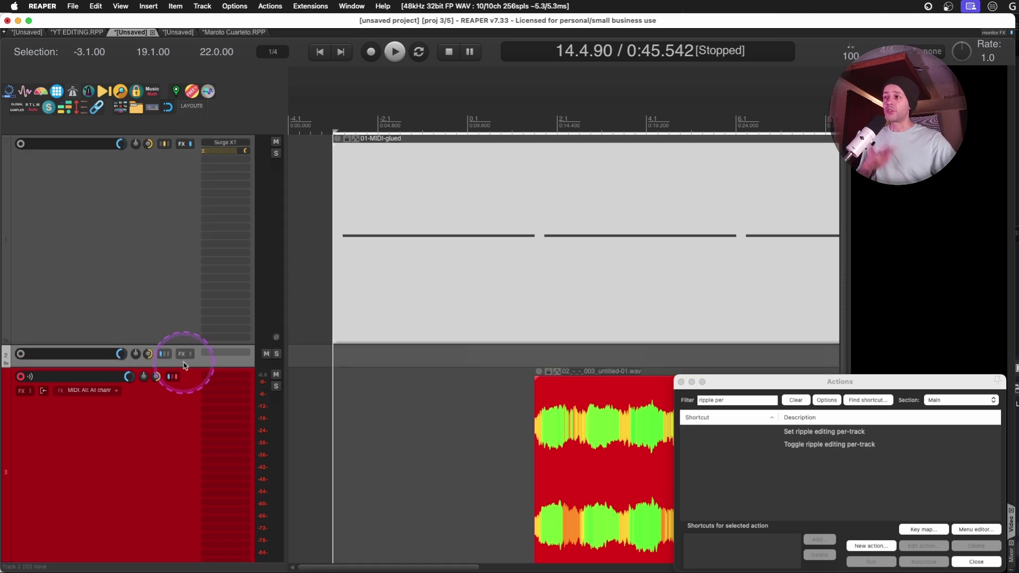
right_click(21, 353)
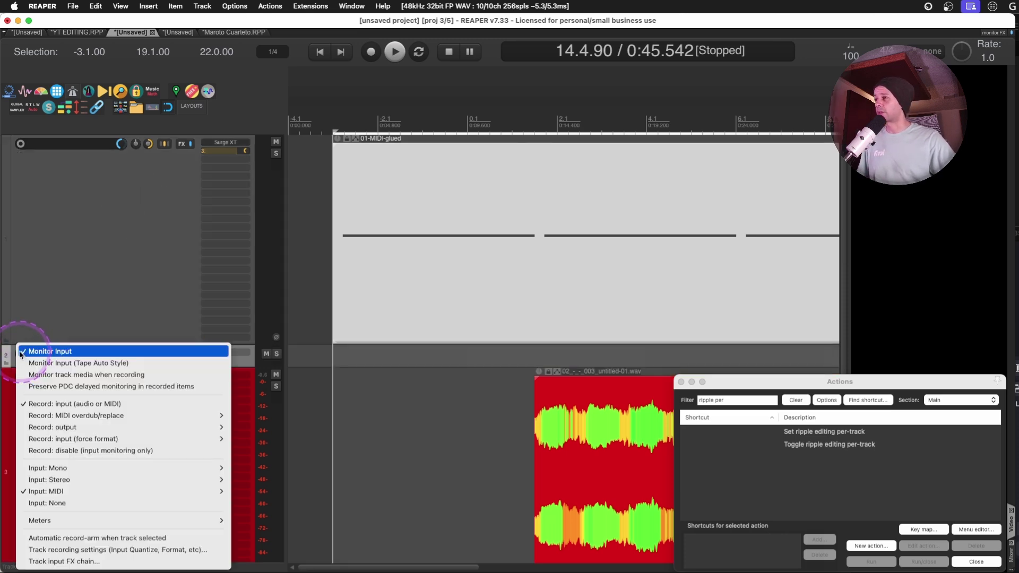
mouse_move(59, 427)
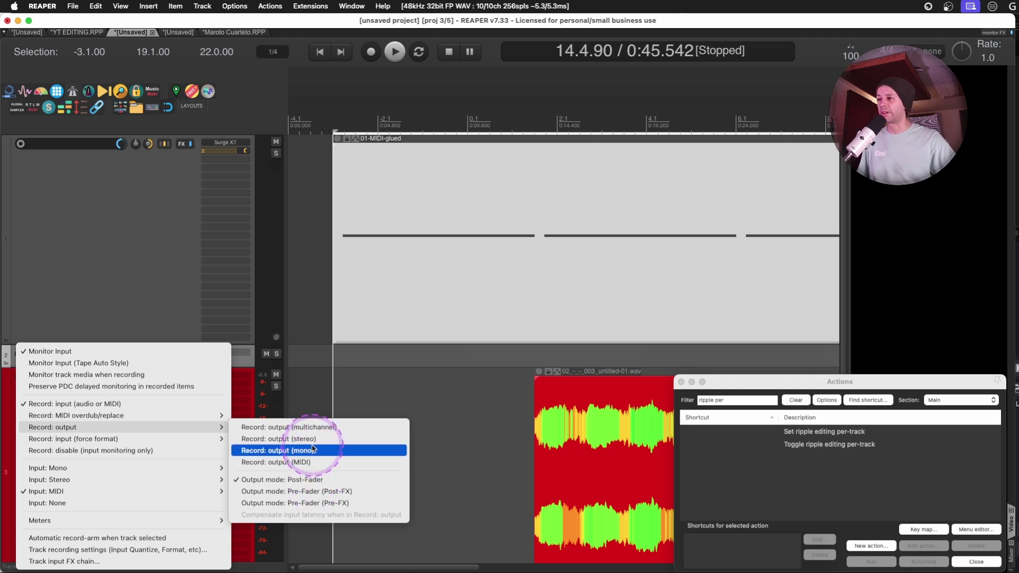
left_click(315, 451)
Create a send from the Surge XT track to the new second track, keeping the default send controls.
left_click(231, 243)
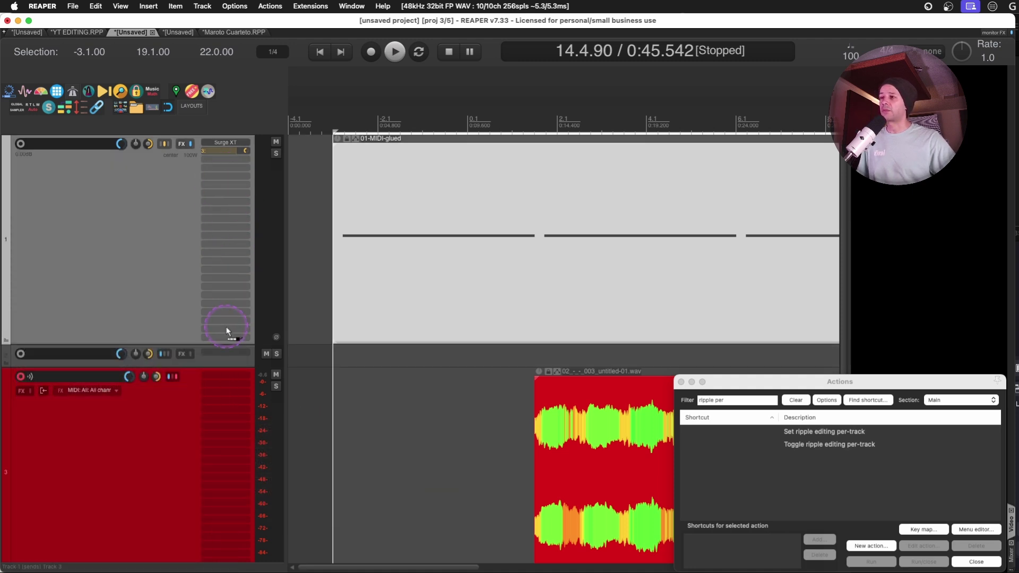
left_click_drag(224, 353, 224, 353)
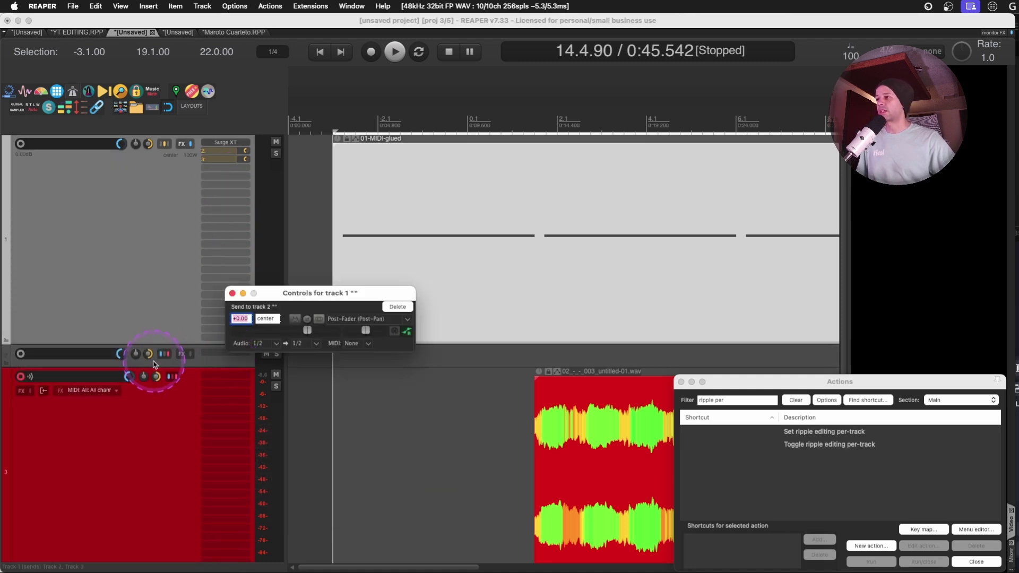
key("Escape")
Name the new second track GEM SEARCH.
double_click(91, 354)
key("Caps_Lock")
type("GEM")
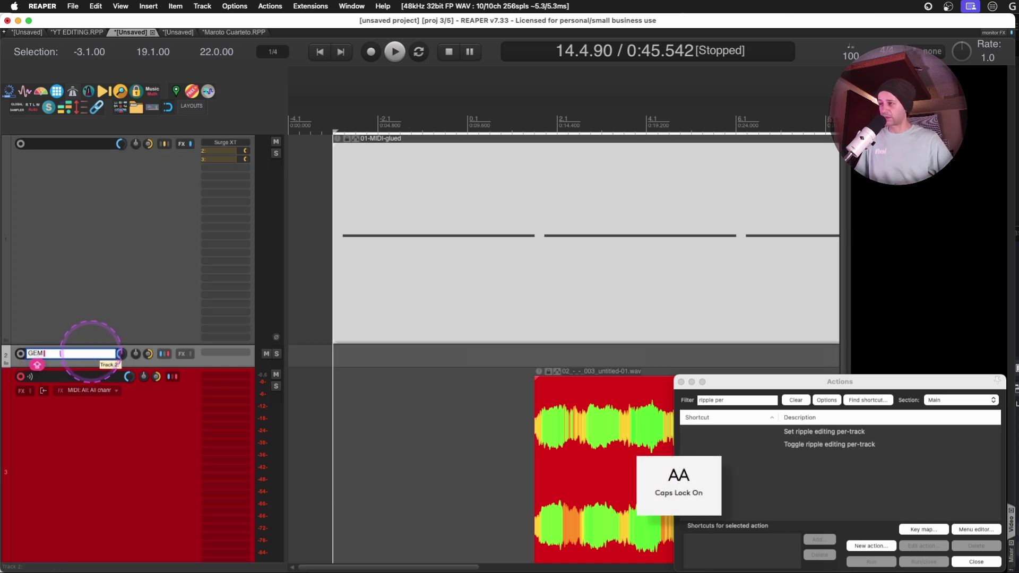
type(" SEARCH")
key("Return")
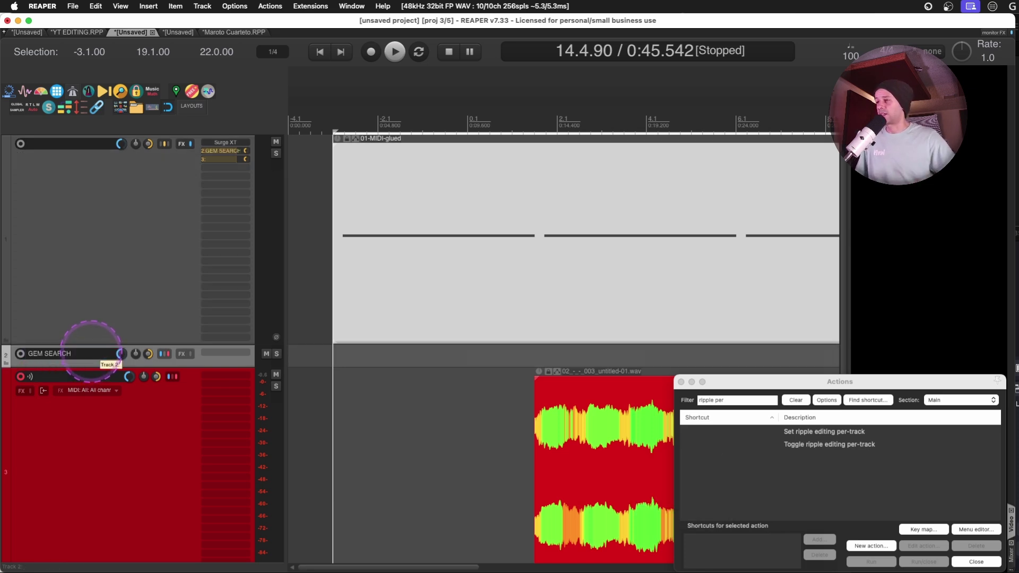
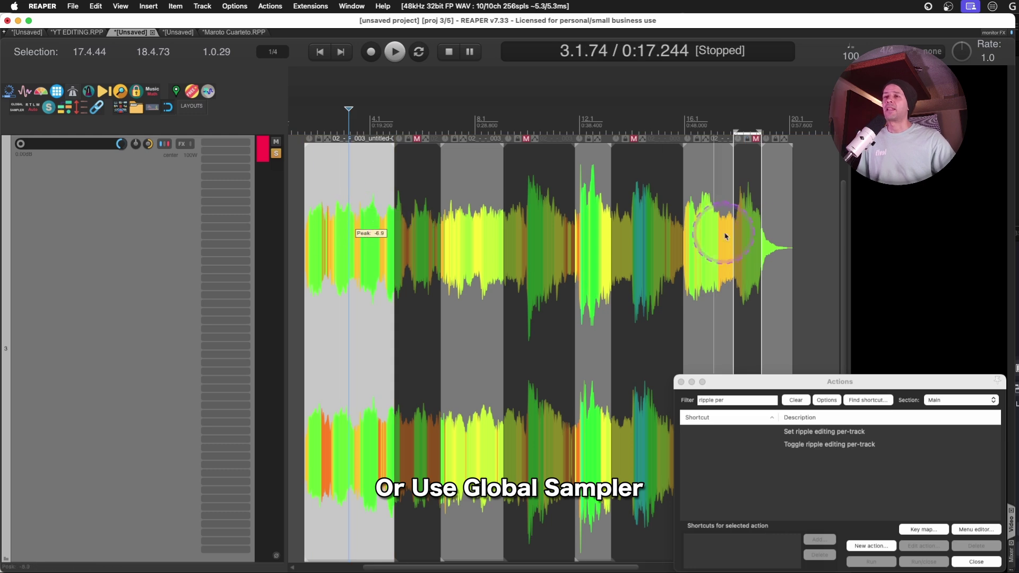
Set the time selection across all the split audio items, from 1.3.00 to 20.1.53, and clear the item selection.
left_click(762, 211, "shift")
left_click(806, 198)
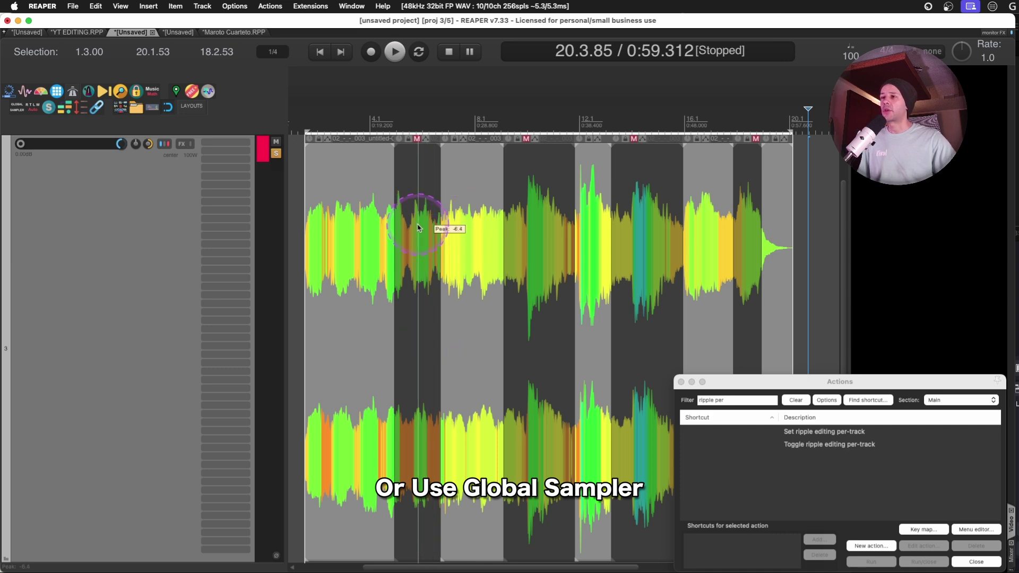
Try a fade-out on the first split audio item, undo it, and inspect the muted item beside it.
left_click_drag(392, 142, 367, 146)
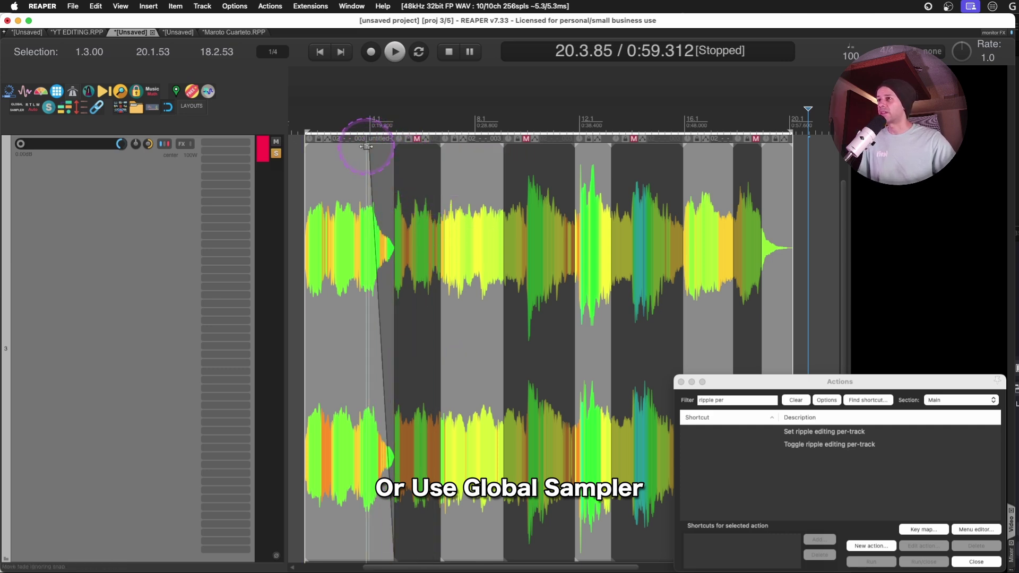
key("super+z")
left_click(423, 199)
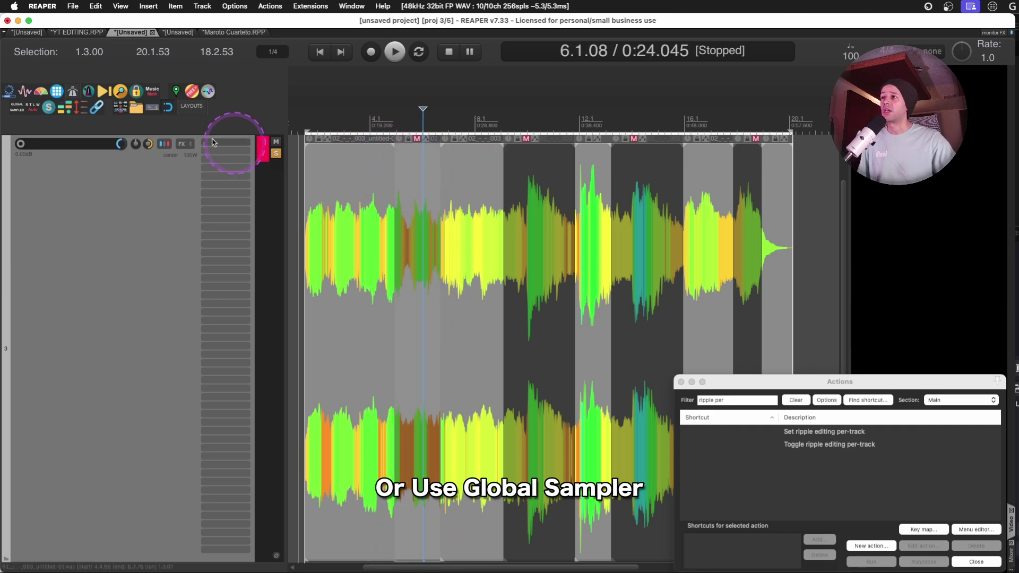
key("z")
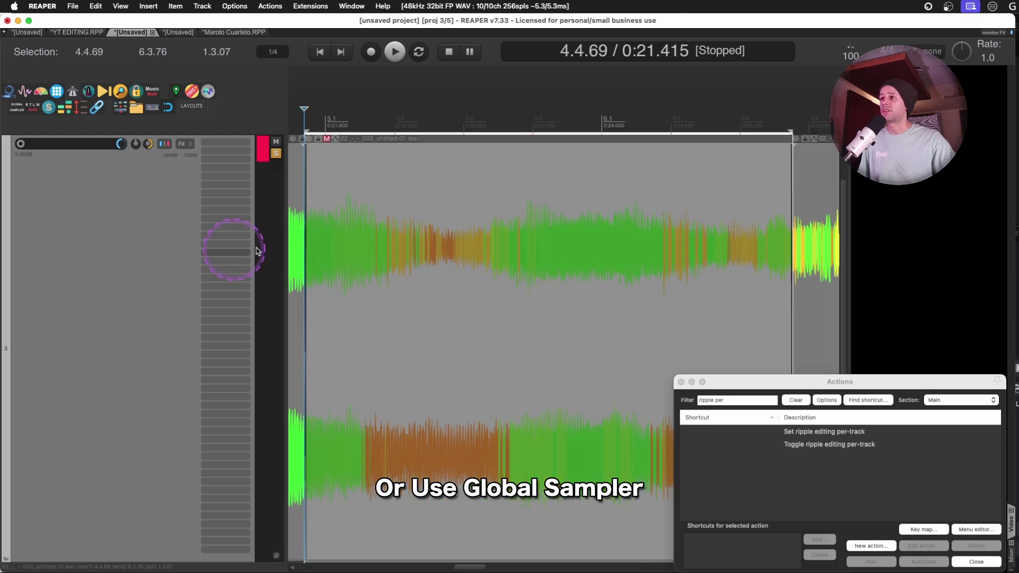
Set the time selection across the items on all tracks, from -3.1.00 to 20.1.53, and select the first split audio item.
left_click(694, 246)
key("super+a")
key("z")
key("grave")
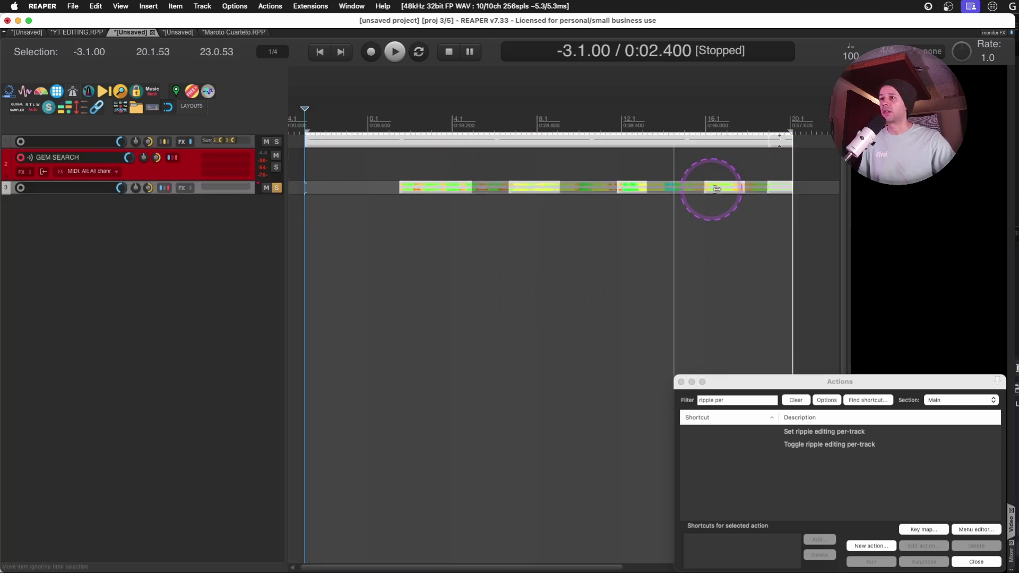
key("z")
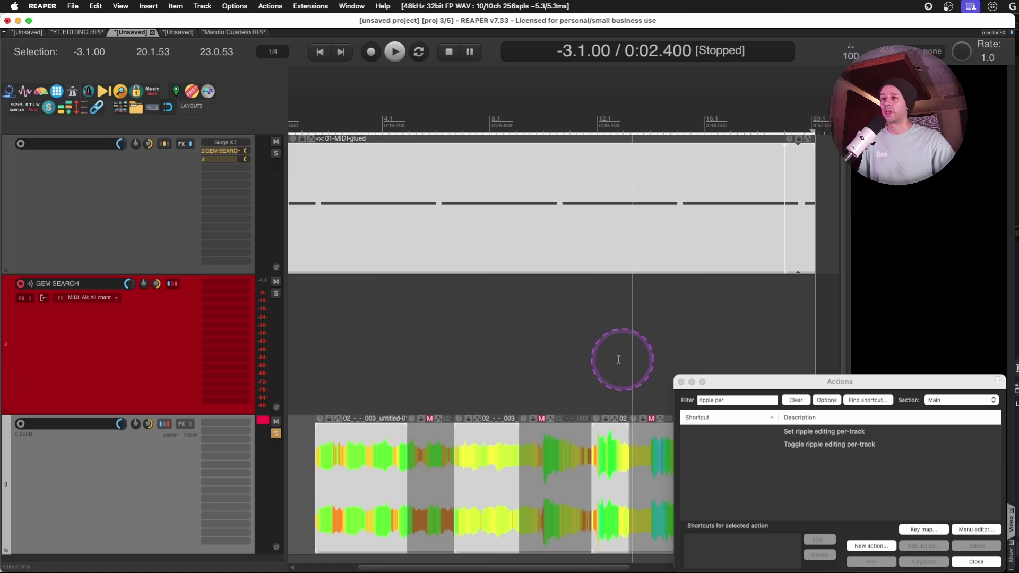
left_click(357, 461)
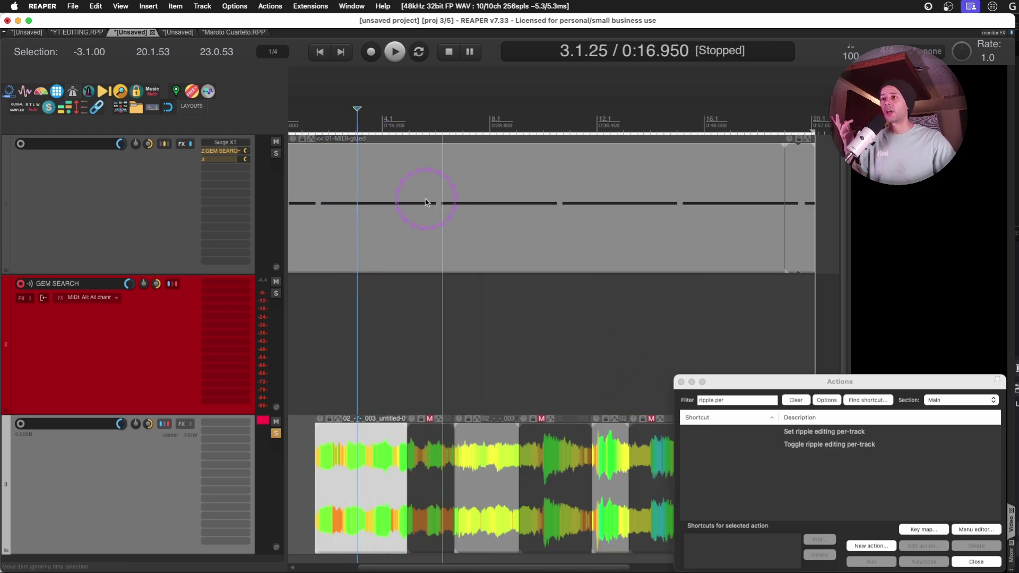
Switch the Surge XT track to touch automation mode and look through the global automation override options.
left_click(130, 230)
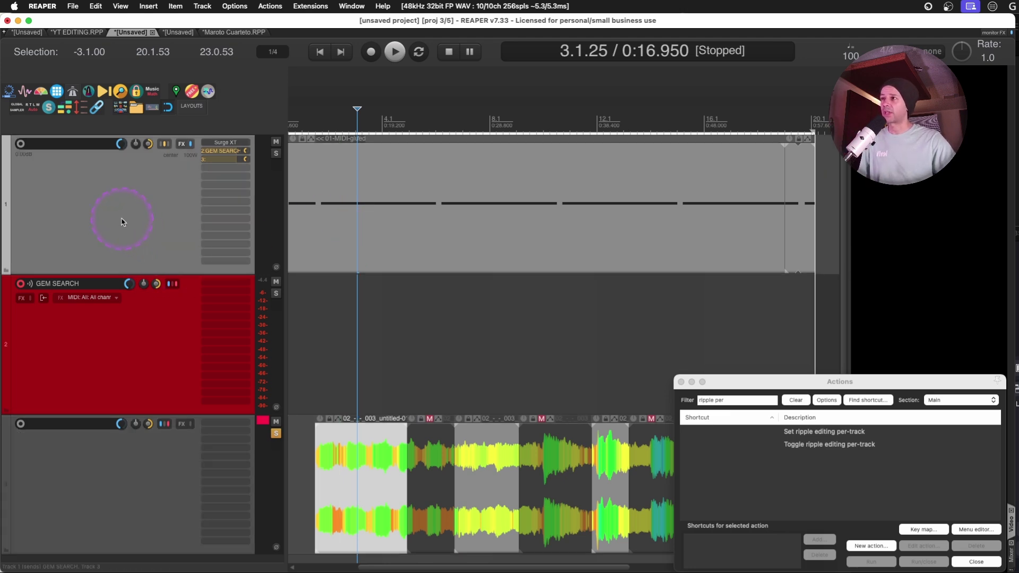
left_click(929, 51)
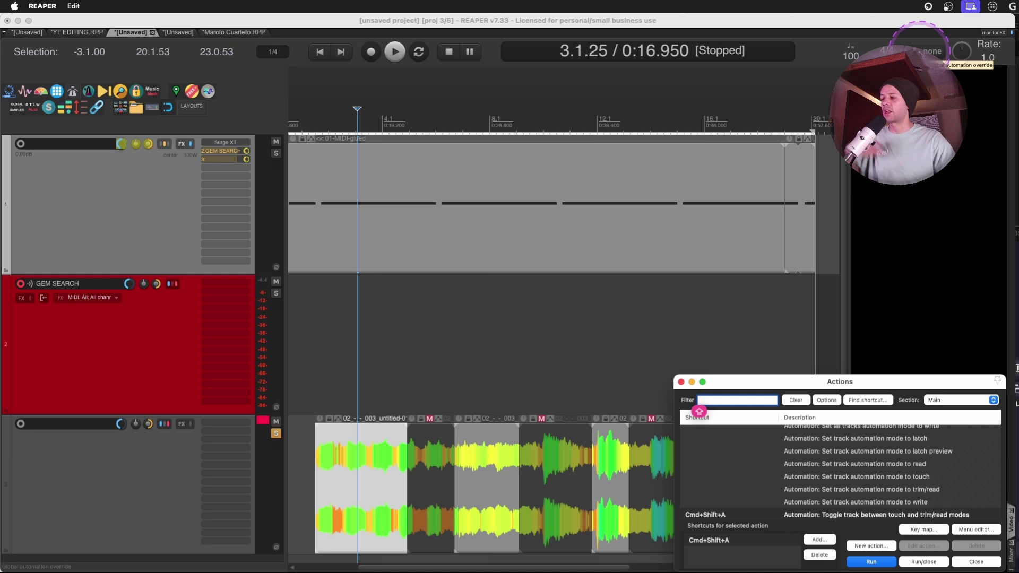
left_click(920, 53)
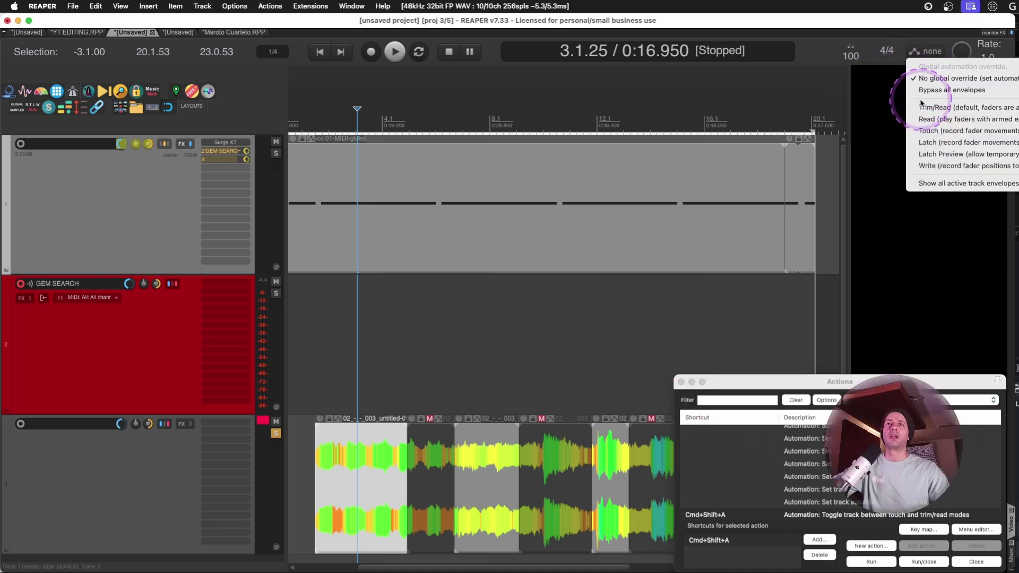
left_click(821, 52)
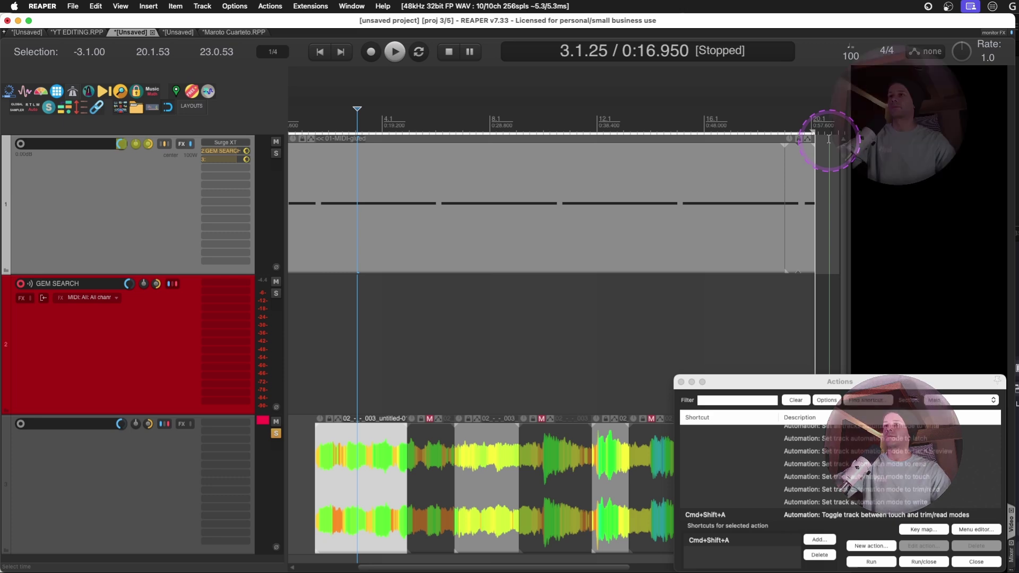
Copy the Surge XT track's MIDI item to 22.1.45 and set the time selection to the copy, ending at 44.1.45.
left_click(297, 178)
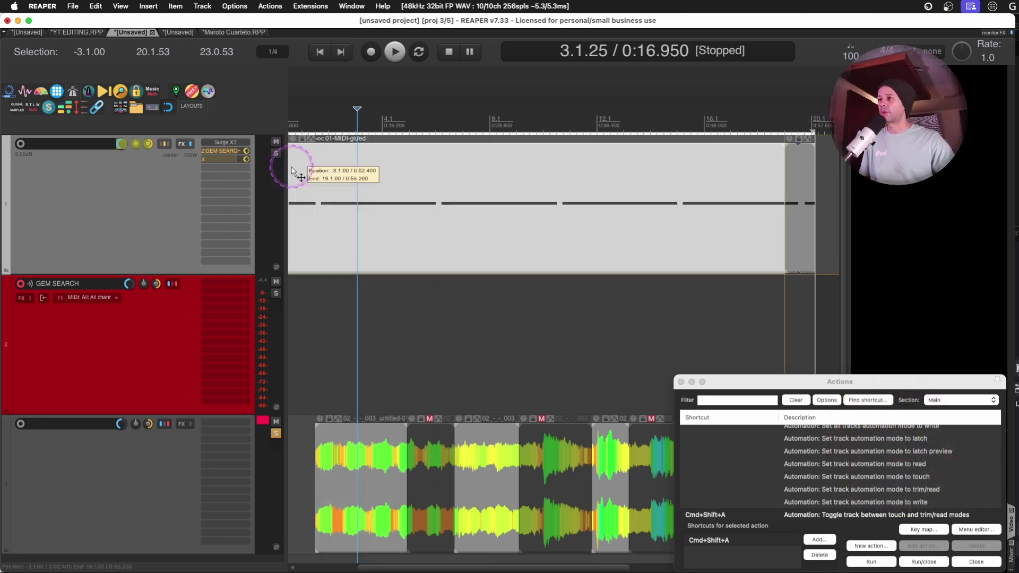
scroll(603, 207, "down", 2)
scroll(603, 206, "down", 2)
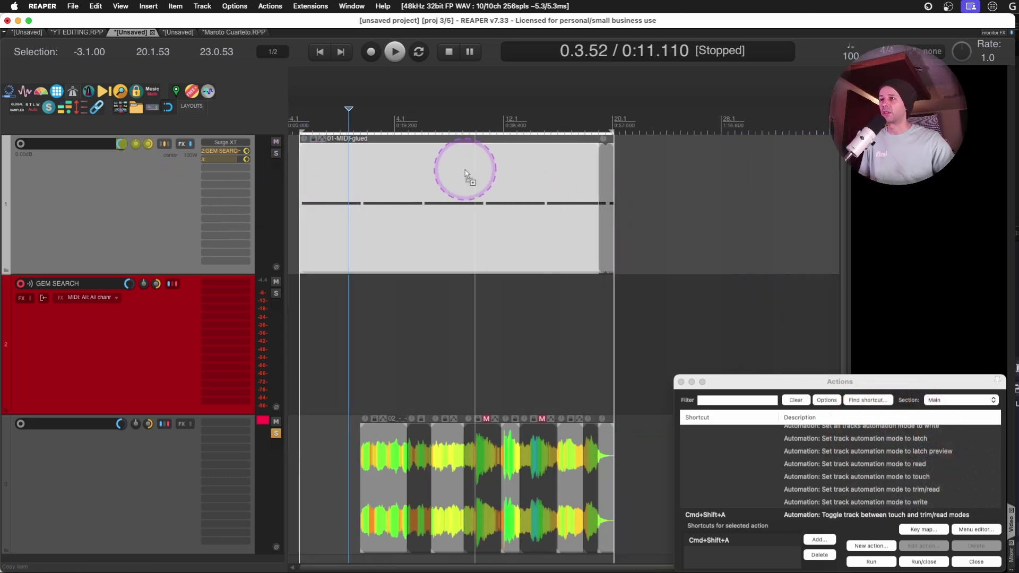
left_click_drag(466, 170, 807, 170)
double_click(702, 164, "shift")
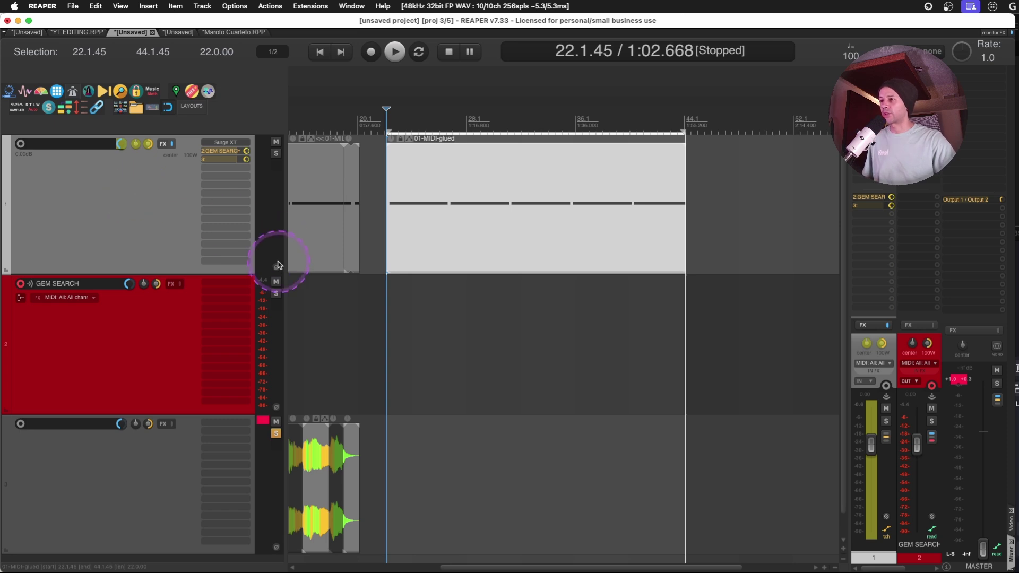
Play the copied MIDI item and record touch automation for Surge XT's filter 1 cutoff, scene pitch and oscillator 1 pitch.
key("space")
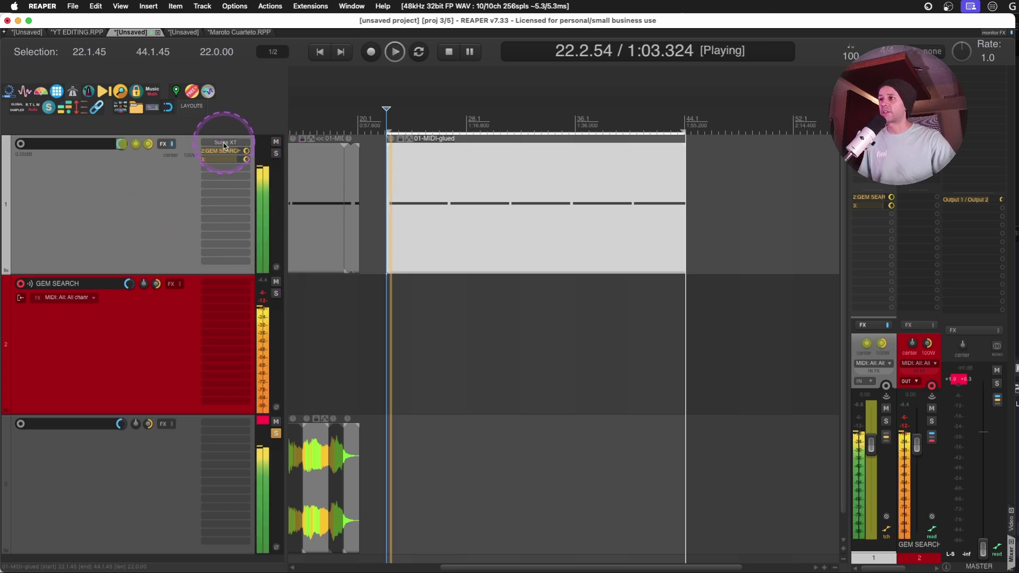
left_click(226, 142)
left_click_drag(495, 85, 912, 121)
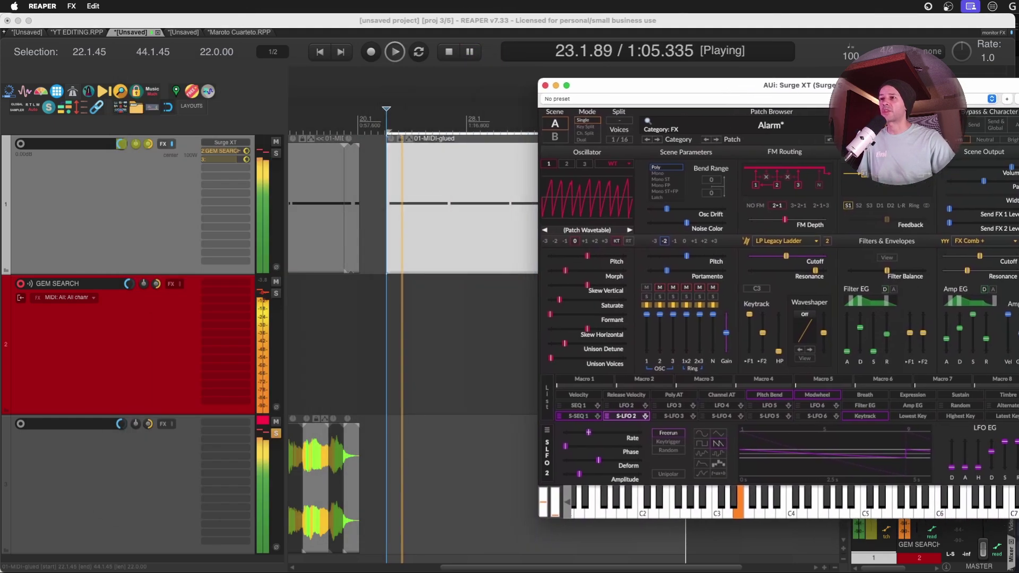
left_click_drag(773, 273, 782, 273)
left_click_drag(672, 274, 687, 273)
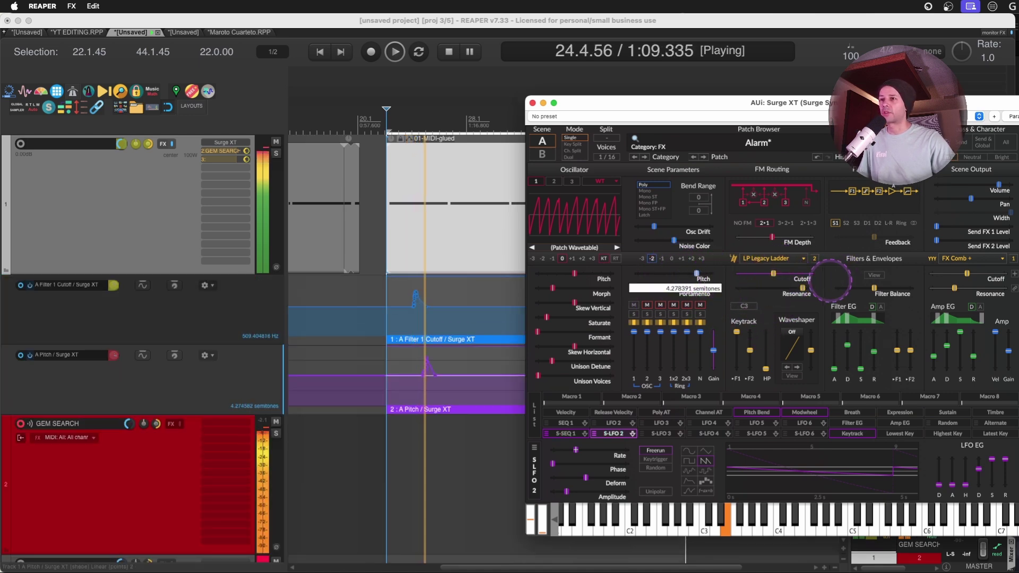
left_click_drag(580, 278, 567, 278)
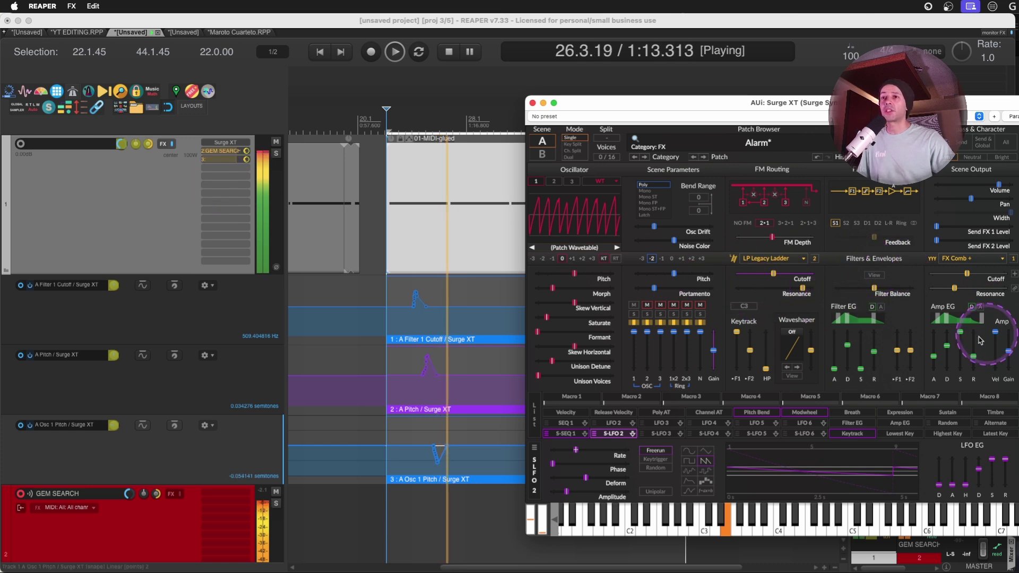
mouse_move(770, 274)
left_mouse_down()
mouse_move(788, 273)
mouse_move(779, 273)
left_mouse_up()
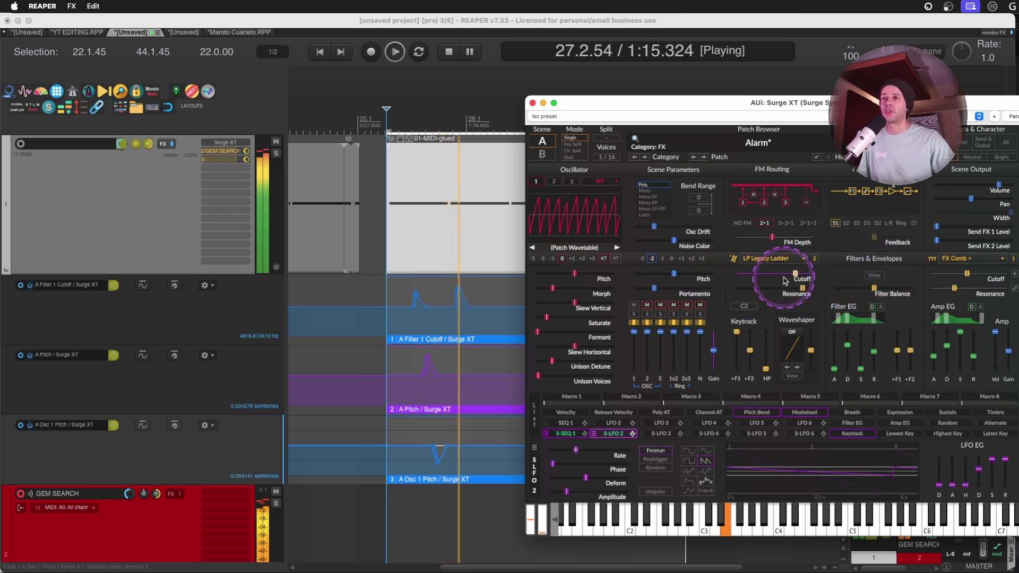
Set the global automation override to Write, record cutoff, pitch, morph, keytrack and filter balance movements in Surge XT, and stop playback.
left_click(928, 51)
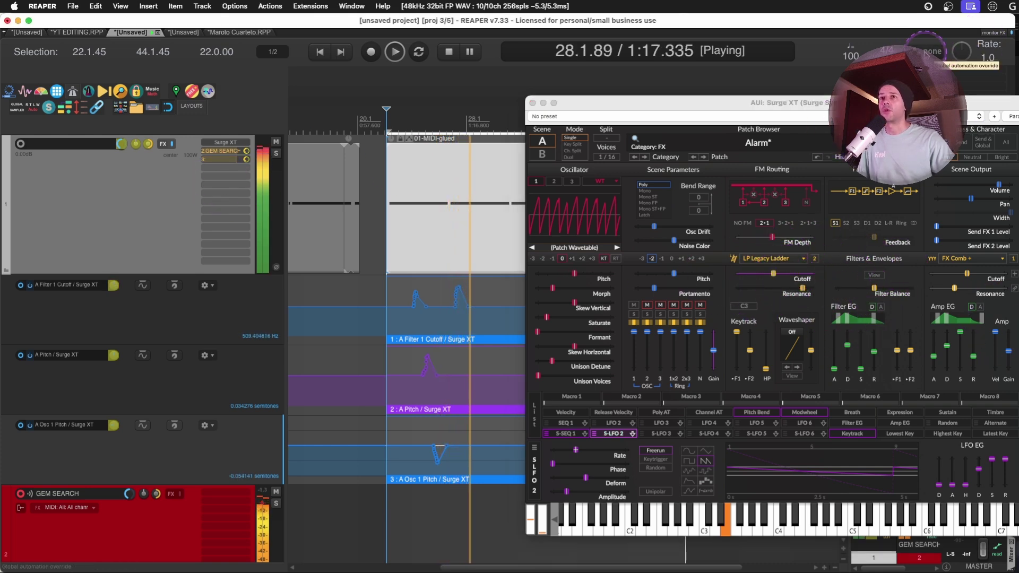
left_click(949, 166)
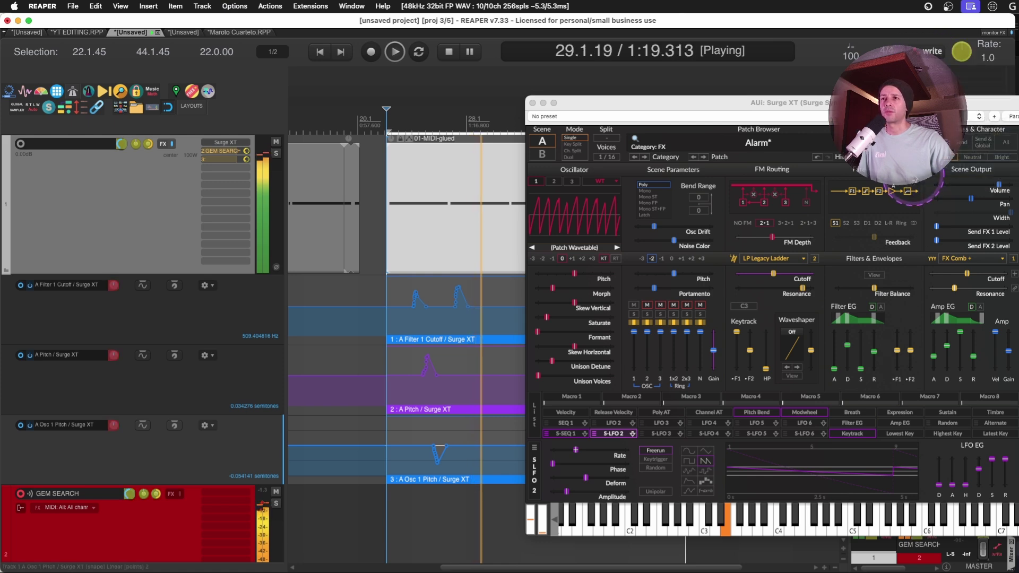
left_click_drag(773, 274, 807, 273)
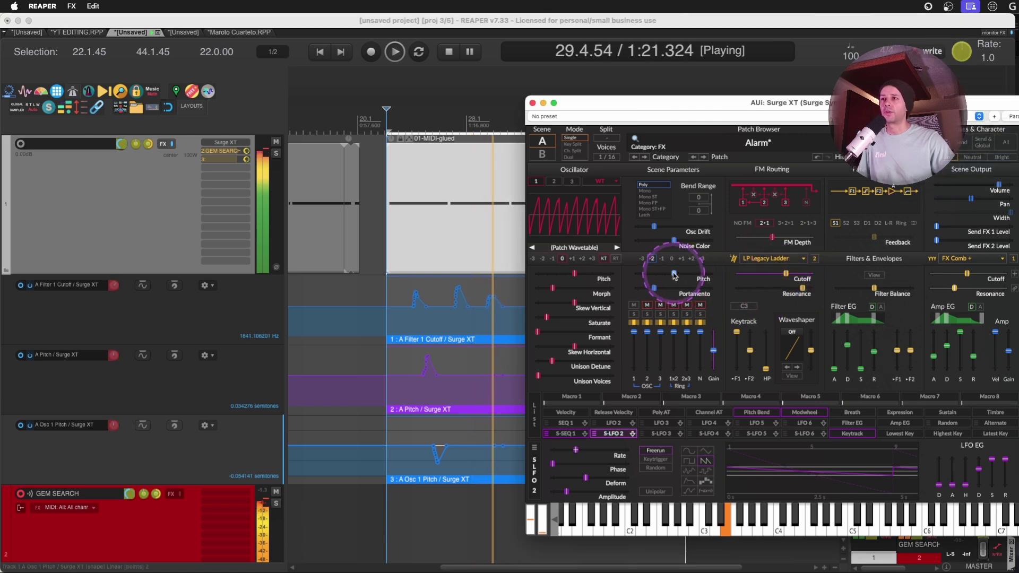
left_click_drag(673, 273, 566, 288)
left_click_drag(603, 107, 663, 78)
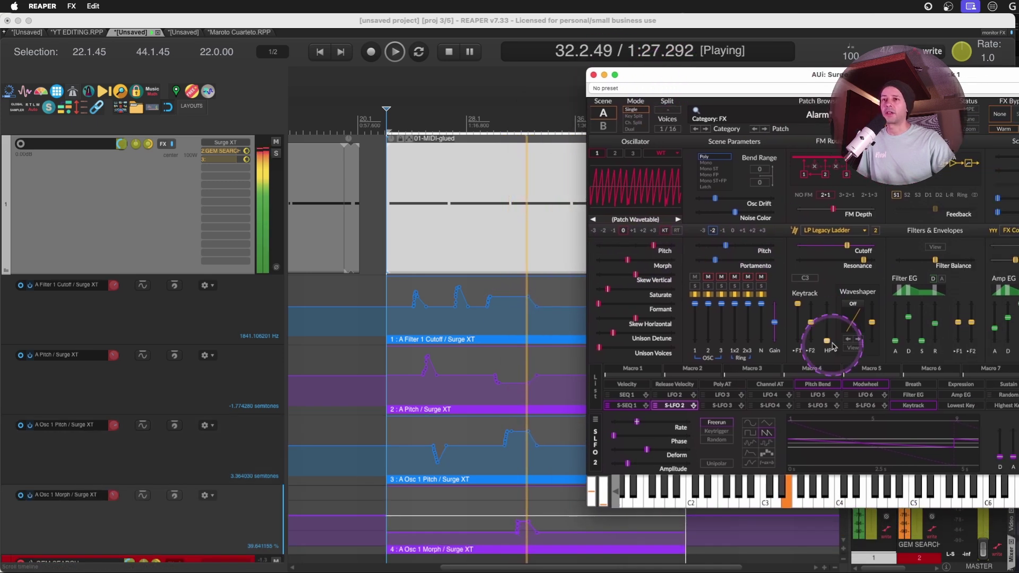
left_click_drag(796, 306, 818, 270)
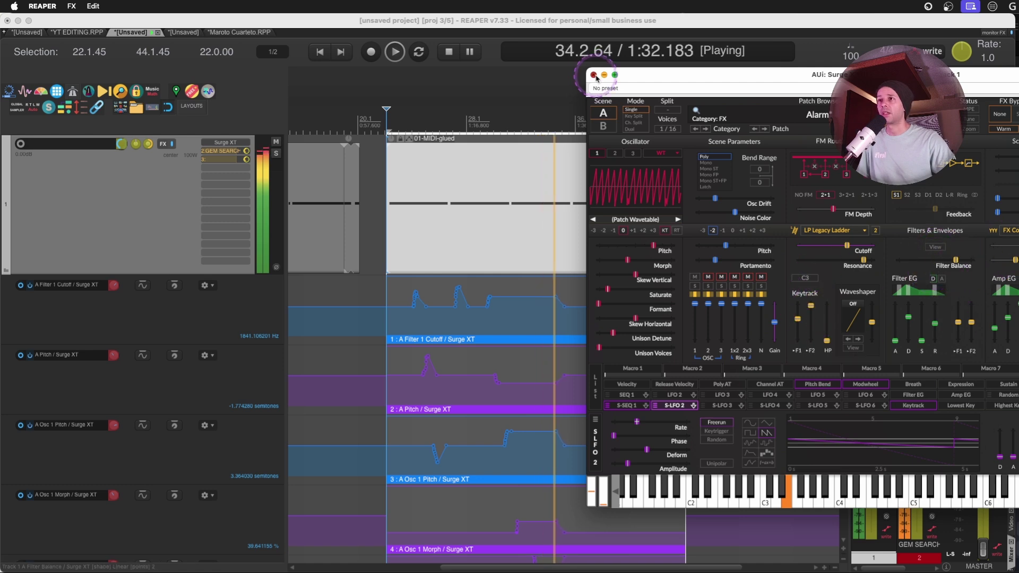
left_click(593, 75)
key("space")
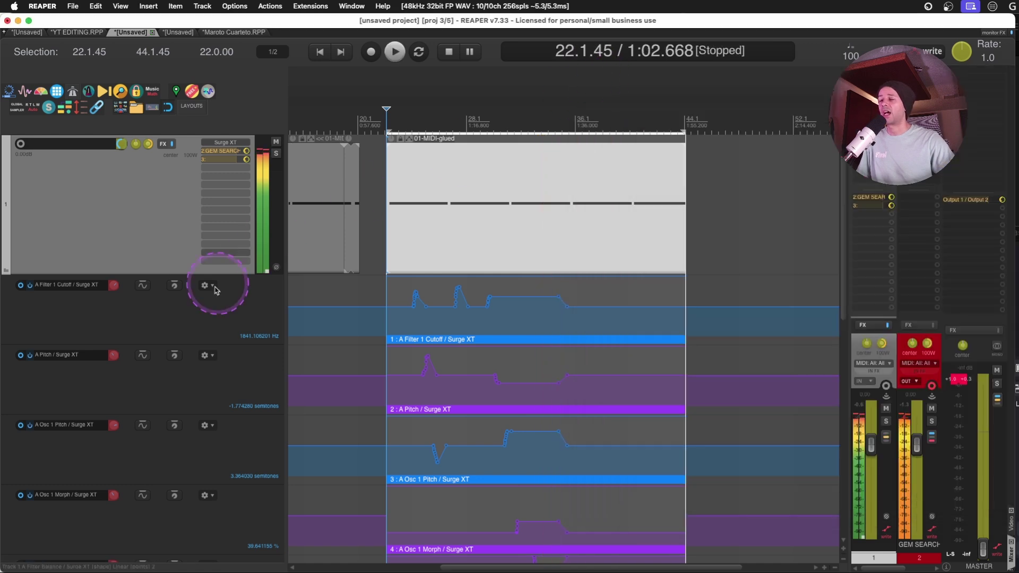
Examine the recorded Surge XT automation envelopes at several points along the copied MIDI item, alongside the plugin's controls.
scroll(181, 335, "down", 1)
key("End")
key("grave")
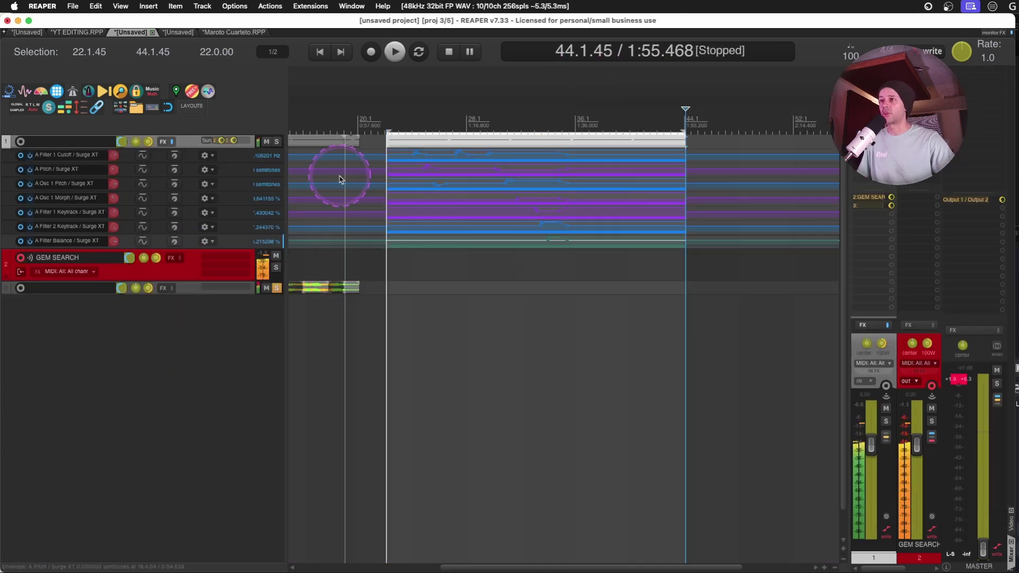
mouse_move(397, 288)
left_mouse_down()
mouse_move(378, 288)
mouse_move(768, 141)
mouse_move(765, 128)
mouse_move(776, 135)
left_mouse_up()
scroll(355, 374, "left", 2)
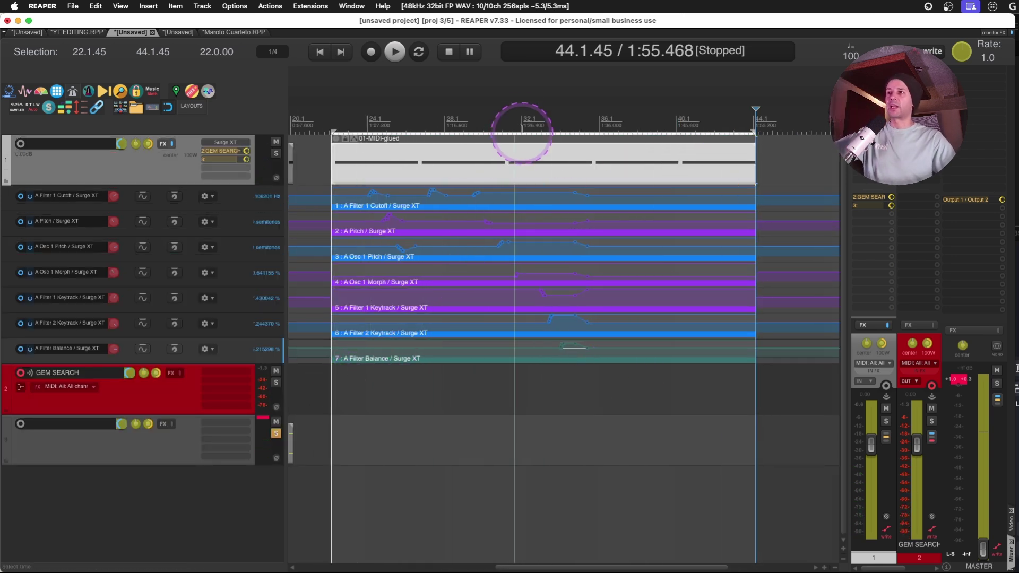
left_click_drag(522, 113, 635, 113)
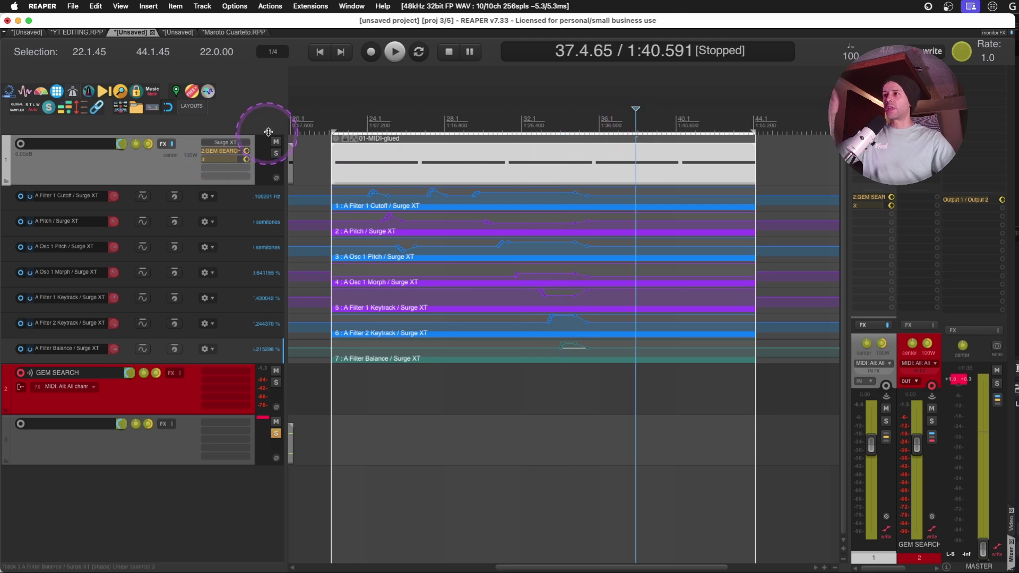
left_click(381, 114)
left_click(231, 144)
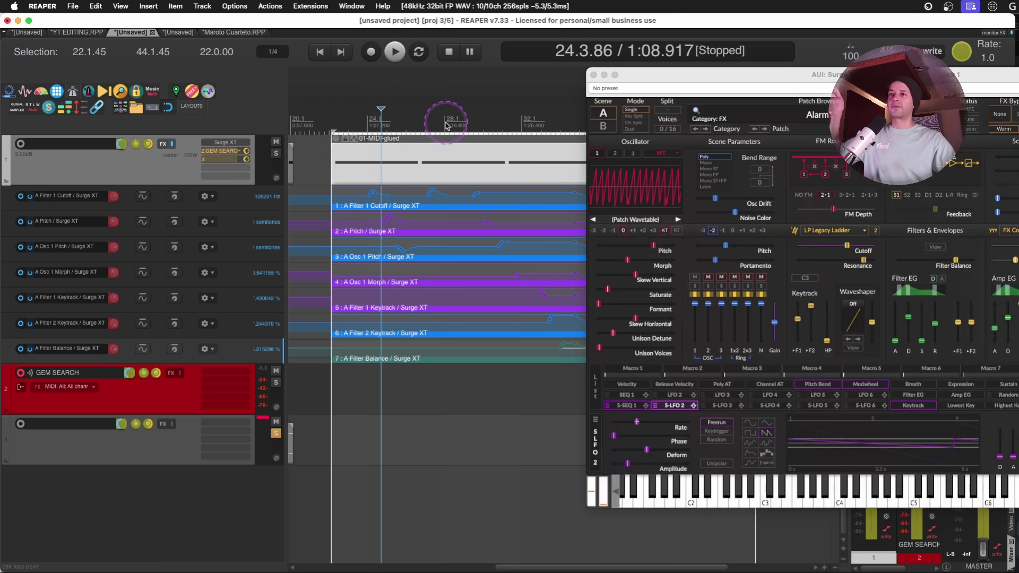
left_click_drag(446, 112, 484, 111)
left_click(592, 76)
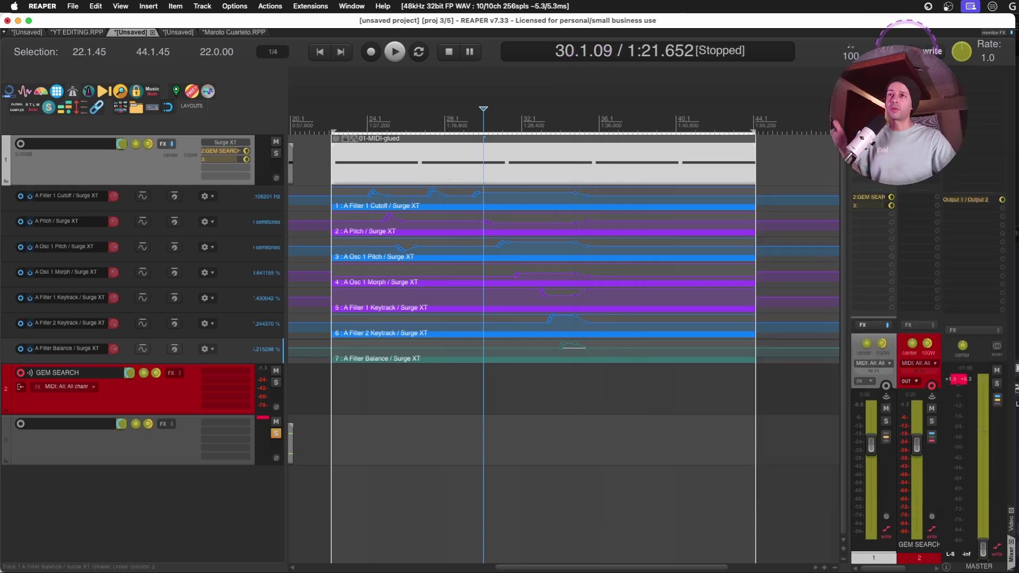
Set the global automation override to Trim/Read.
left_click(921, 50)
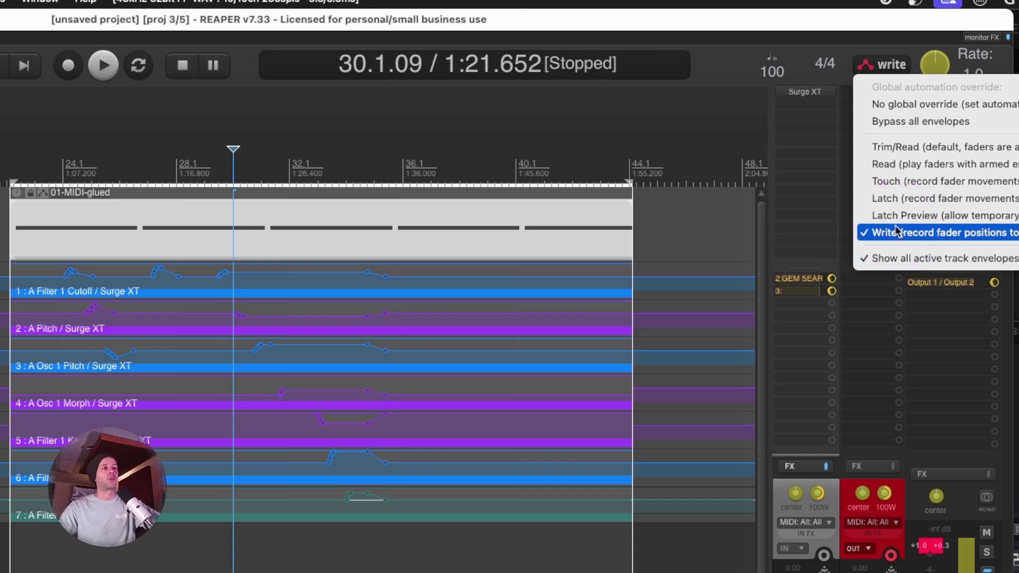
left_click(894, 151)
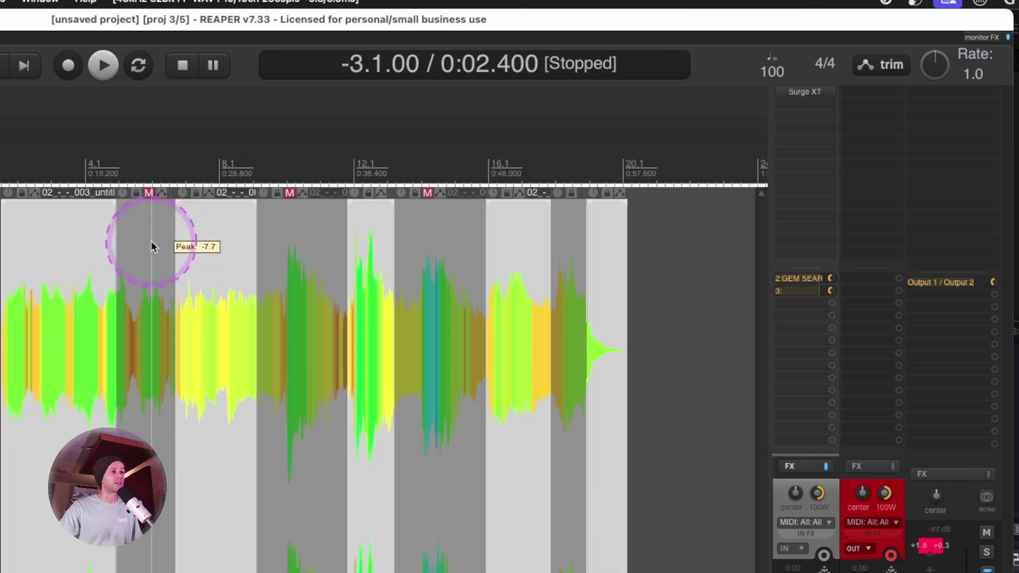
Delete the four muted splits from the recorded audio track with ripple editing, closing the gaps between the kept items.
left_click(152, 247)
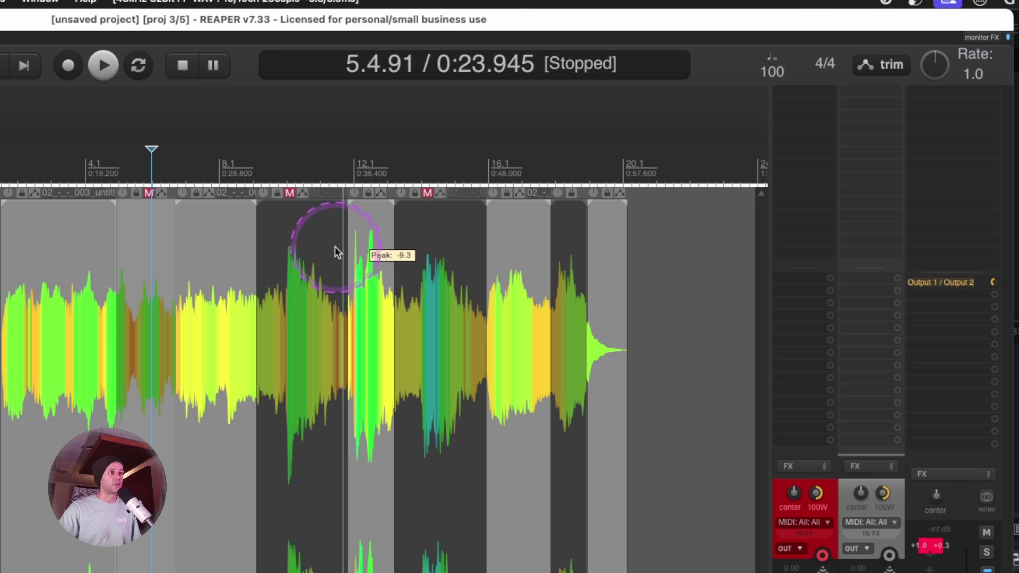
left_click(306, 249)
left_click(163, 345)
key("Delete")
left_click(208, 282)
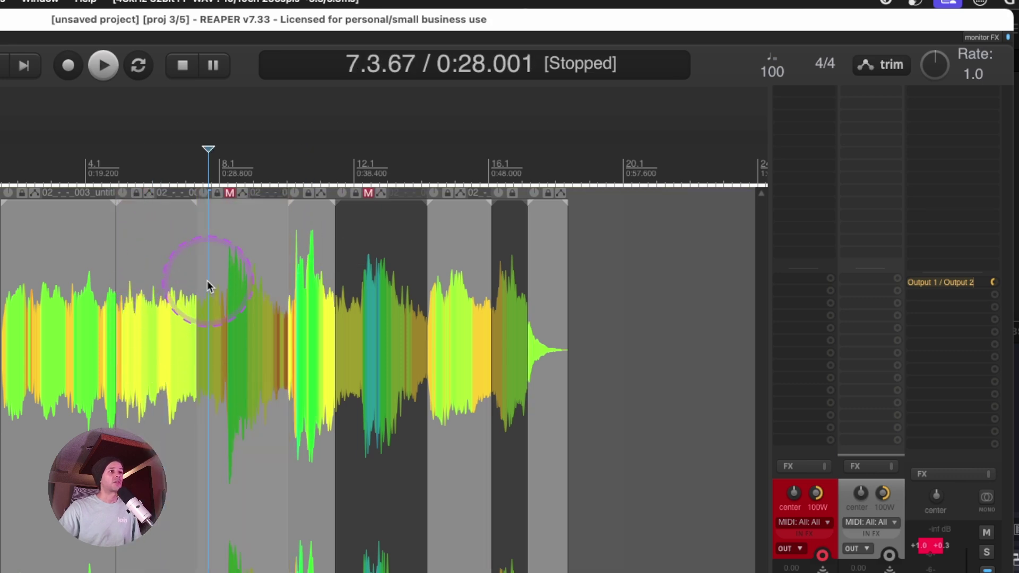
key("Delete")
left_click(298, 253)
key("Delete")
left_click(317, 246)
key("Delete")
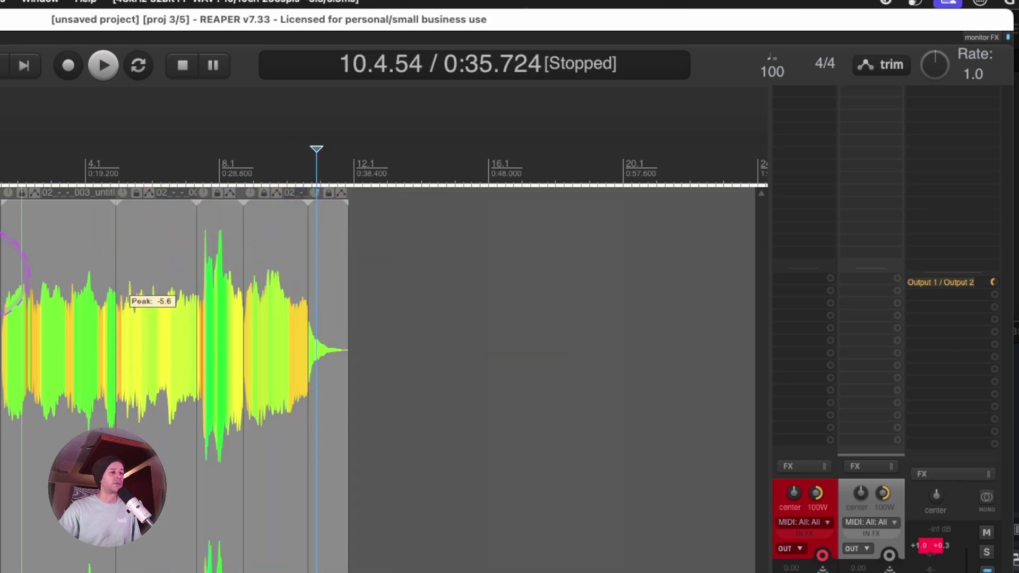
scroll(437, 402, "up", 3)
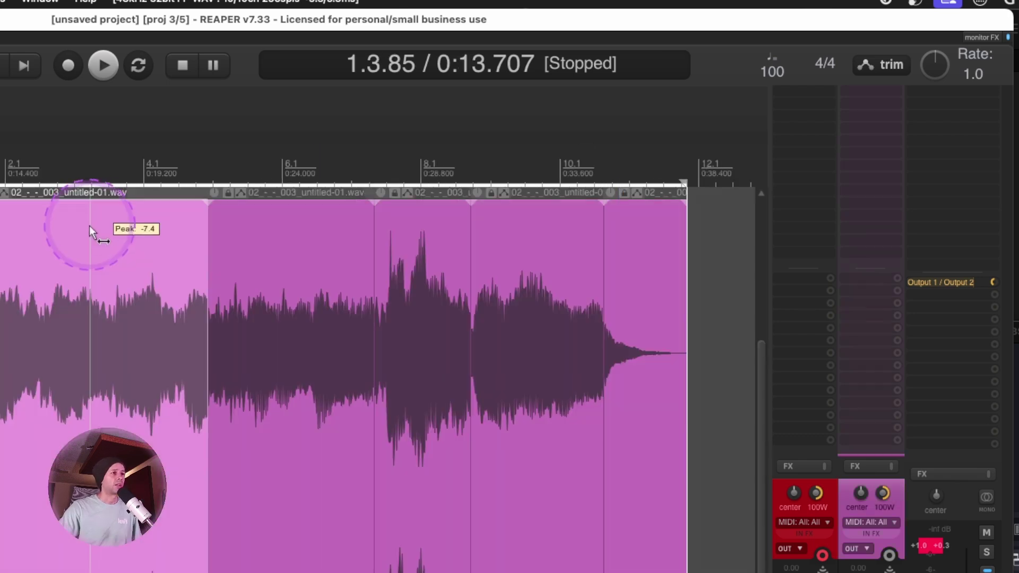
Set the time selection to the first item and look up the shortcut assigned to the "Markers: Insert region from time selection" action.
double_click(90, 225)
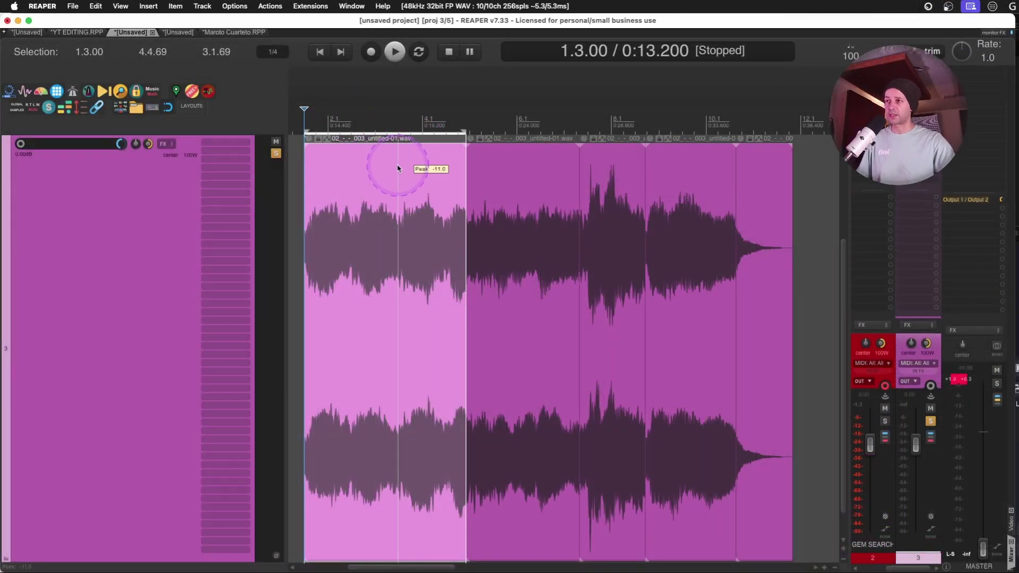
key("shift+slash")
left_click(866, 400)
key("super+r")
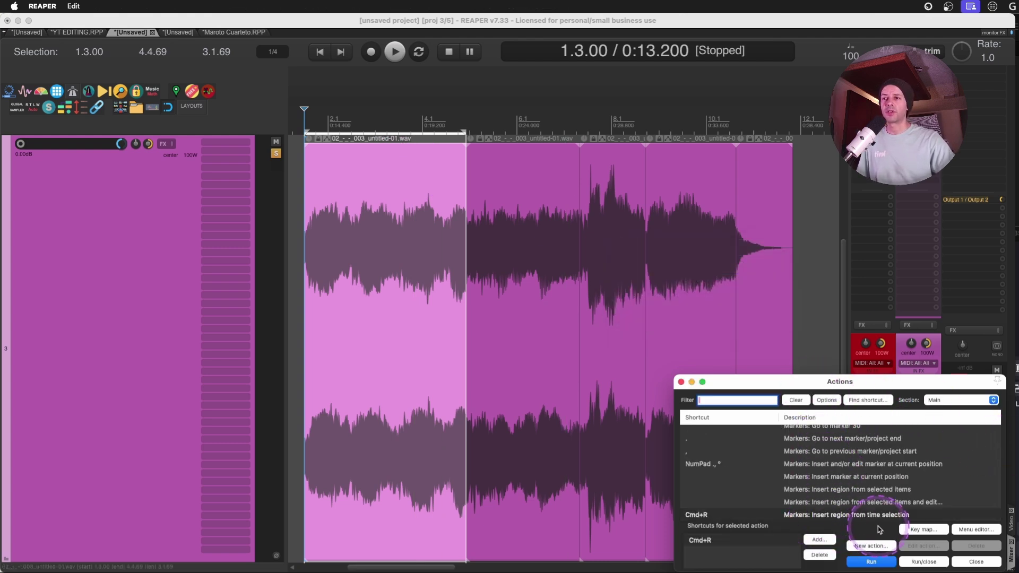
left_click(384, 204)
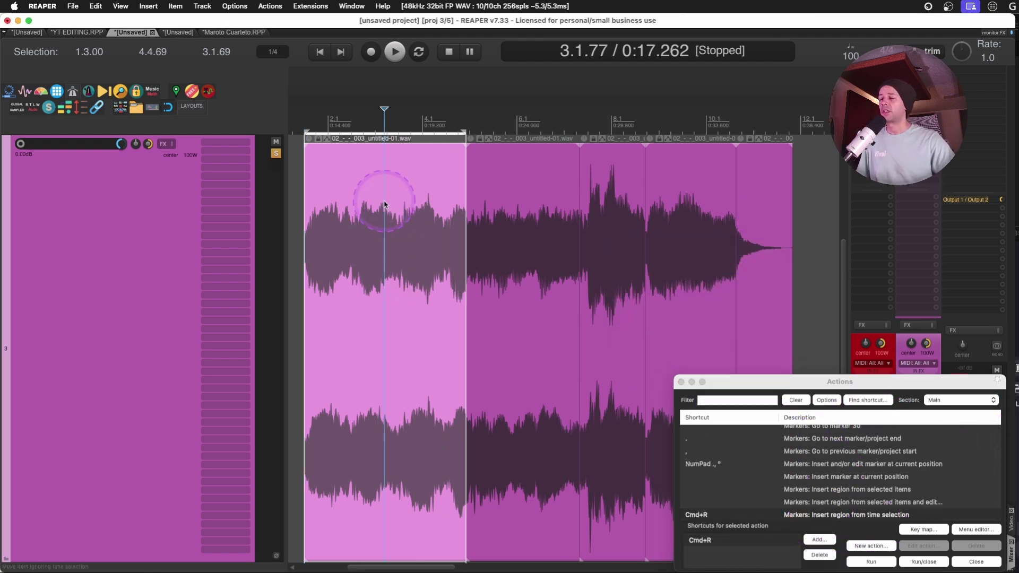
Insert a region from the time selection for each of the five items, one after another.
key("super+r")
double_click(567, 181, "shift")
key("super+r")
double_click(600, 160, "shift")
key("super+r")
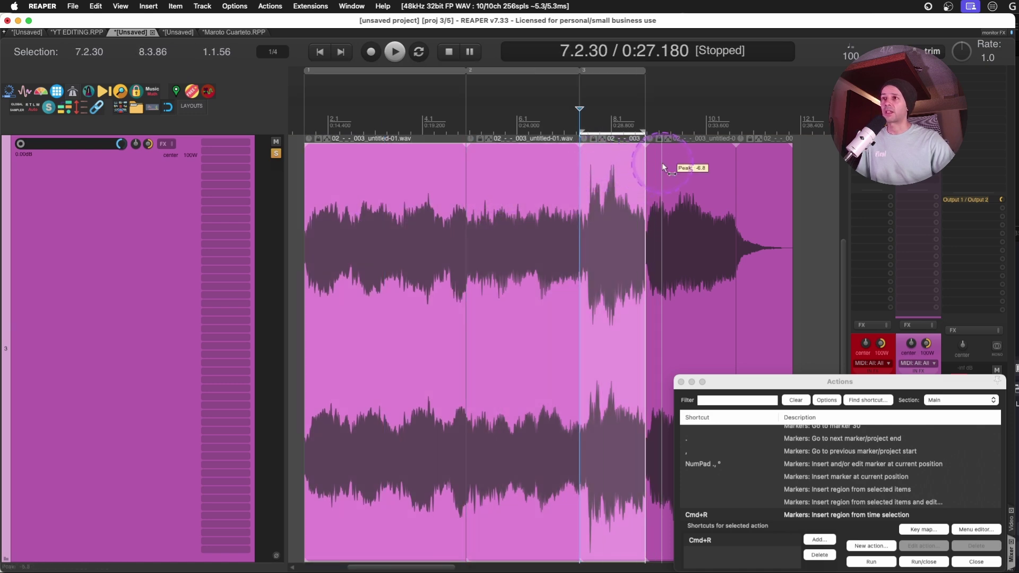
key("super+Right")
key("super+r")
key("super+Right")
key("super+r")
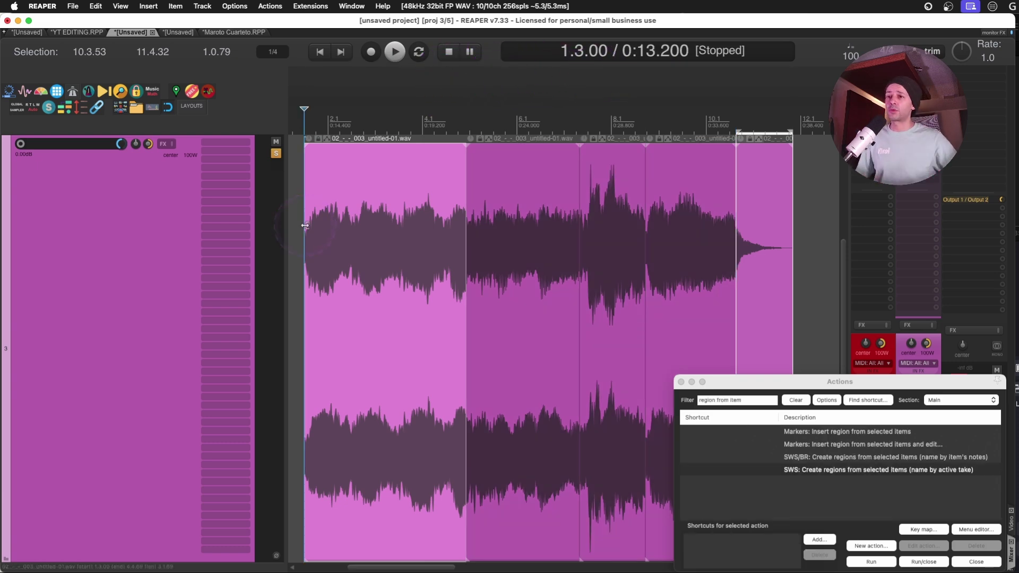
Select all items on the track and run the action "SWS: Create regions from selected items (name by active take)".
left_click(898, 472)
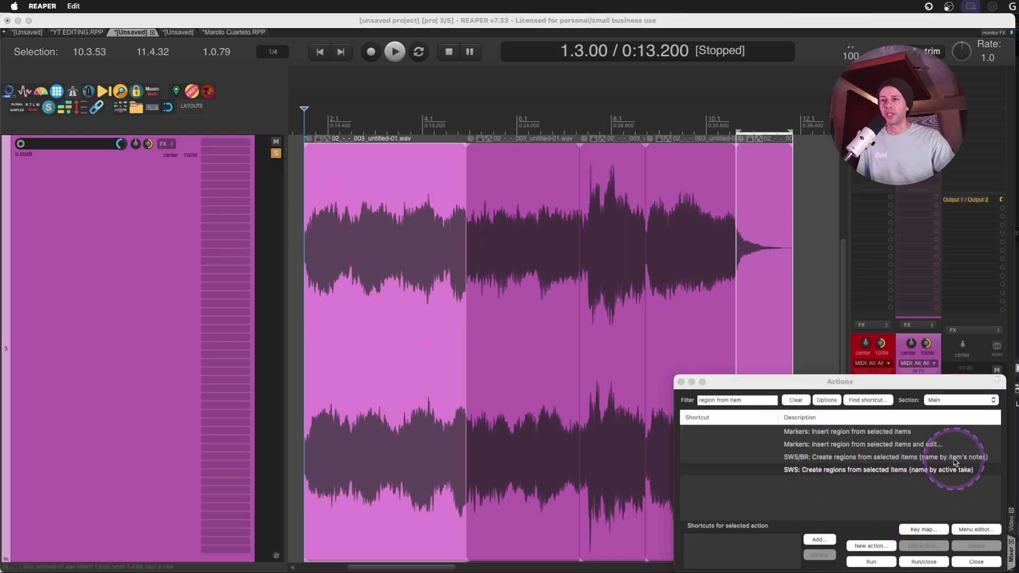
left_click(969, 461)
right_click(962, 459)
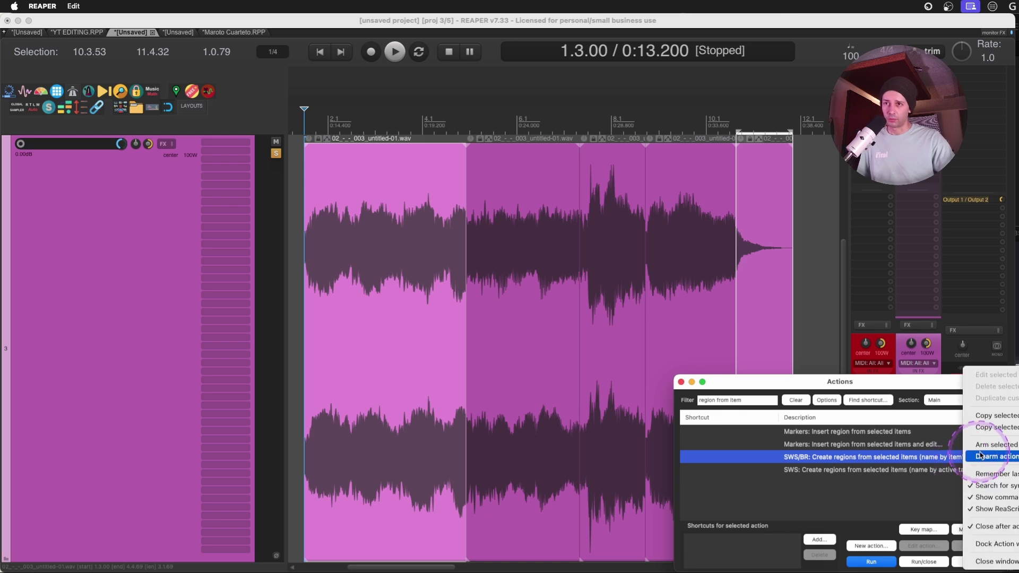
left_click(991, 427)
left_click(150, 292)
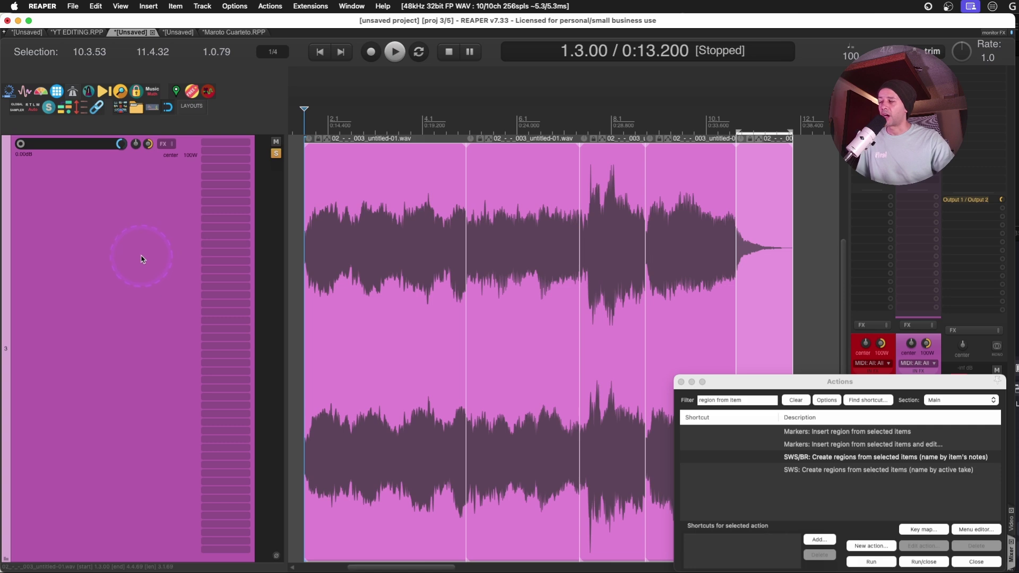
left_click(938, 509)
left_click(834, 472)
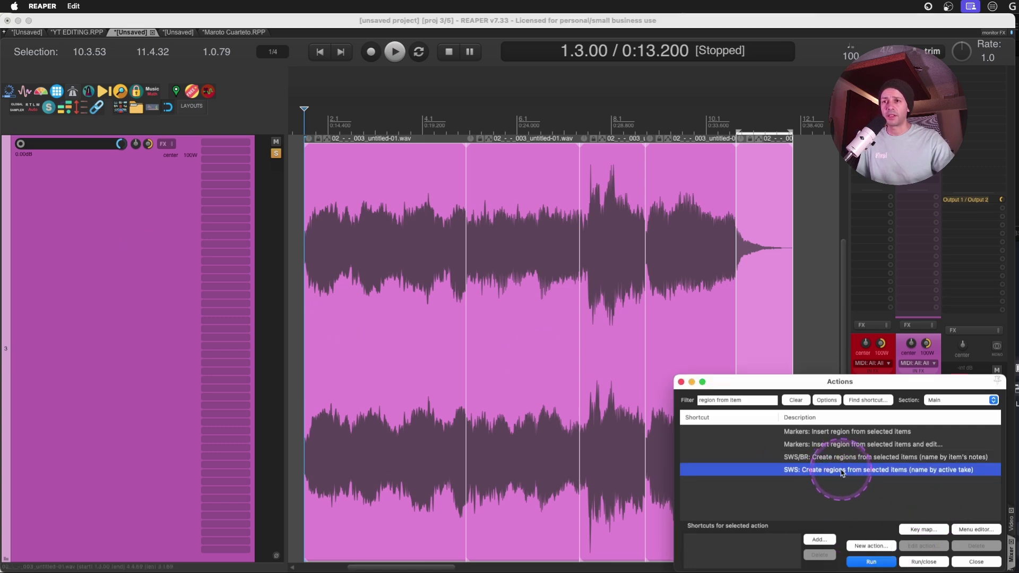
left_click(870, 561)
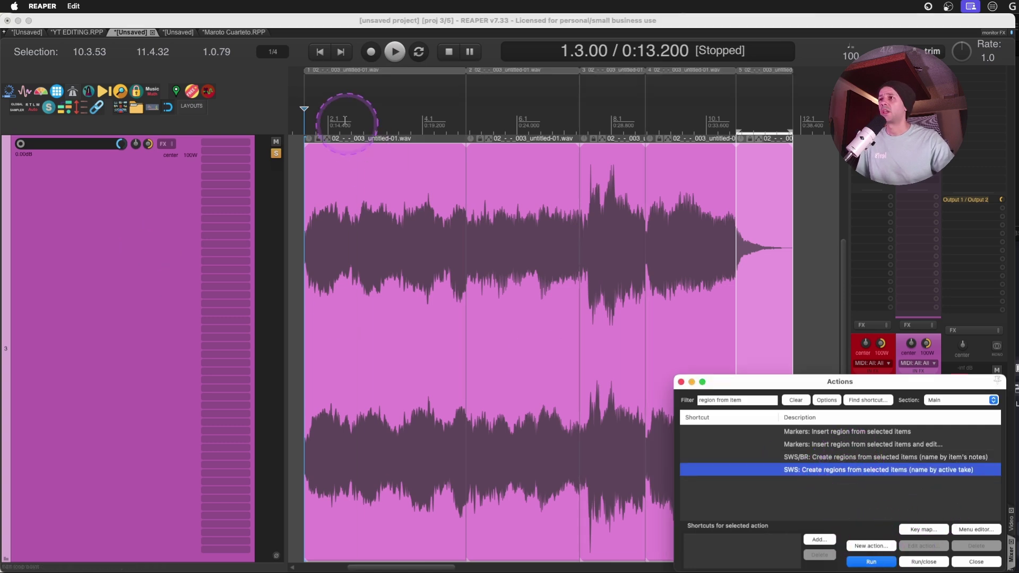
Open the Region/Marker Manager and set the time selection across all five items.
left_click(109, 250)
left_click(127, 7)
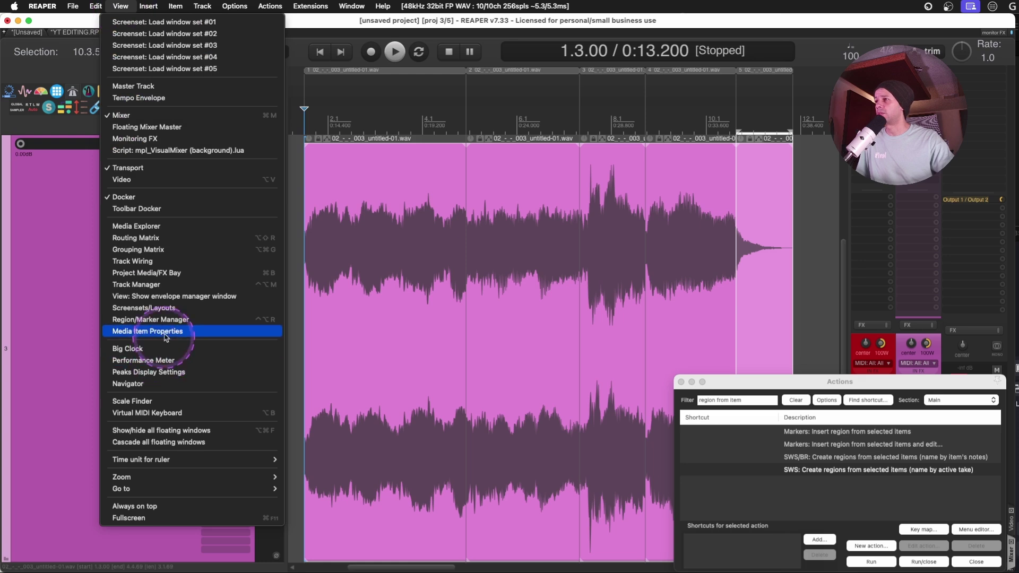
left_click(200, 320)
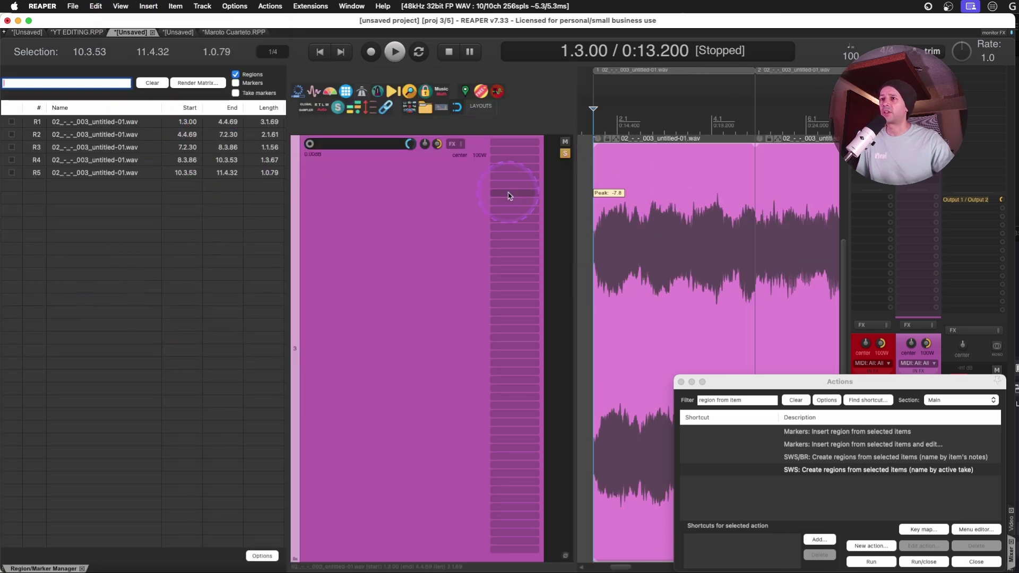
left_click(629, 193)
key("super+a")
Rename region R1 as CYMB in the region list.
left_click(94, 124)
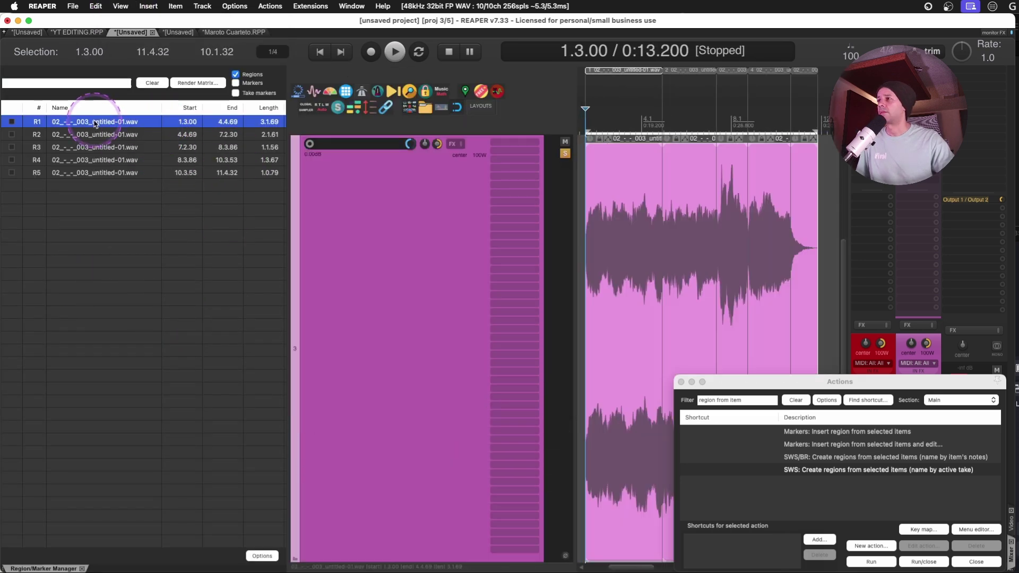
double_click(95, 123)
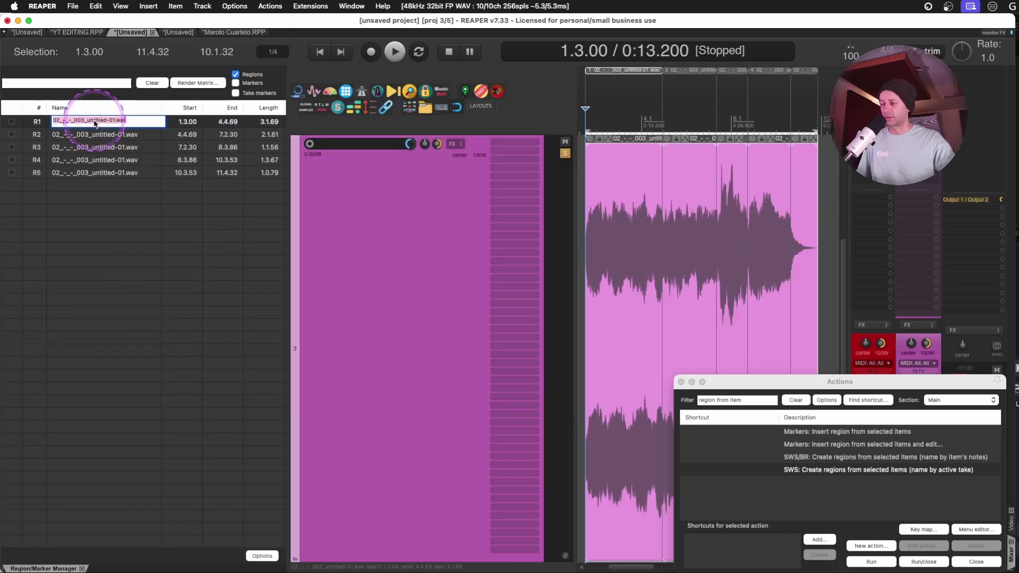
key("Caps_Lock")
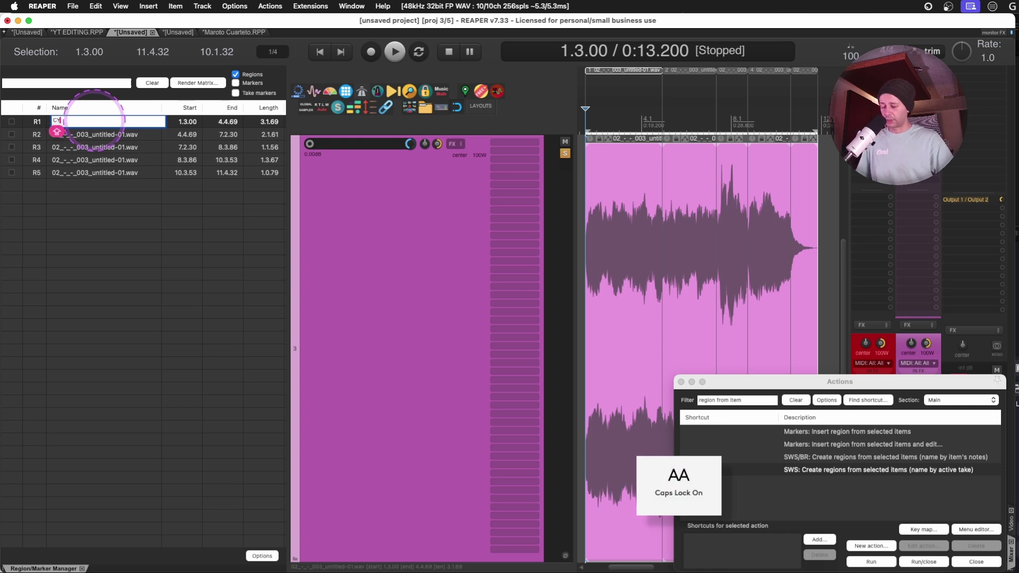
type("CYNB")
key("BackSpace")
key("BackSpace")
key("BackSpace")
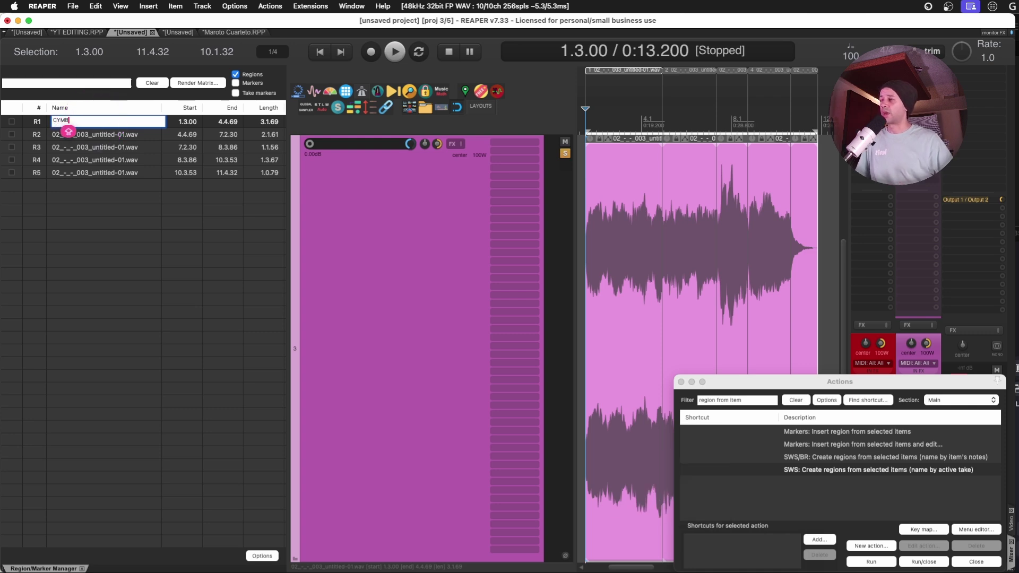
key("Tab")
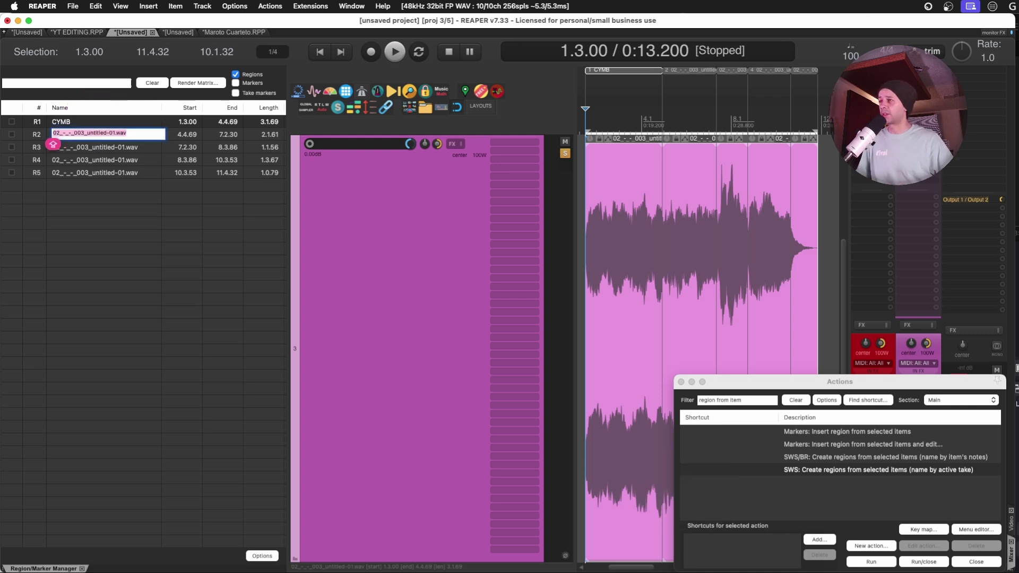
Rename regions R2, R3 and R4 as WASHY STUFF, LEAD SAMPLE and NEW OSCI, and close the Region/Marker Manager.
type("WASHY STUFF")
key("Tab")
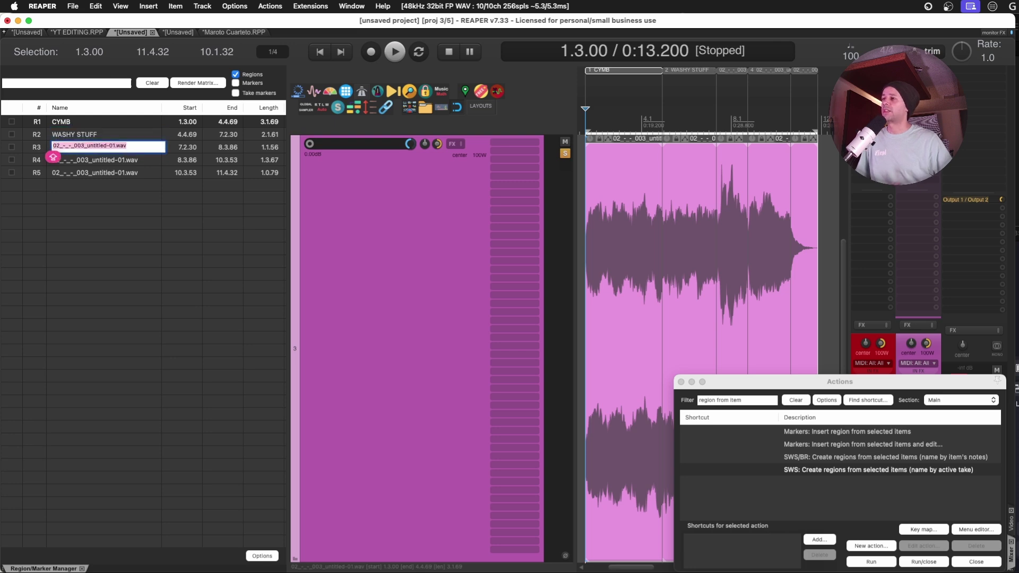
type("LEAD SA")
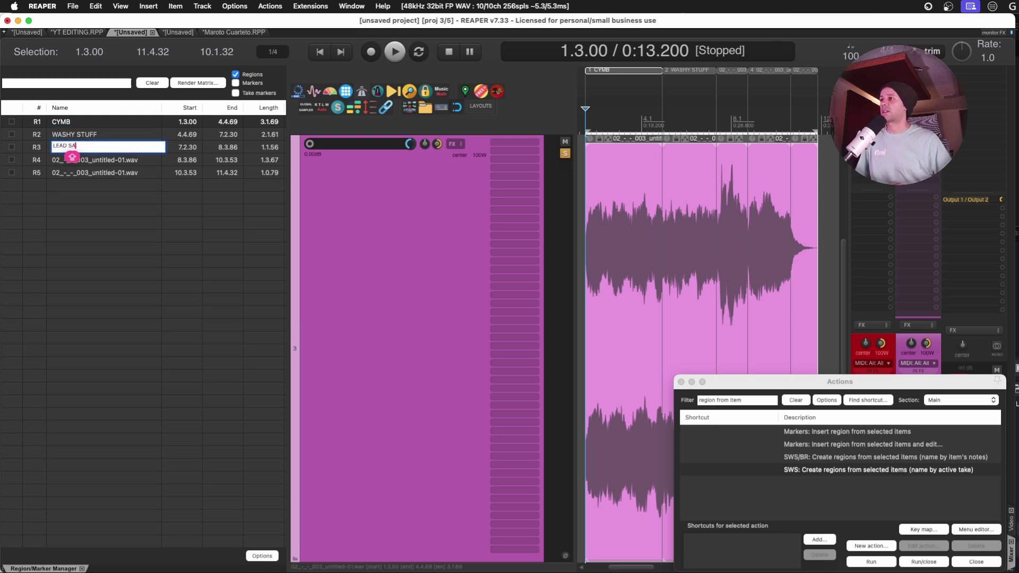
type("MPLE")
key("Tab")
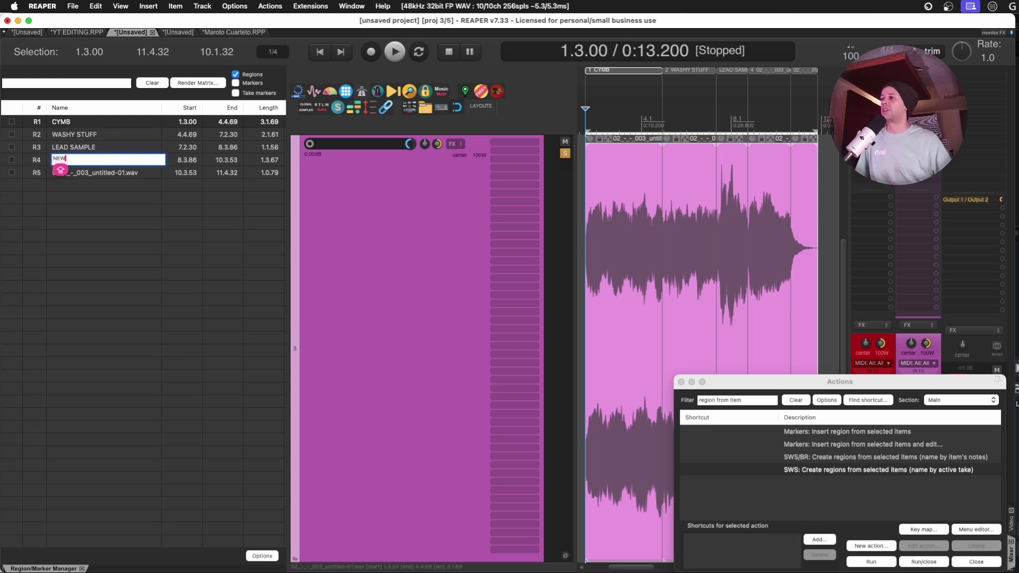
type("NEW OSCI")
key("Tab")
key("Escape")
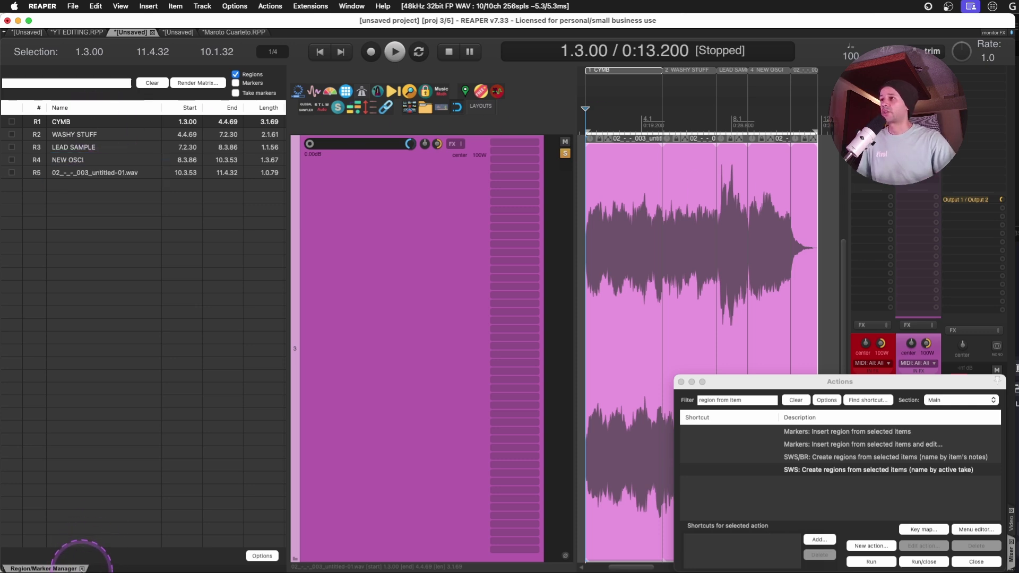
left_click(82, 569)
mouse_move(640, 173)
left_mouse_down()
mouse_move(256, 243)
mouse_move(165, 239)
left_mouse_up()
key("ctrl+Page_Up")
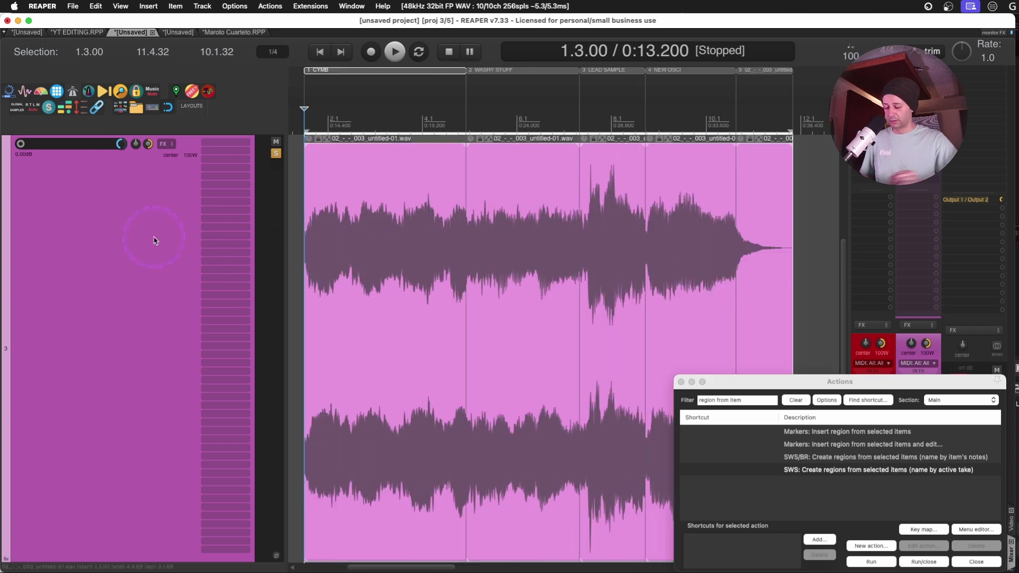
Set the render source to Region render matrix and assign track 3 to all five regions in the matrix.
key("super+alt+r")
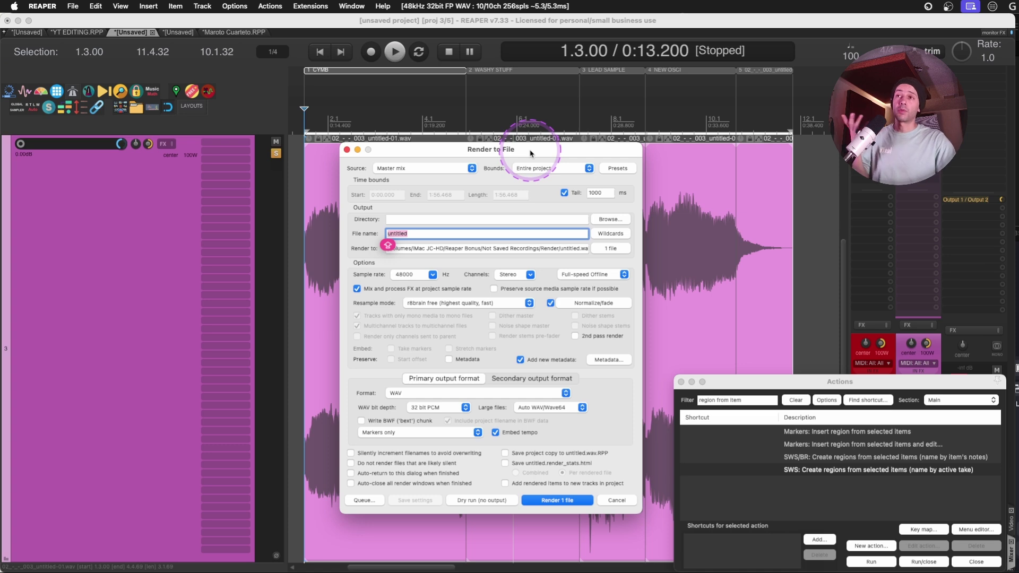
left_click(419, 168)
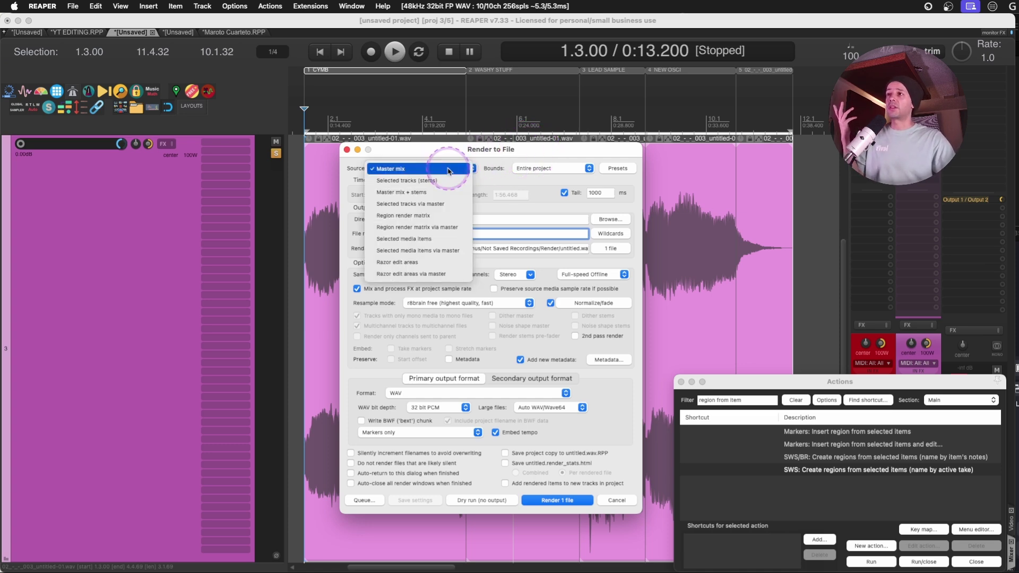
left_click(429, 216)
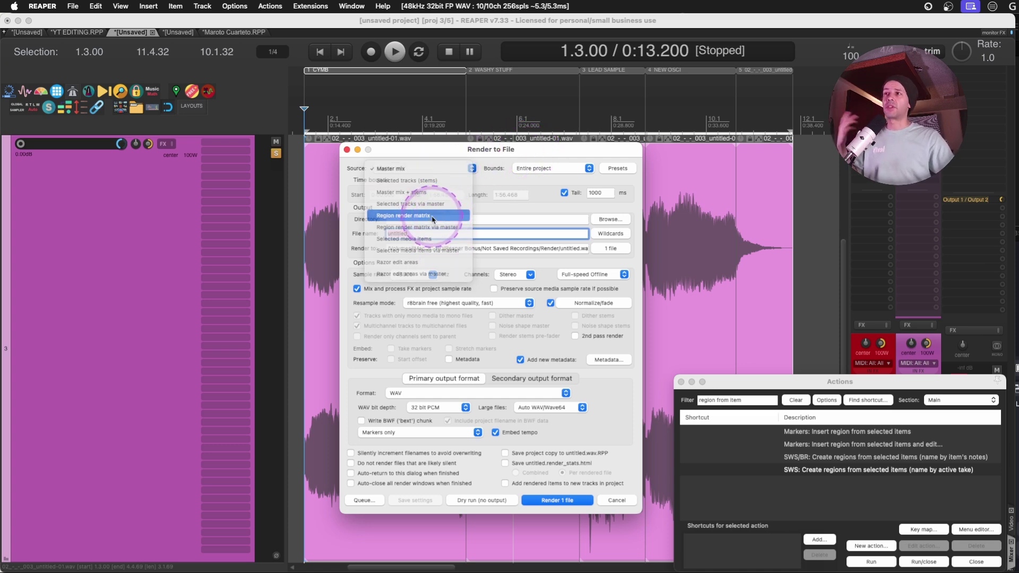
left_click(505, 191)
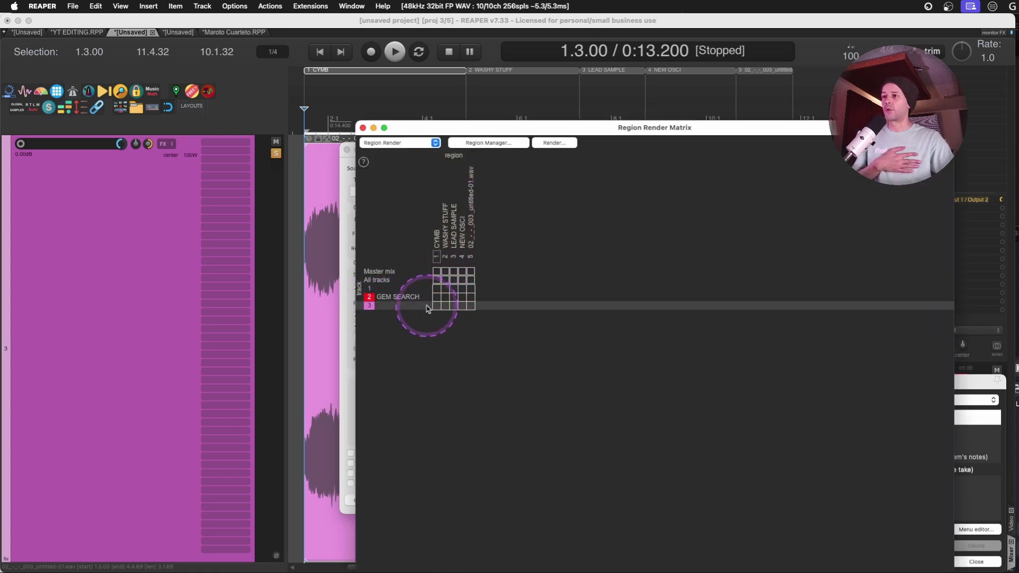
left_click_drag(436, 306, 508, 305)
left_click(470, 306)
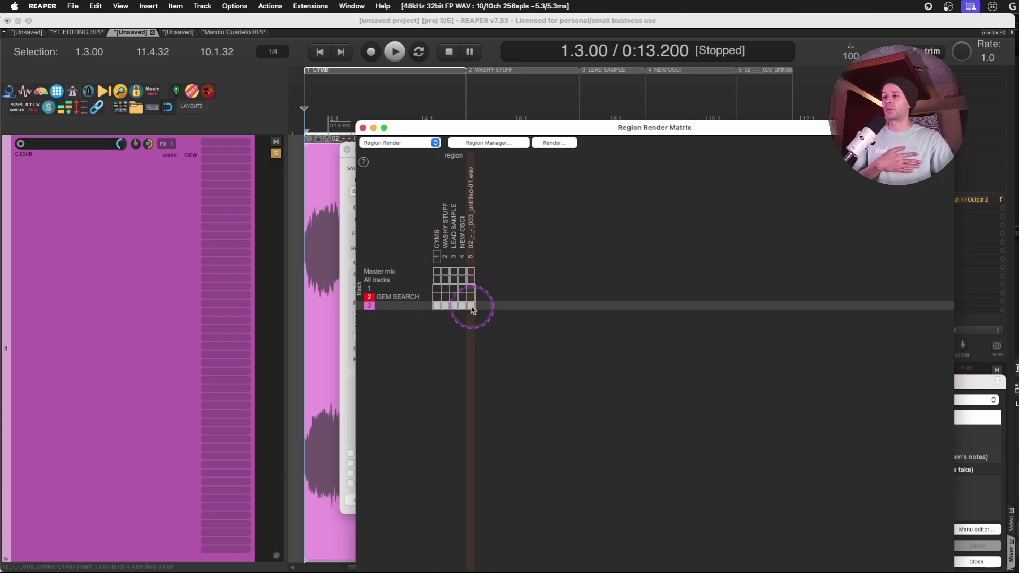
left_click(364, 128)
Configure the render to normalize to LUFS-M max at -24.00 LU with a True peak brickwall limit of -.5 dB.
left_click(594, 303)
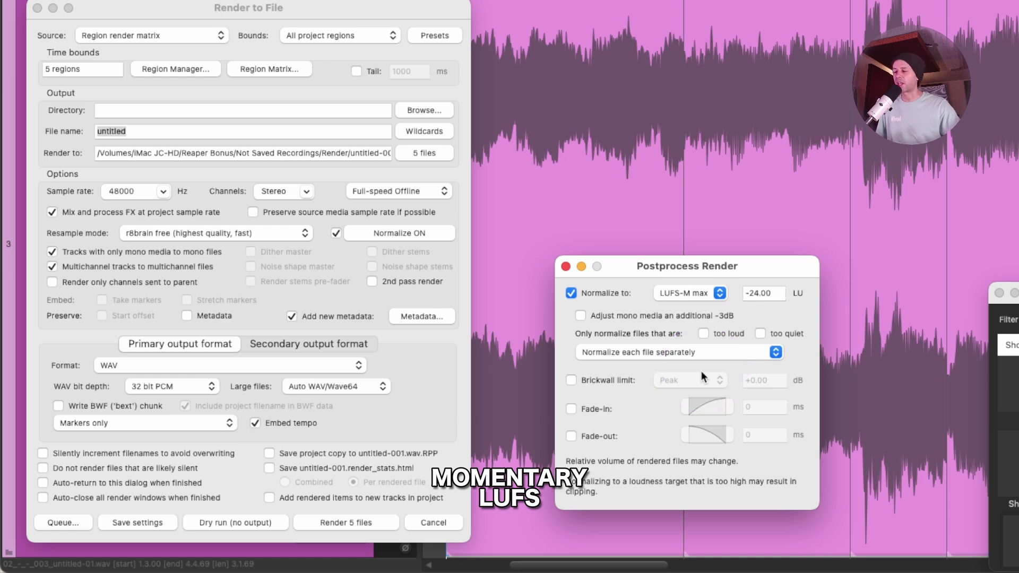
left_click(571, 380)
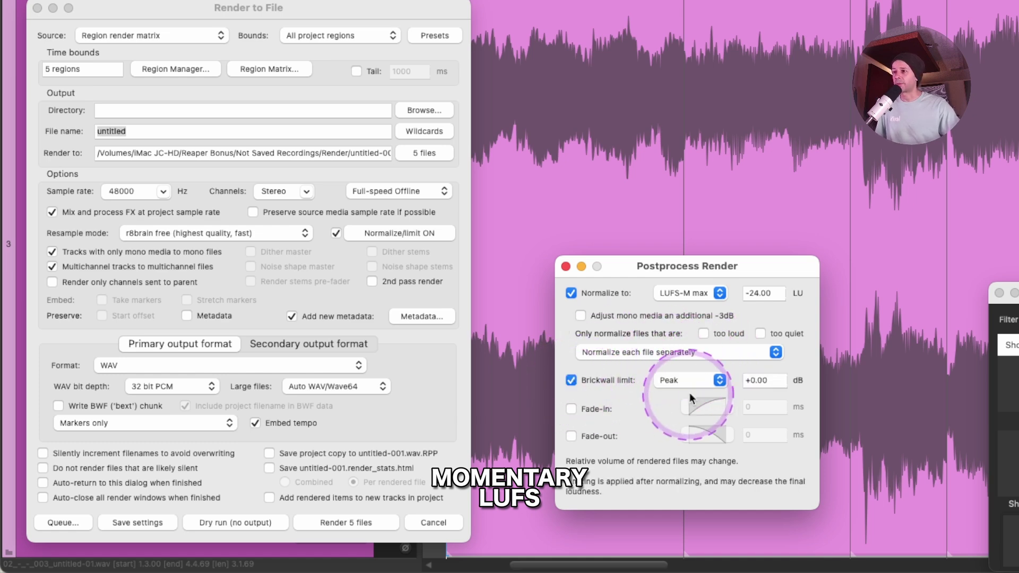
left_click(687, 380)
left_click(677, 393)
left_click(764, 380)
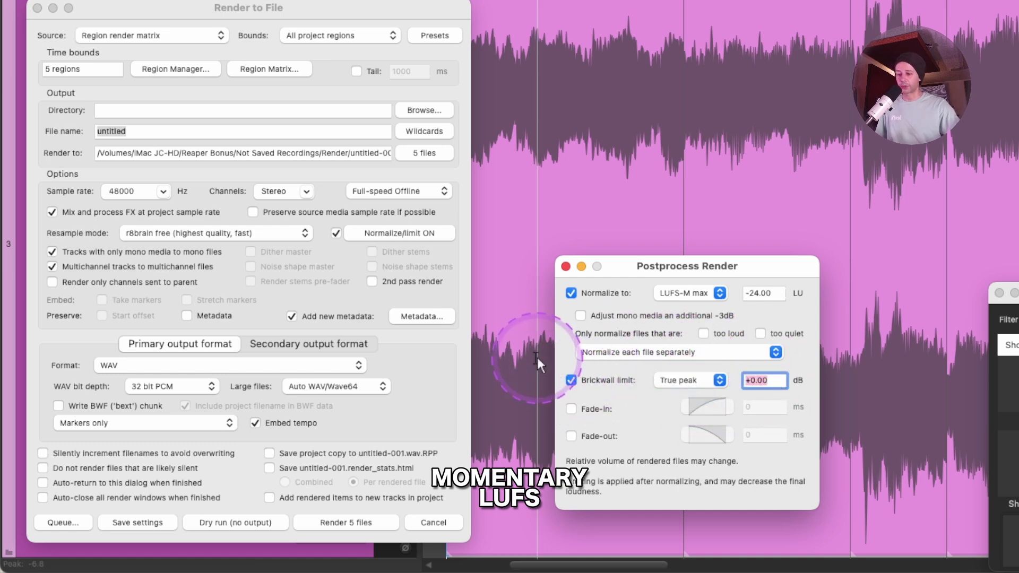
Enable fades on the rendered files, with a 5 ms fade-in and a 15 ms fade-out.
left_click(571, 409)
left_click(571, 436)
key("Tab")
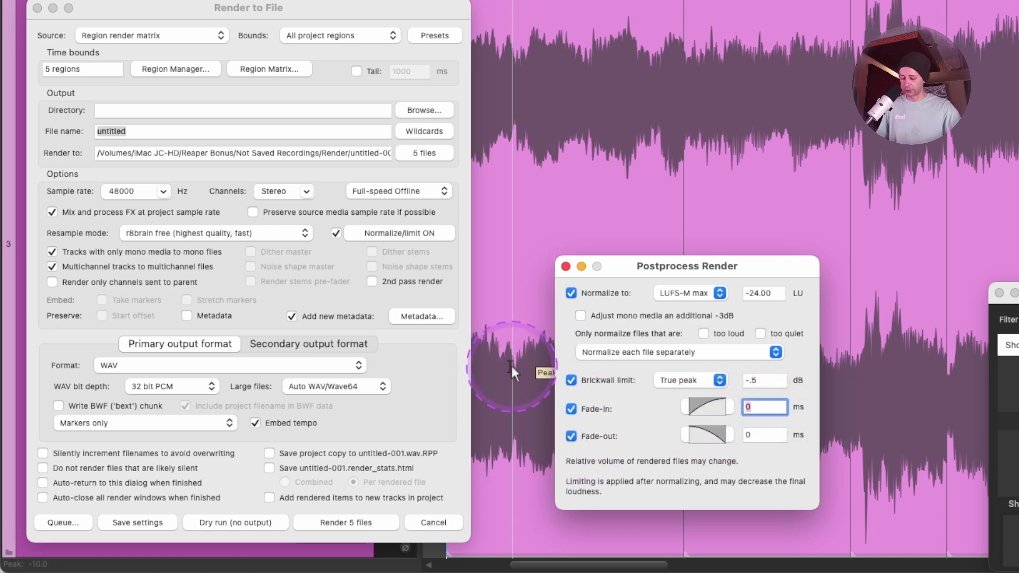
type("5")
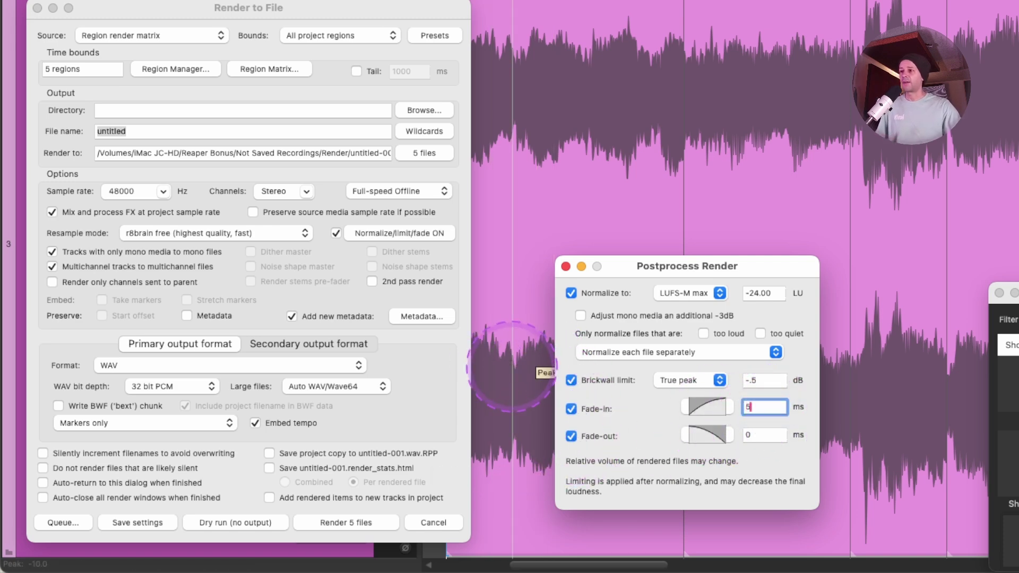
left_click(765, 434)
type("15")
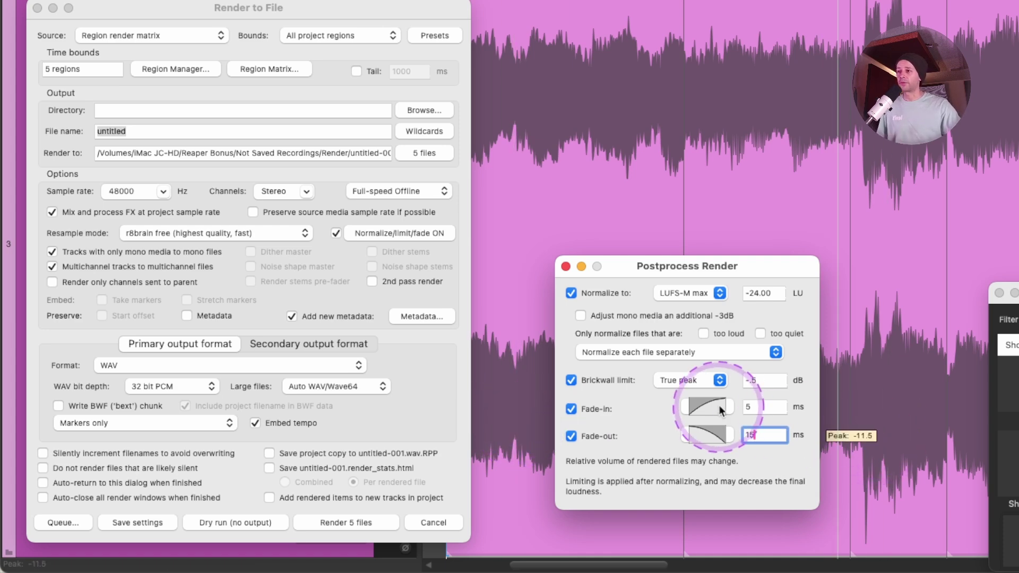
left_click(766, 405)
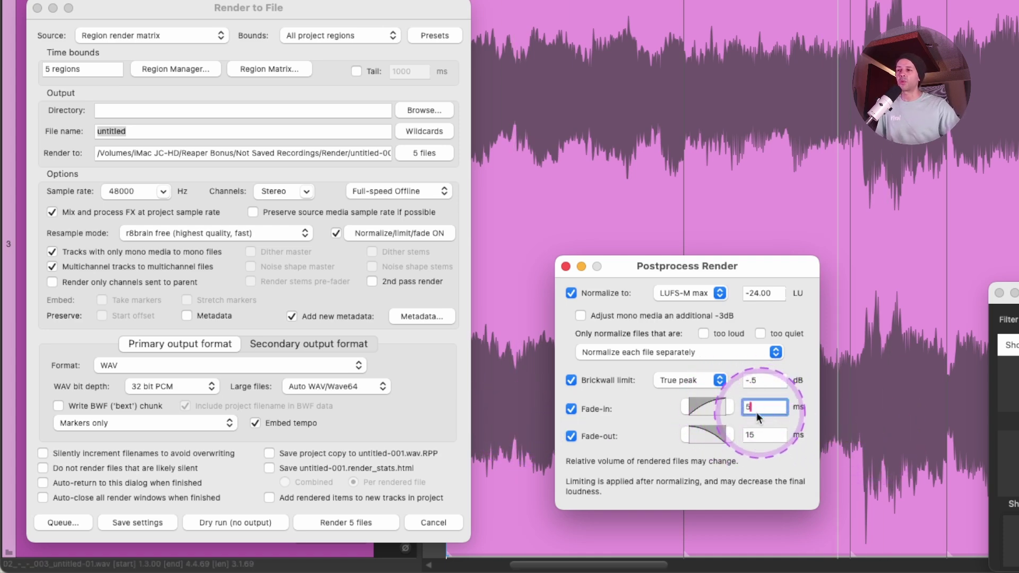
Change the fade-in to a steep fast-start curve and the fade-out to a fast-start concave curve, and close the render settings.
left_click(705, 410)
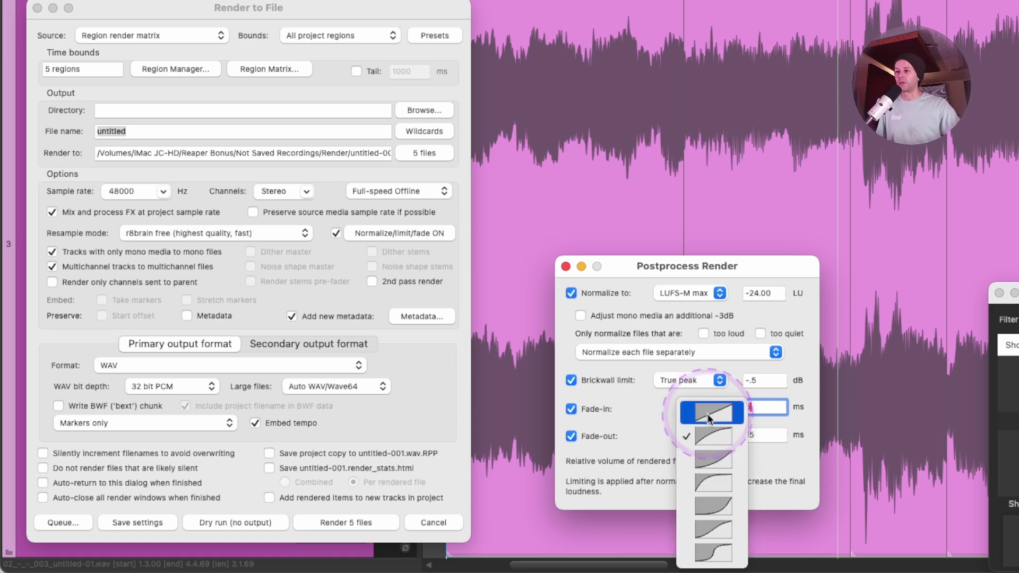
left_click_drag(715, 481, 712, 483)
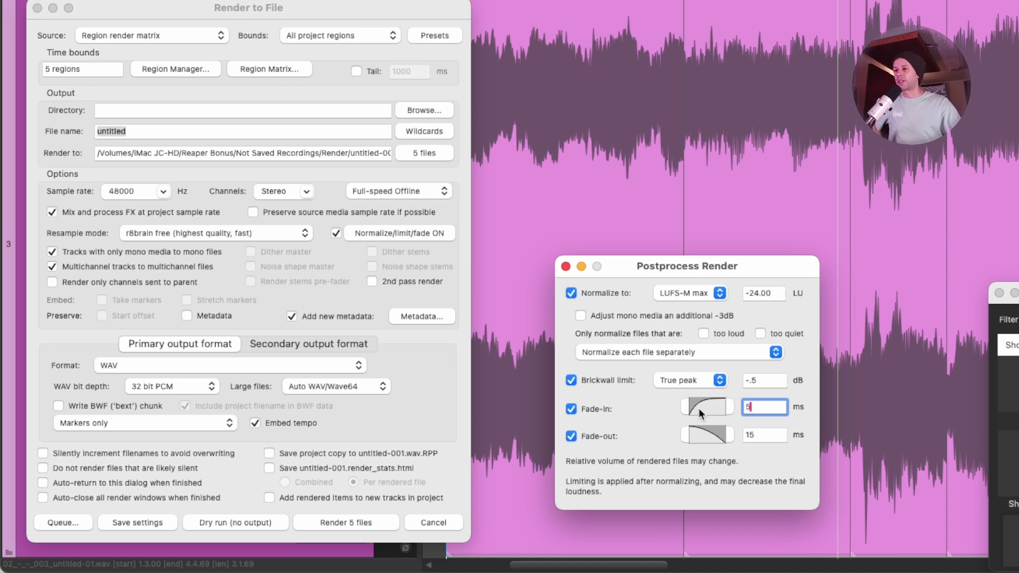
left_click_drag(705, 428, 718, 457)
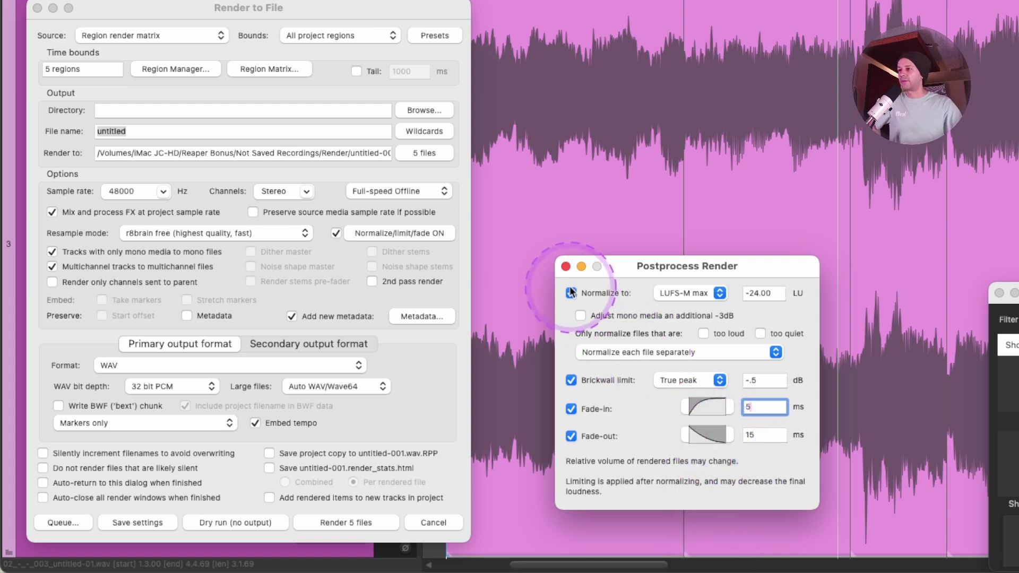
left_click(566, 267)
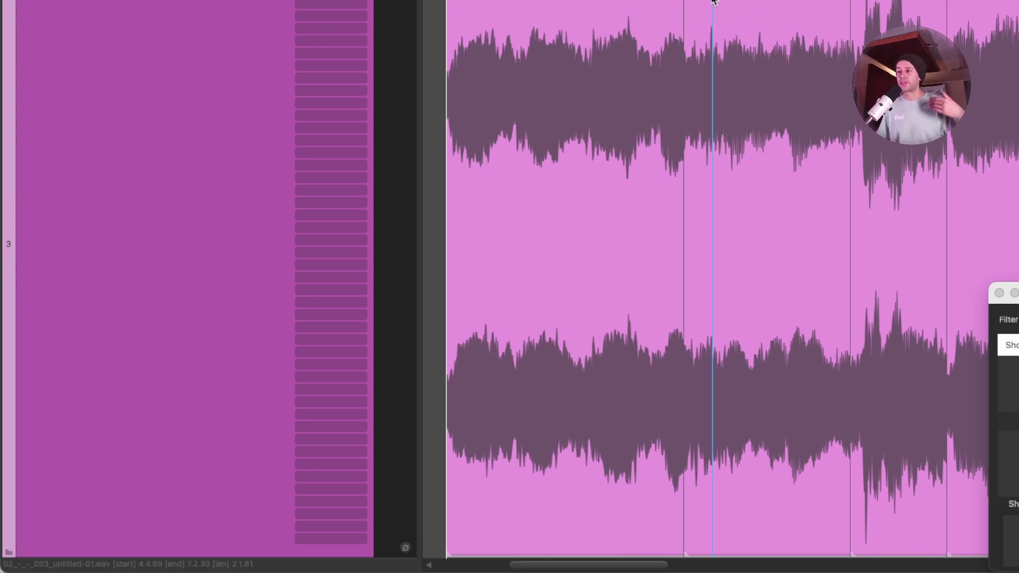
Switch to the multitrack music project with BASS, OH, VOX, SAX and GTR tracks and examine its split sections up close.
key("super+Page_Down")
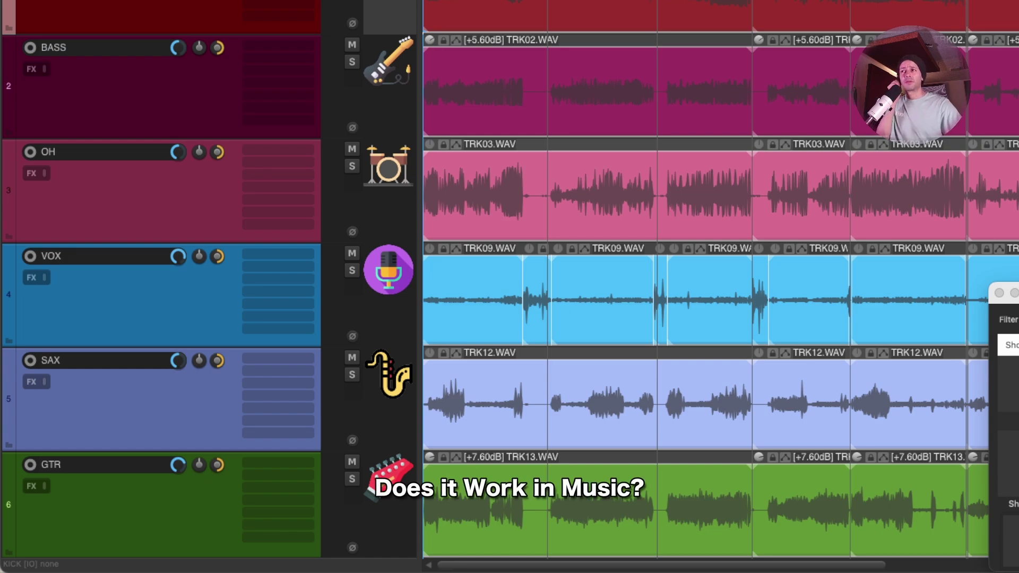
left_click(437, 2)
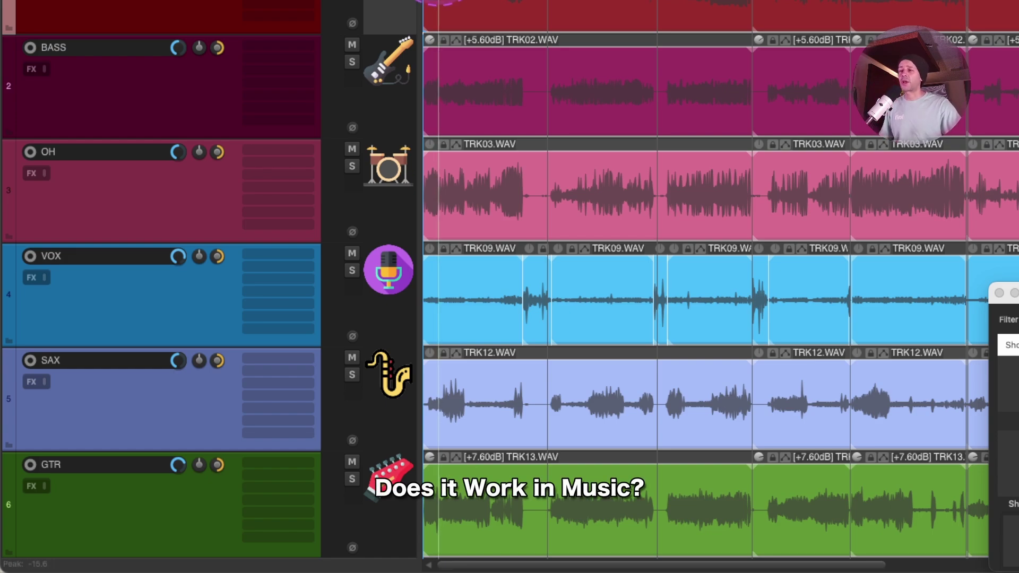
left_click_drag(685, 3, 745, 478)
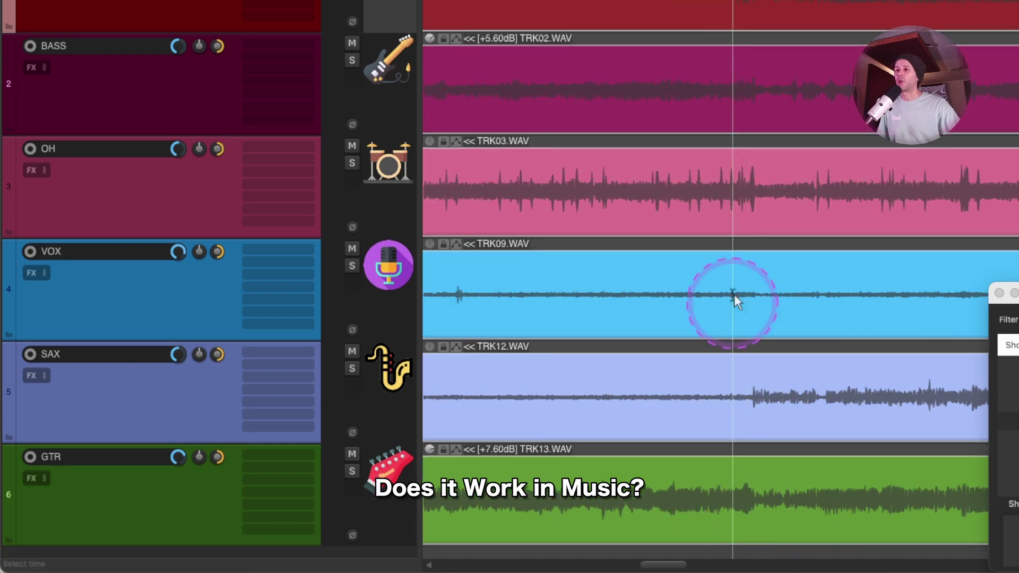
left_click_drag(587, 3, 771, 533)
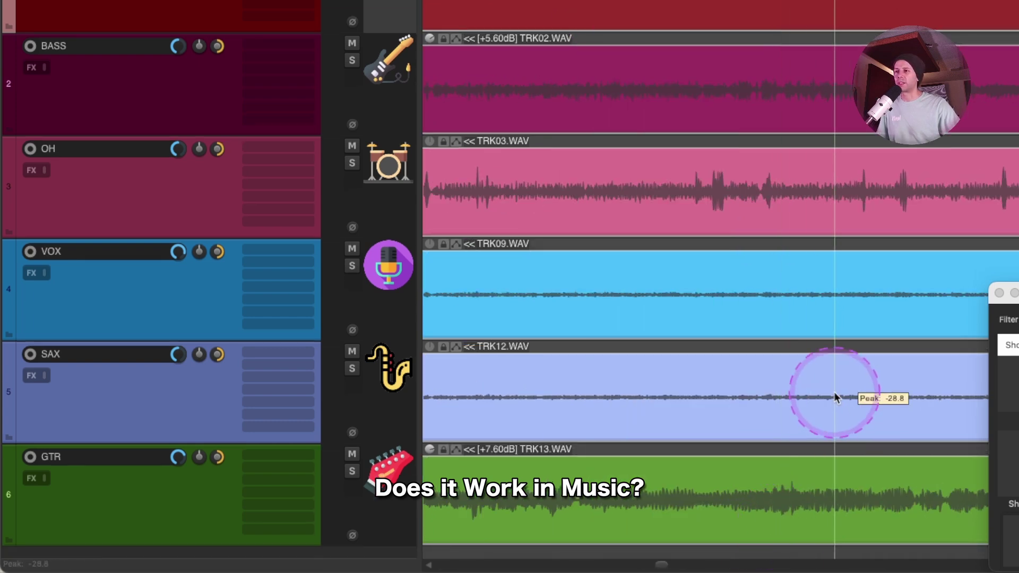
key("minus")
key("minus")
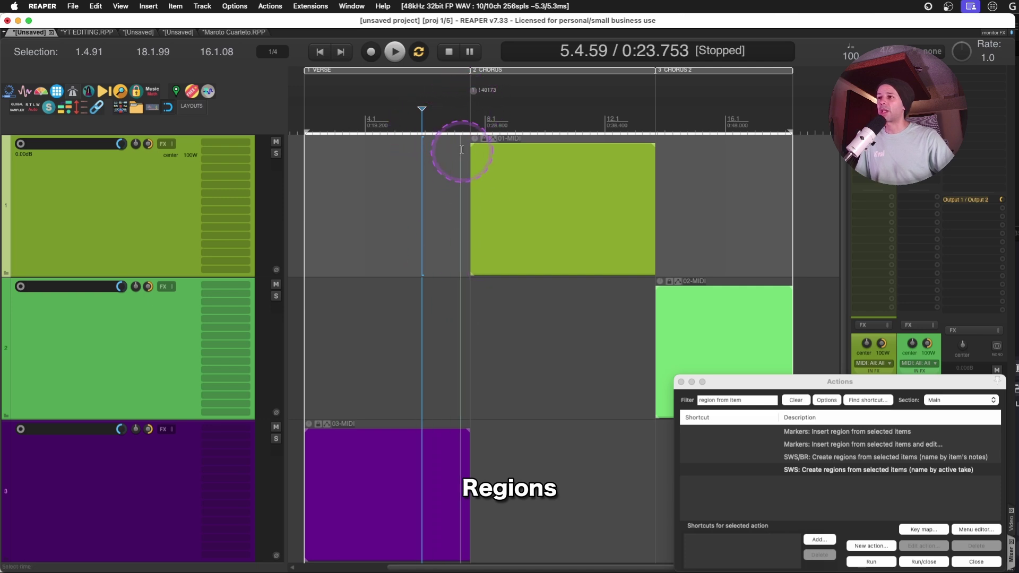
Make a time selection at the end of the VERSE region, and replace it with one from 8.1.21 to 11.3.71 in CHORUS.
left_click_drag(375, 115, 471, 107)
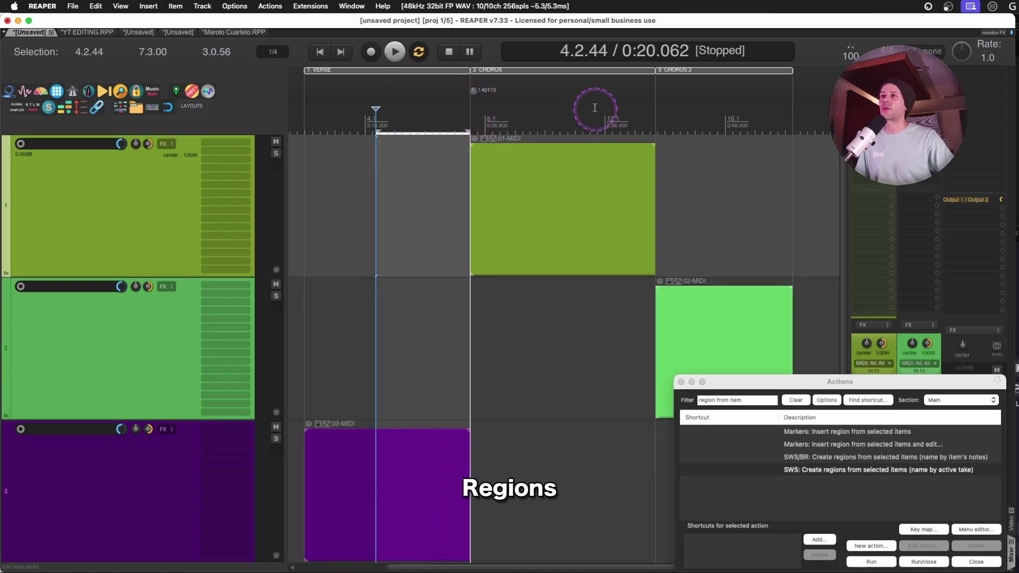
left_click_drag(596, 106, 487, 108)
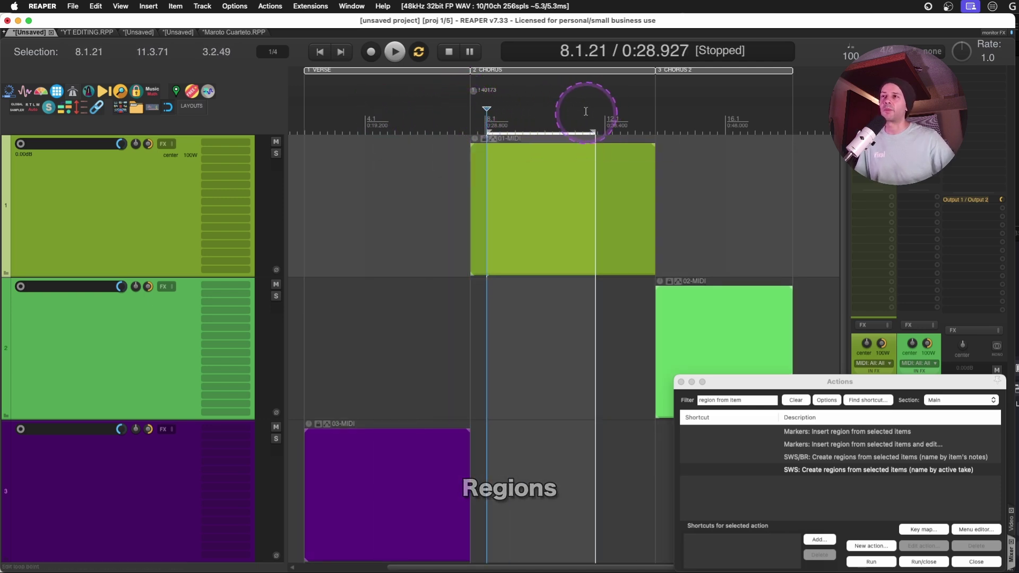
Undo a first region move and copy the CHORUS region with its contents to just before bar 36.
scroll(586, 111, "down", 4)
scroll(586, 112, "down", 2)
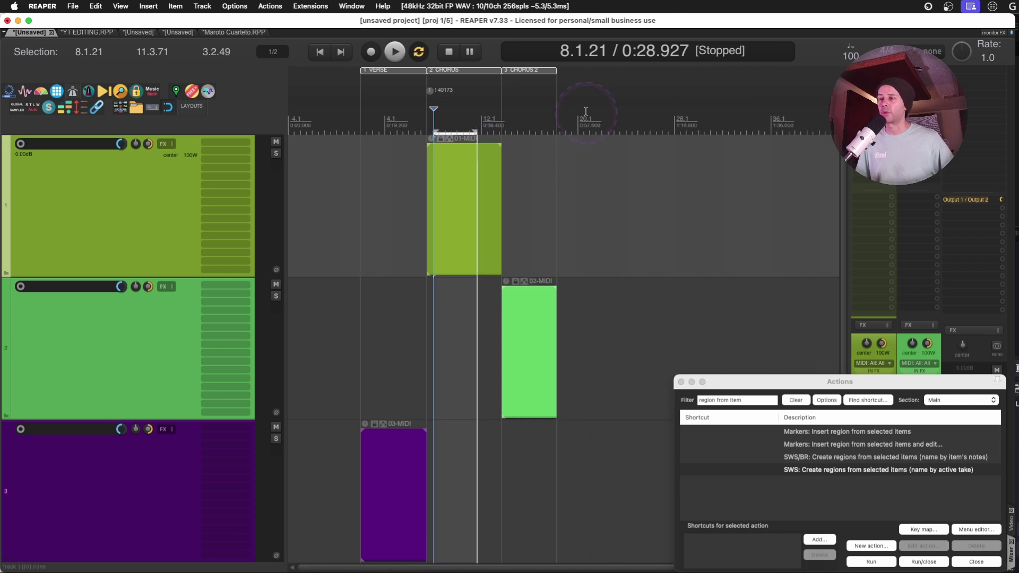
left_click_drag(532, 85, 625, 78)
key("super+z")
left_click_drag(467, 71, 762, 82)
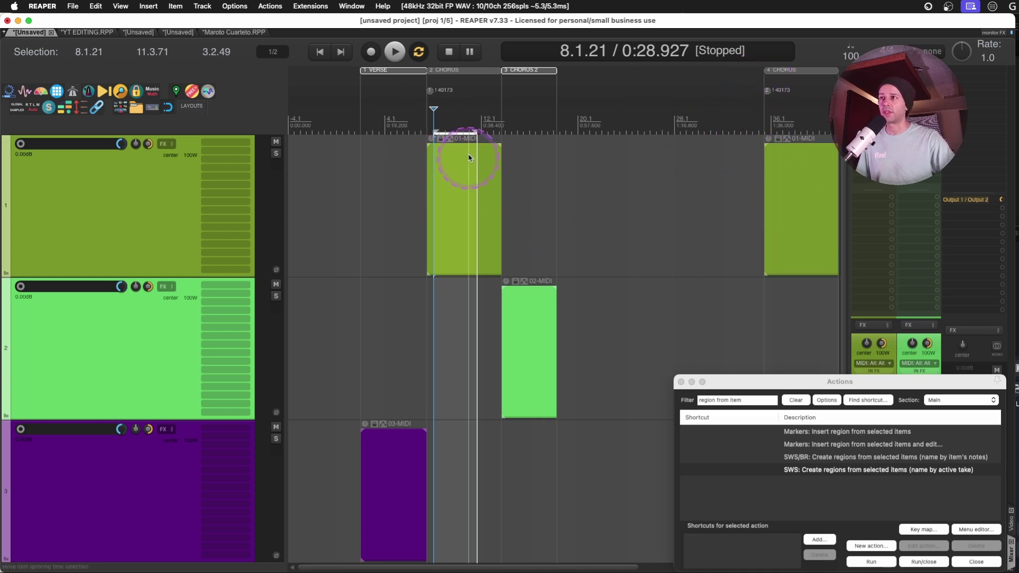
Place the edit cursor at the CHORUS start, search the actions for GO TO NEXT and copy the command ID of "Markers: Go to next marker/project end".
left_click(427, 110)
left_click_drag(306, 170, 673, 432)
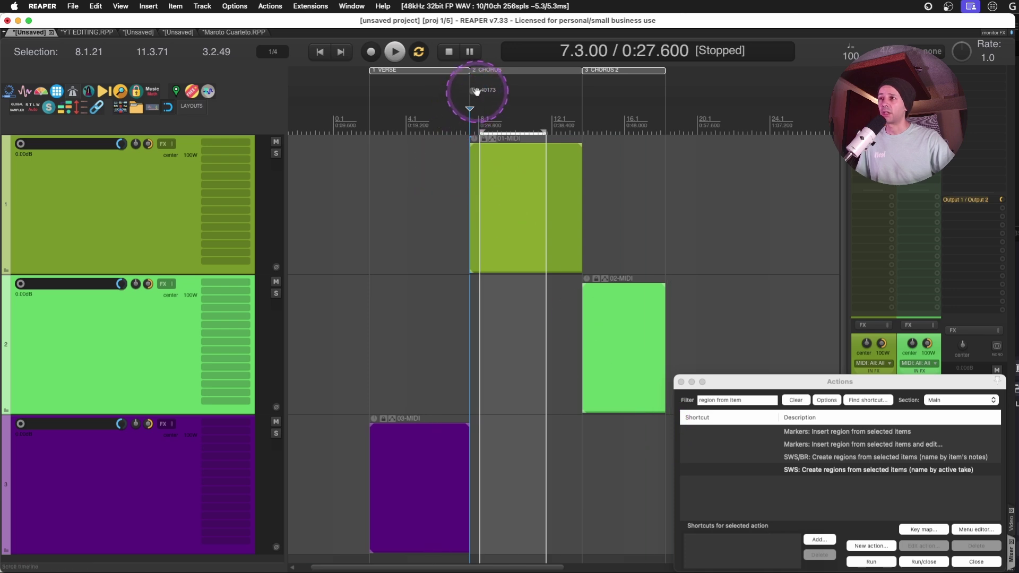
key("shift+/")
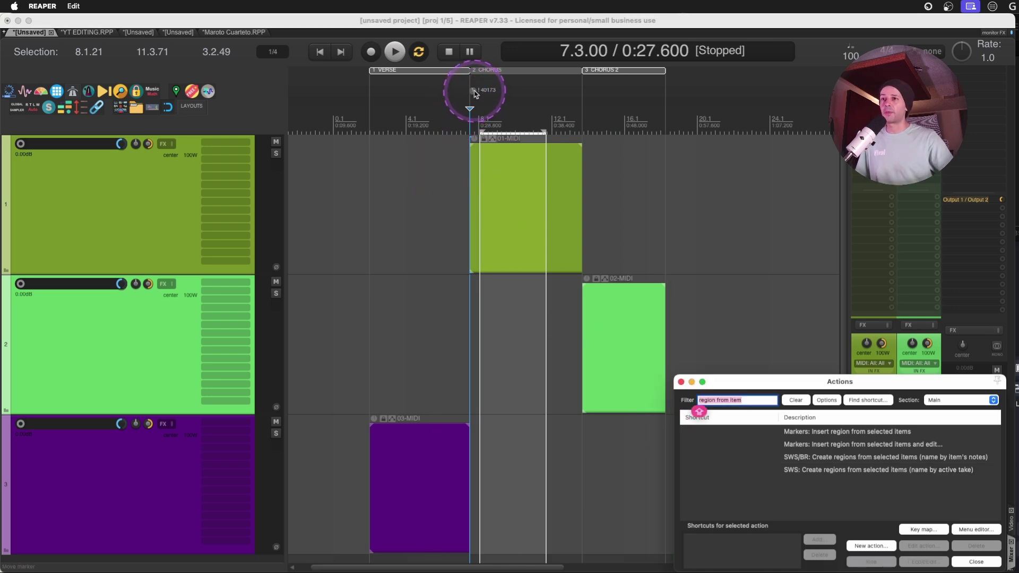
type("GO TO NEXT")
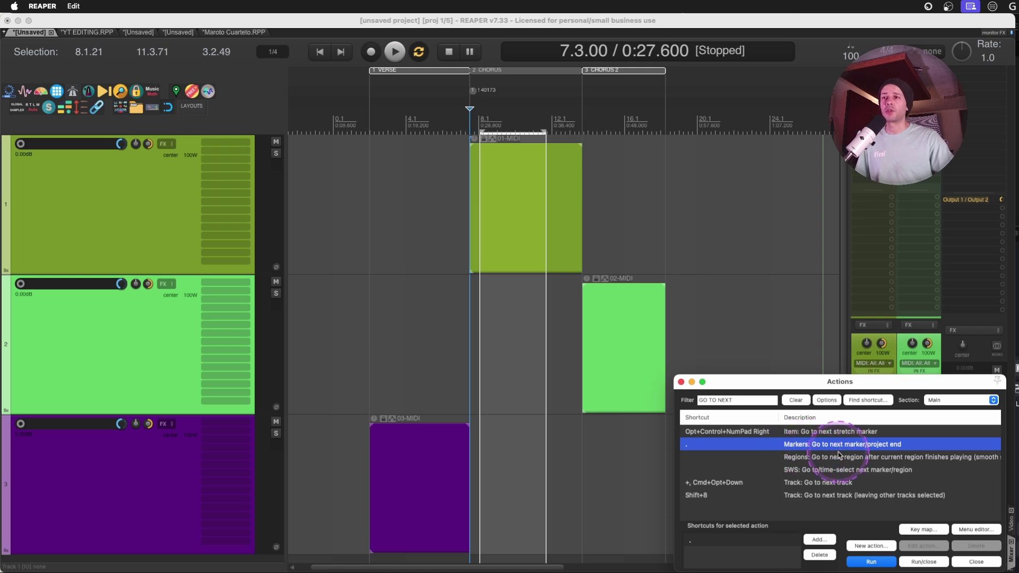
right_click(881, 448)
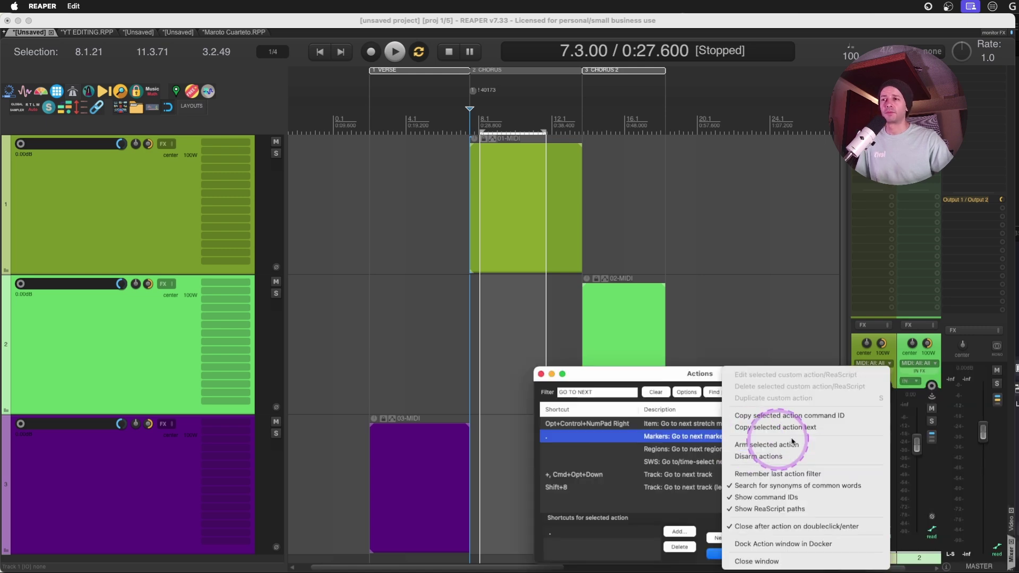
left_click(829, 416)
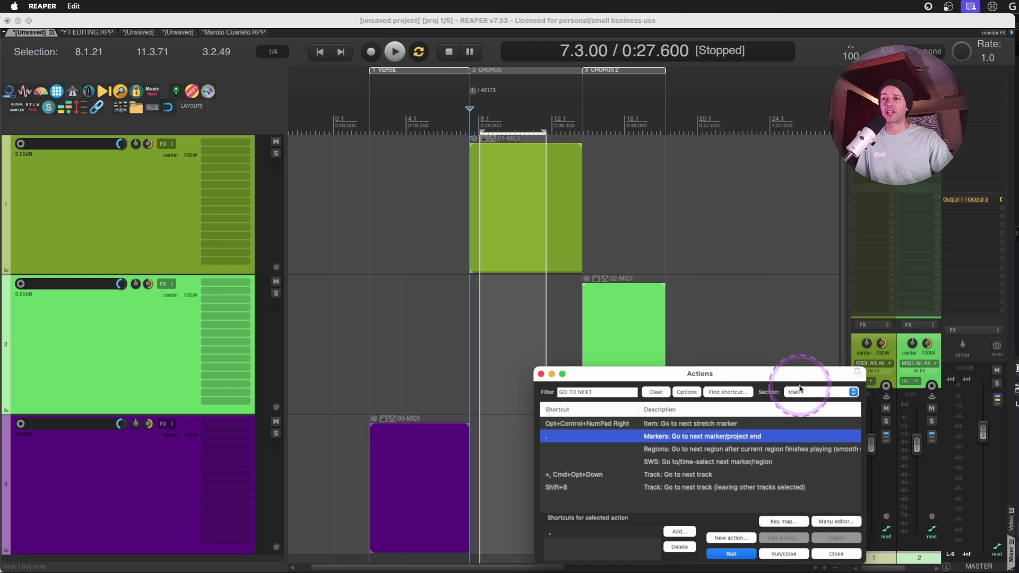
Inspect the name of the action marker at the CHORUS start and cancel without editing it.
left_click_drag(804, 374, 868, 379)
double_click(473, 90)
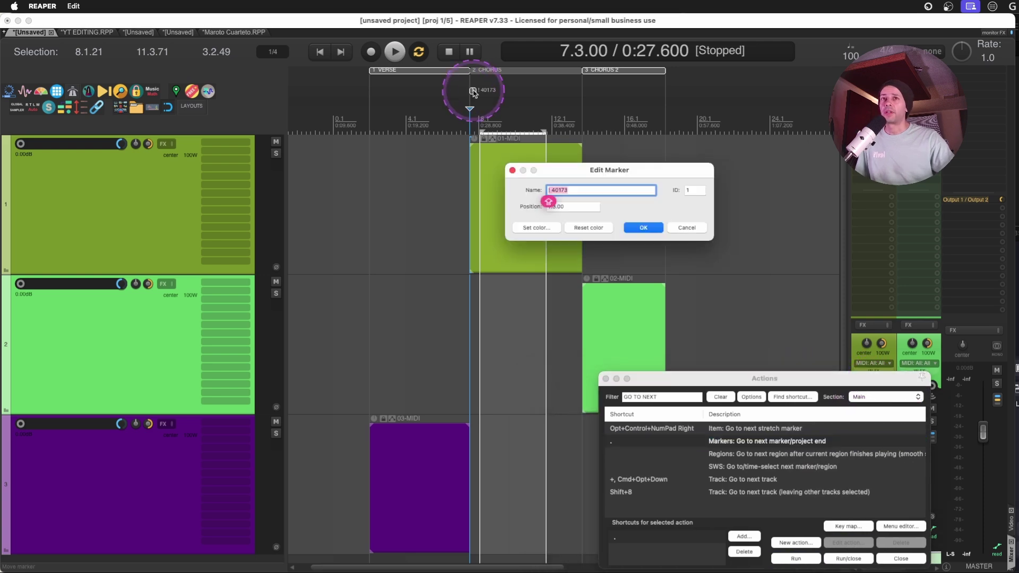
left_click(553, 191)
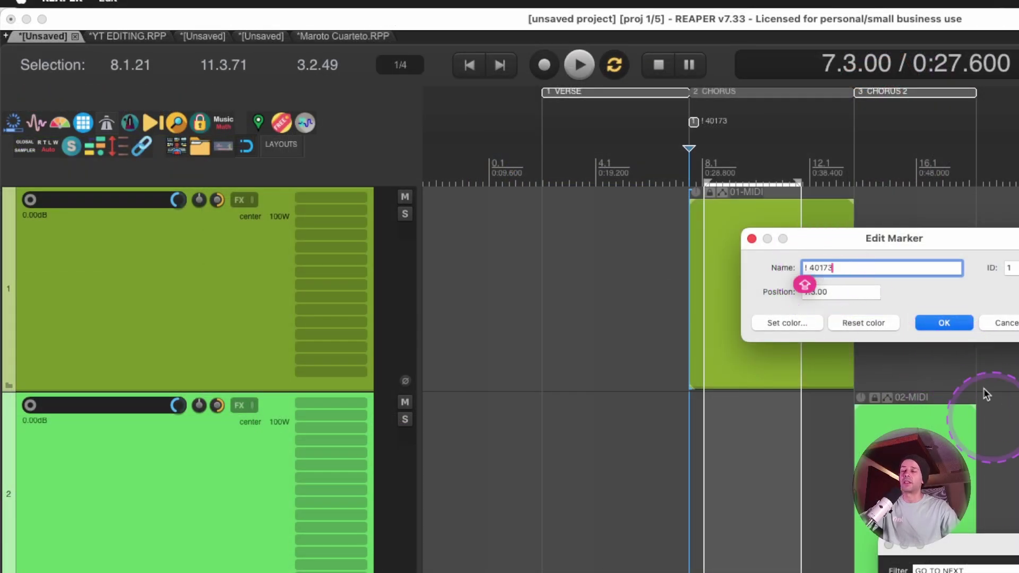
left_click(1002, 321)
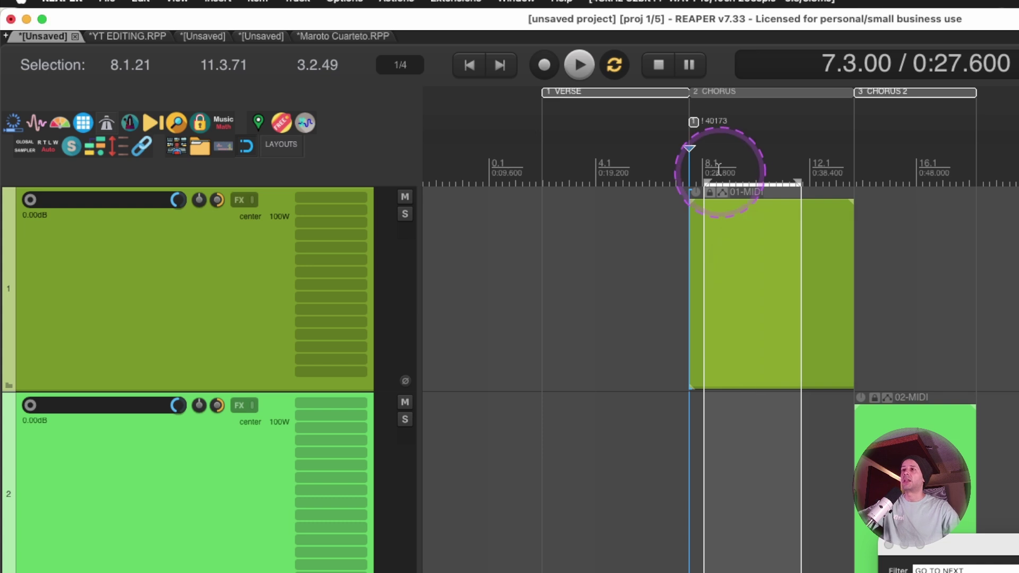
Turn off repeat, play from about 6.4.44 across the ! 40173 marker to test its action, and stop playback.
left_click(672, 170)
left_click(616, 65)
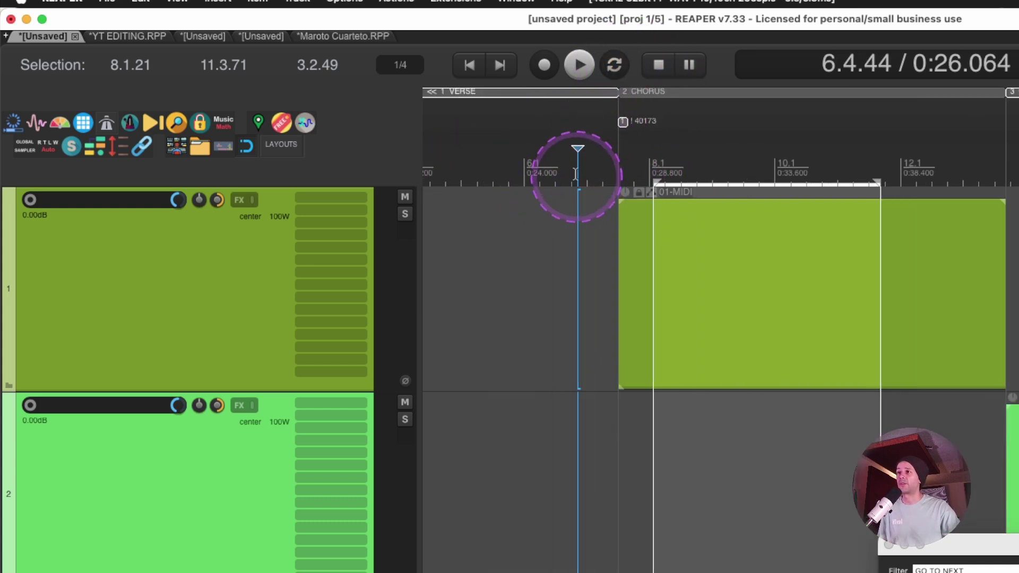
key("space")
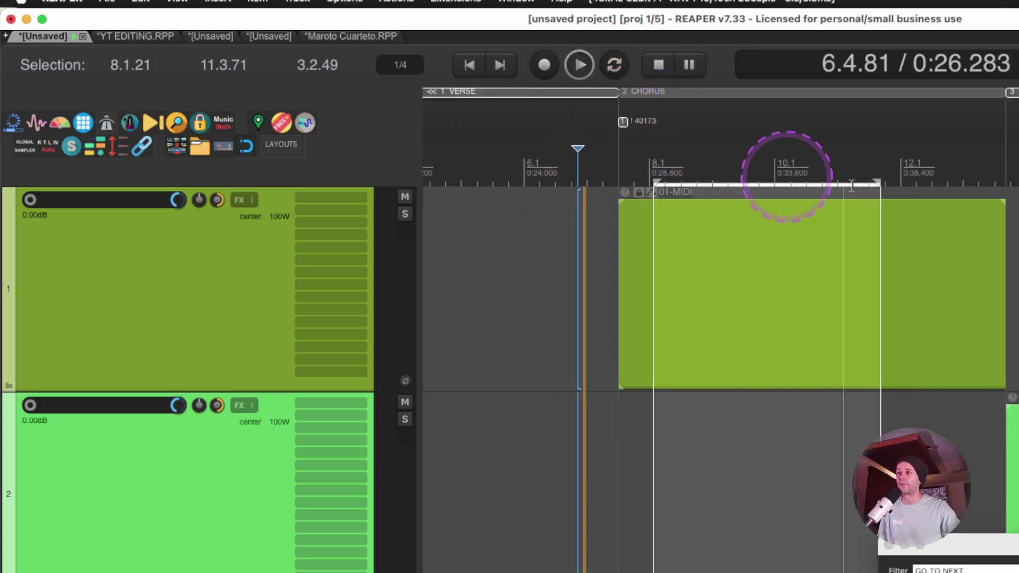
key("Page_Down")
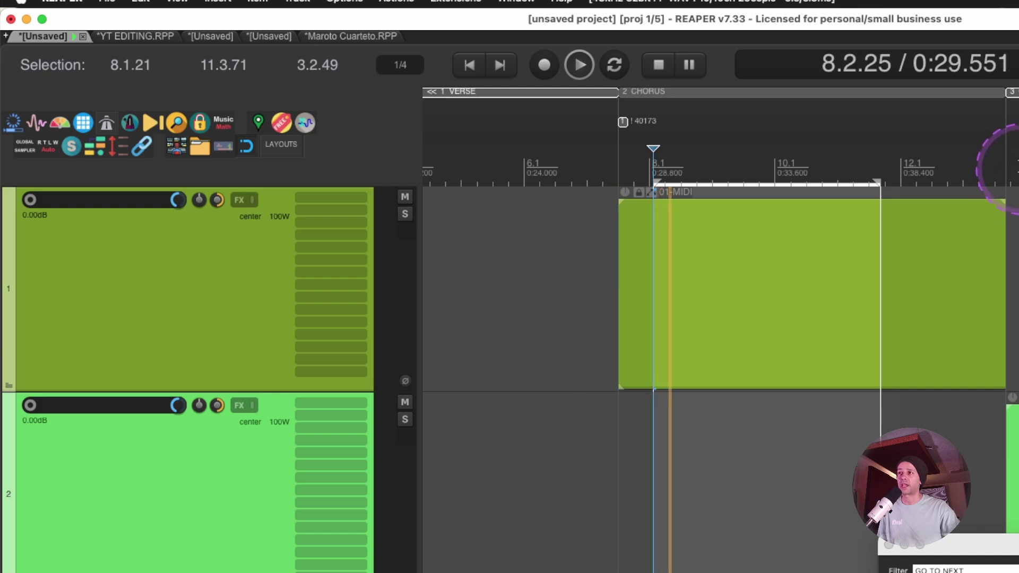
key("space")
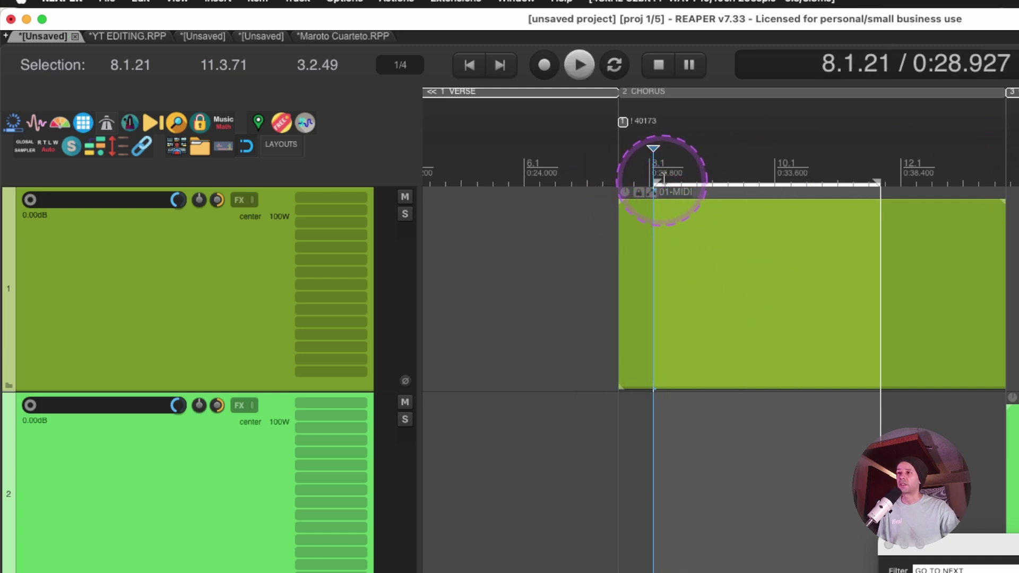
Set the time selection to the whole CHORUS region and play from about 5.2.93 in the VERSE.
double_click(729, 156)
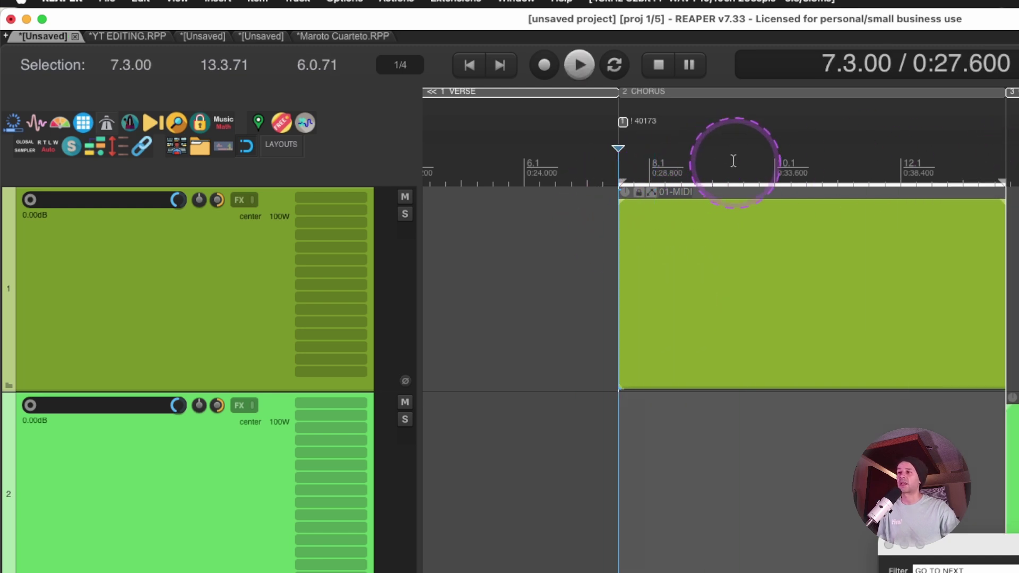
left_click(491, 154)
left_click(627, 195)
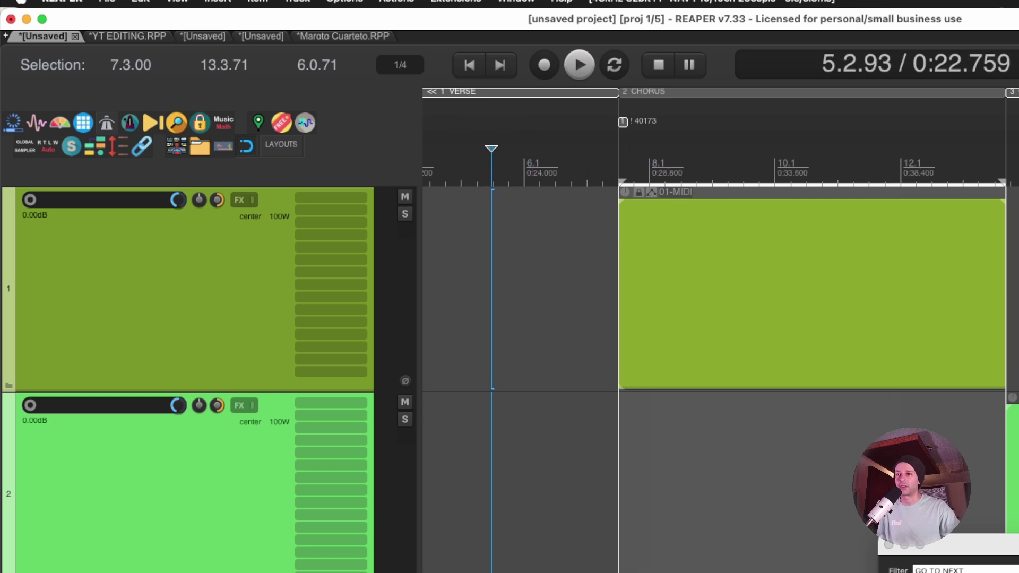
key("space")
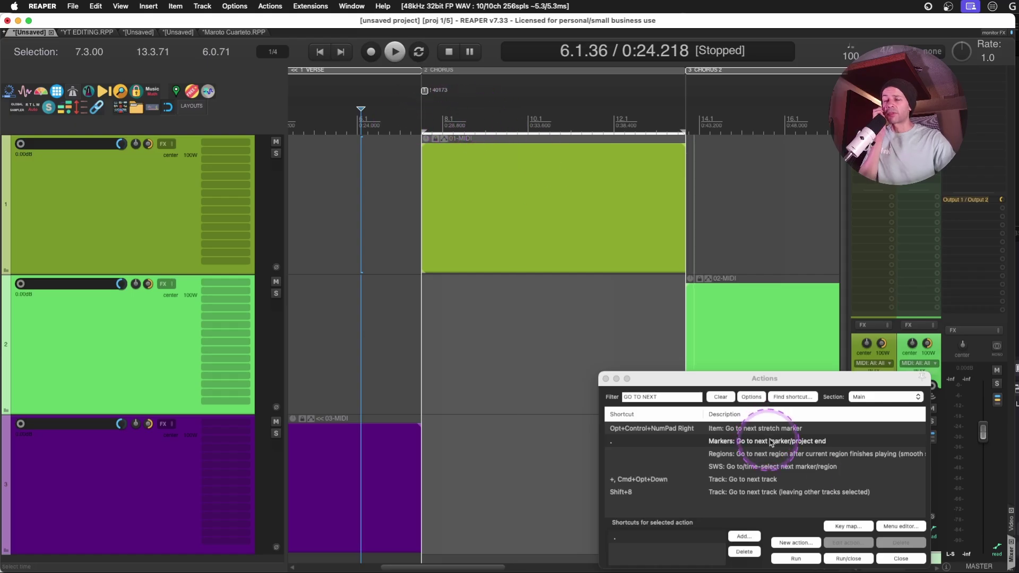
Make a time selection from 8.4.21 to 10.4.30 inside CHORUS and play from about 6.3.95 across the action marker.
left_click_drag(477, 118, 563, 119)
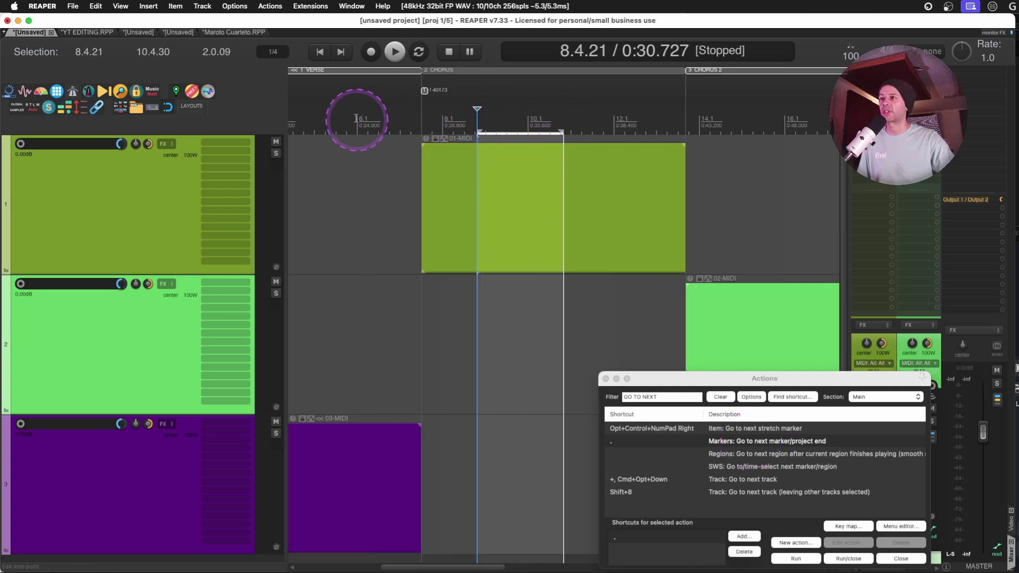
left_click(388, 119)
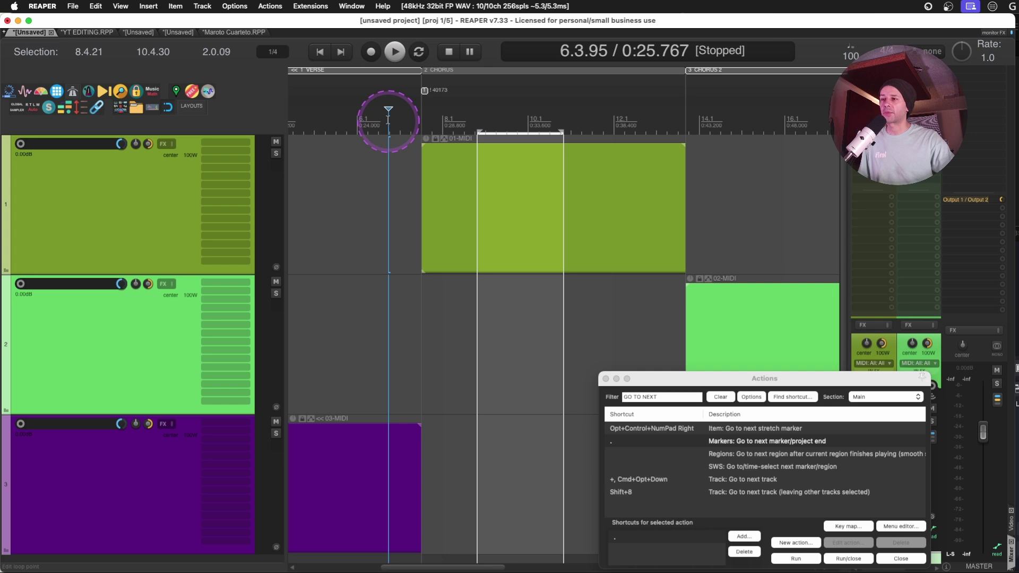
key("space")
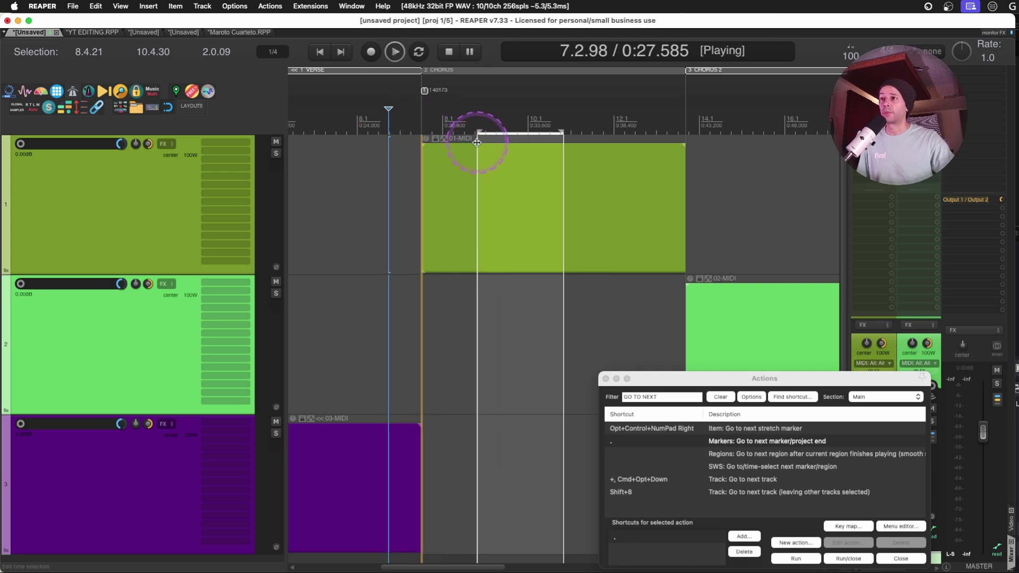
Continue playback from the time selection's start at 8.4.21, stop it, and move the edit cursor to the next marker.
left_click(477, 143)
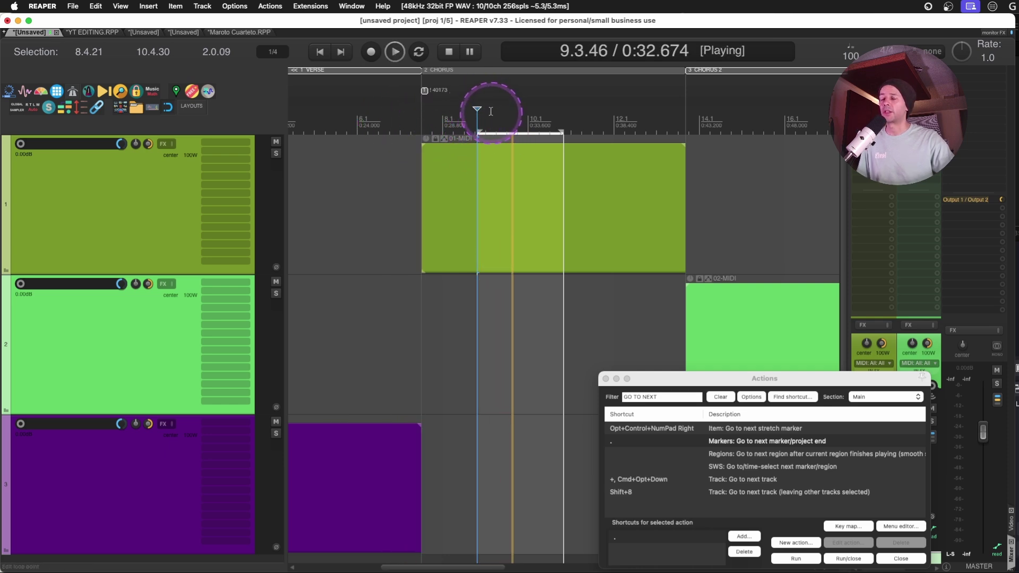
key("space")
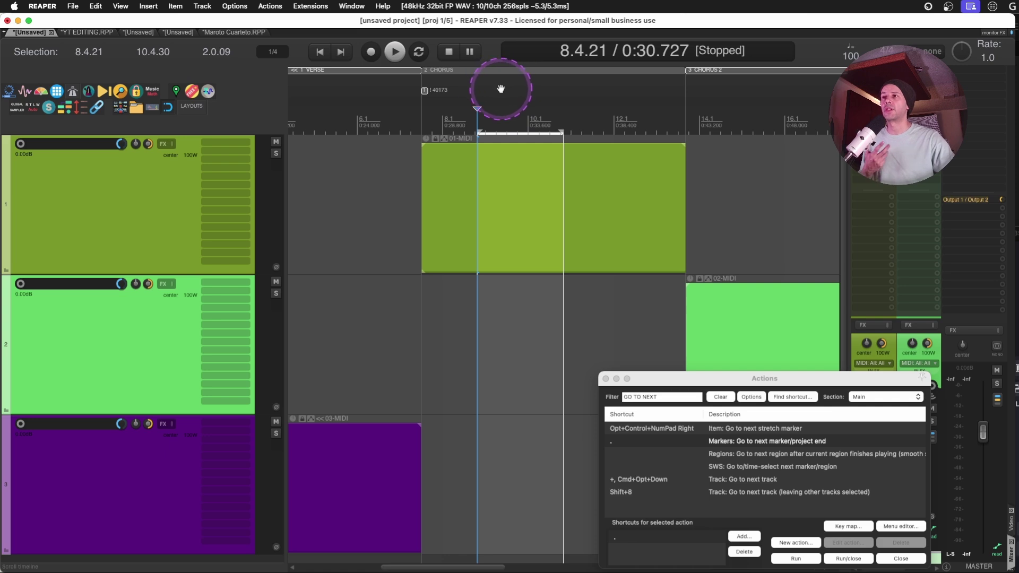
key("period")
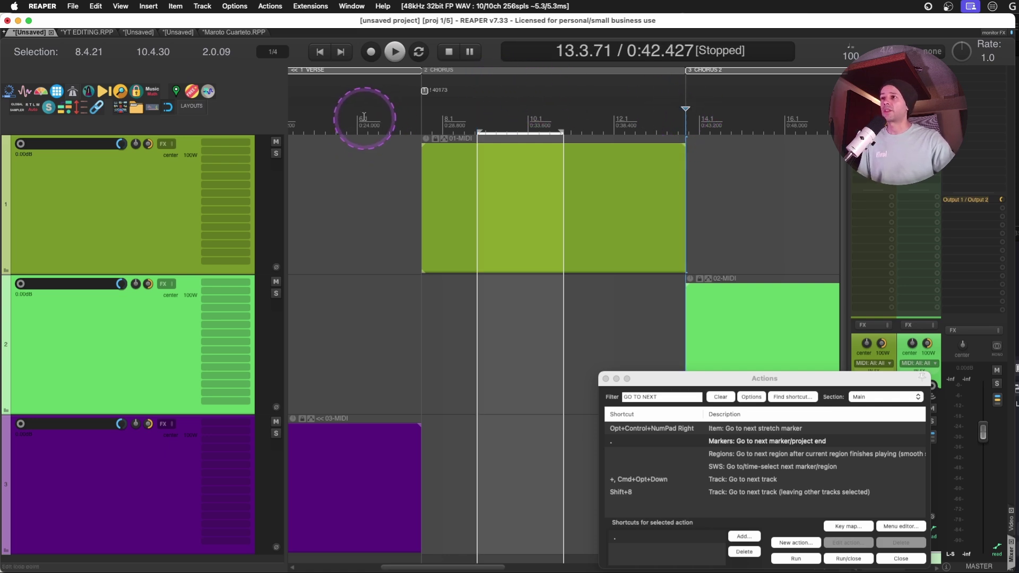
Set the time selection to the whole CHORUS region, play from about 6.1.17, and stop with the cursor at the region's end.
double_click(503, 116)
left_click(359, 113)
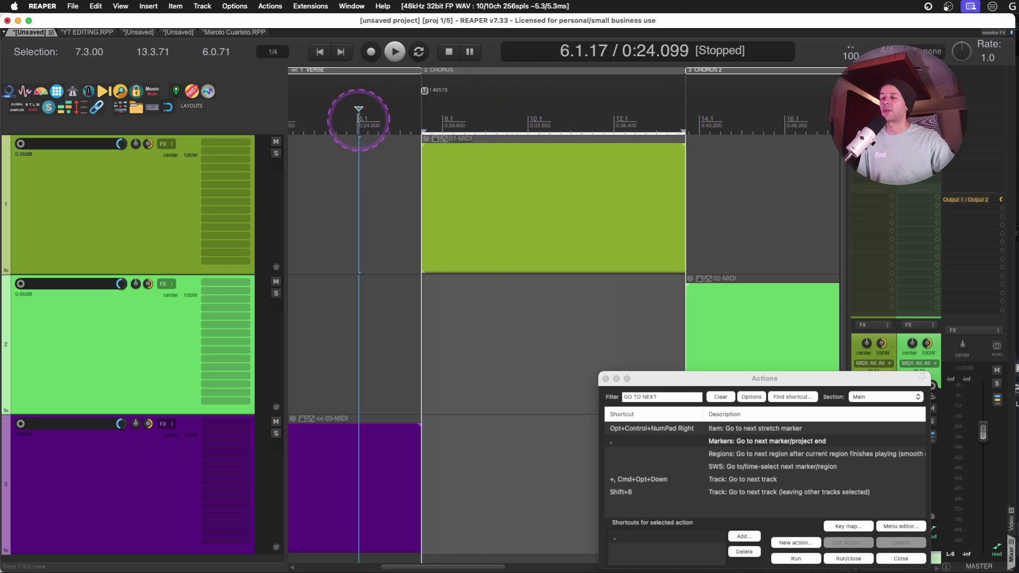
key("space")
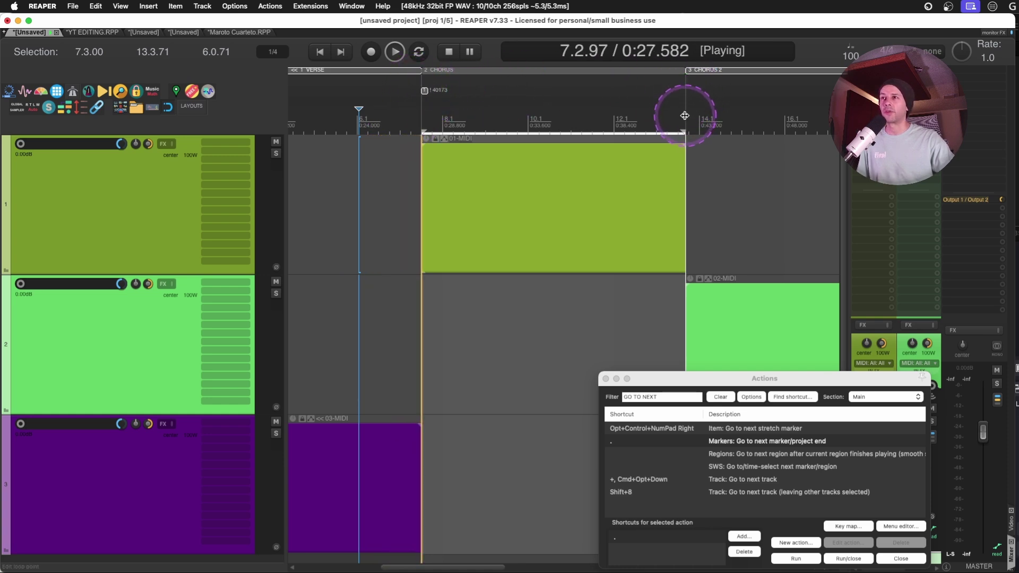
left_click(684, 116)
key("space")
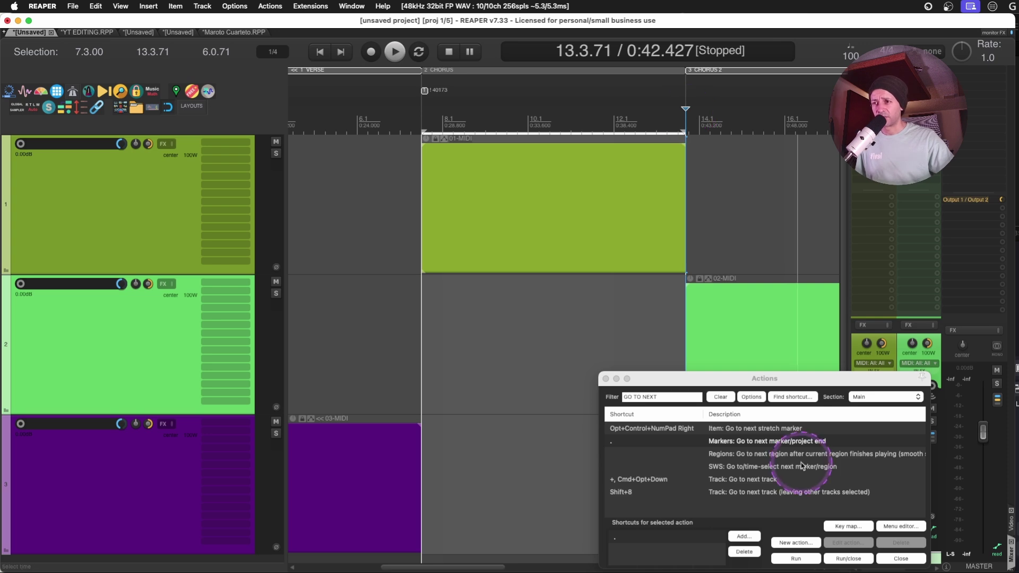
Copy the command ID of "SWS: Go to/time-select next marker/region" and rename the CHORUS start marker "! _SWS_SELNEXTMORR".
left_click(756, 467)
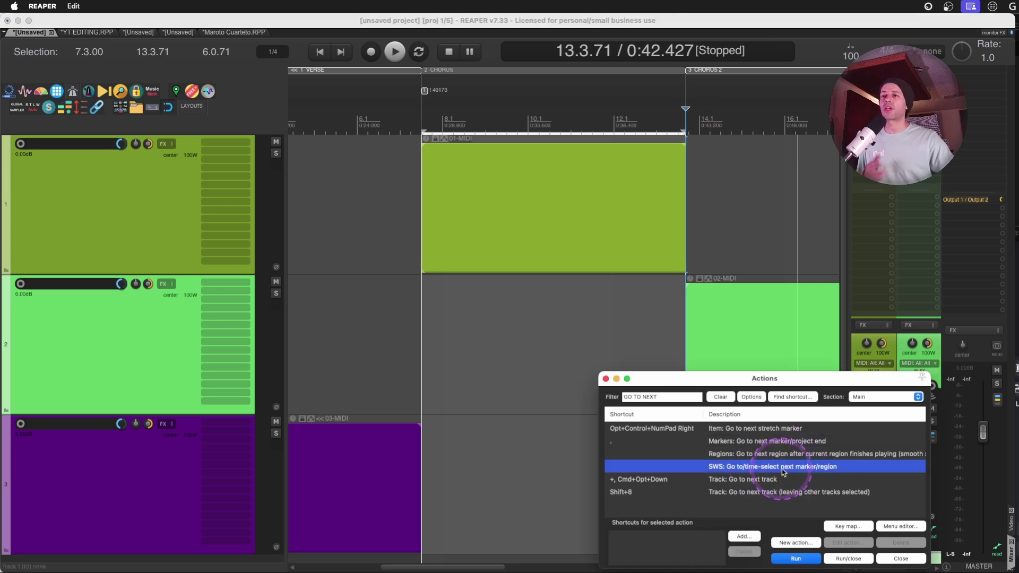
right_click(806, 467)
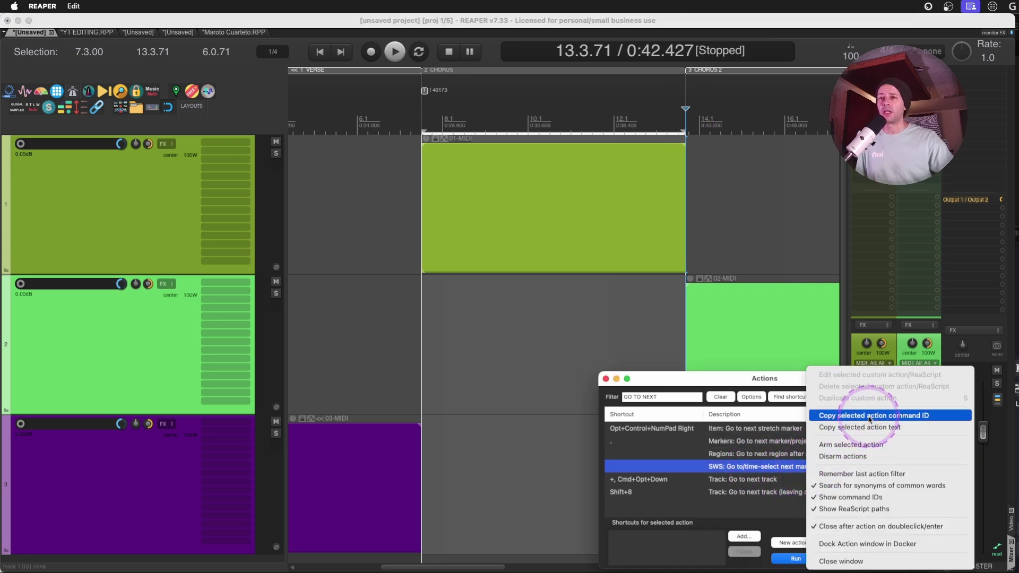
left_click(857, 427)
double_click(425, 90)
left_click_drag(552, 190, 579, 211)
key("super+v")
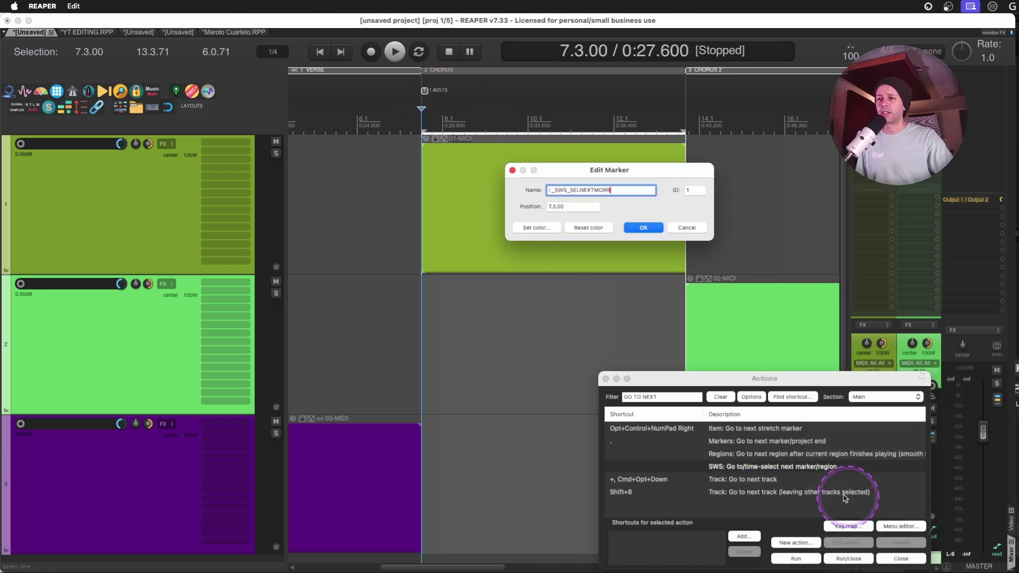
key("Return")
Play from the CHORUS start at 7.3.00 to test the ! _SWS_SELNEXTMORR action marker, and stop playback.
key("space")
key("space")
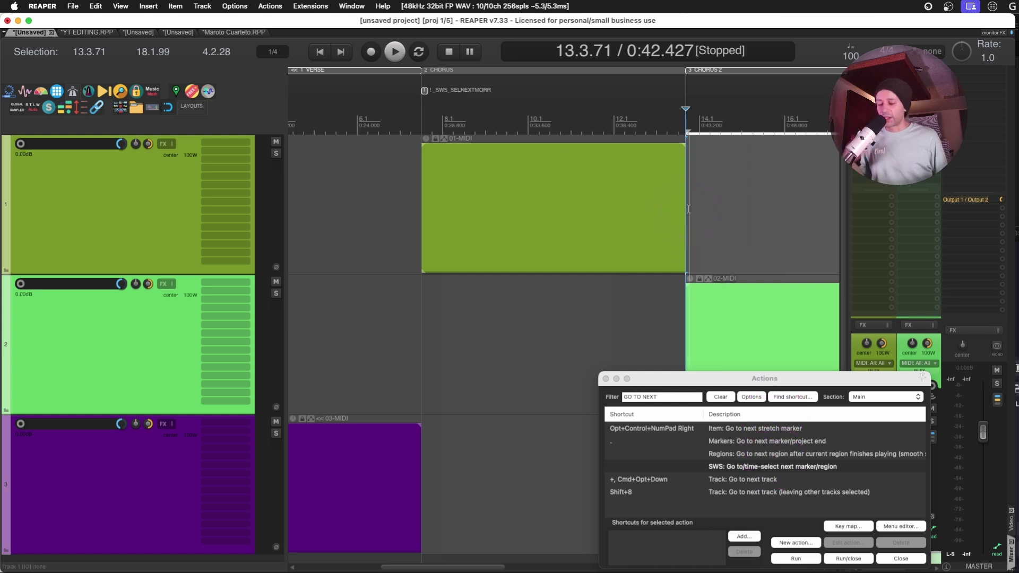
left_click(688, 209)
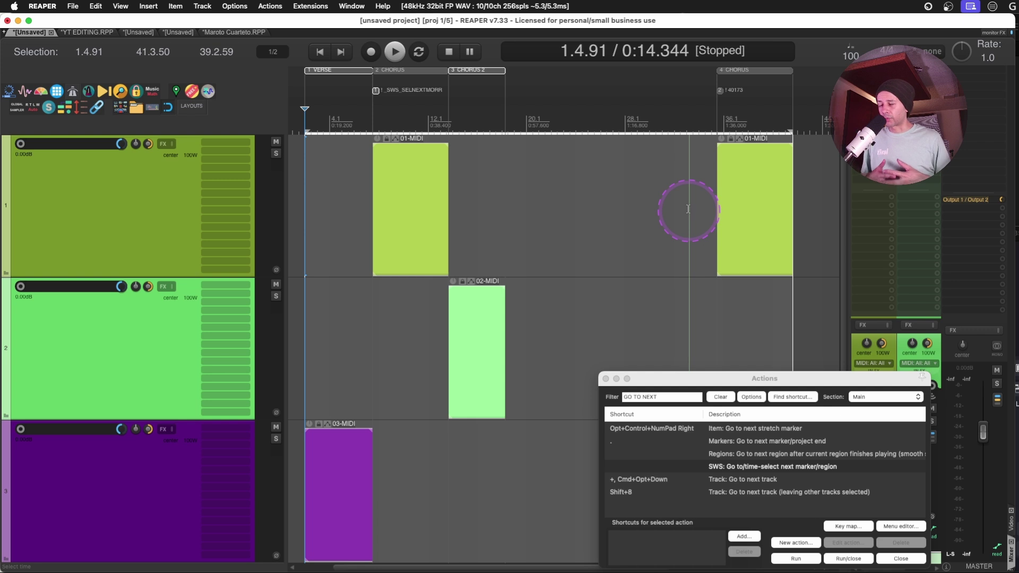